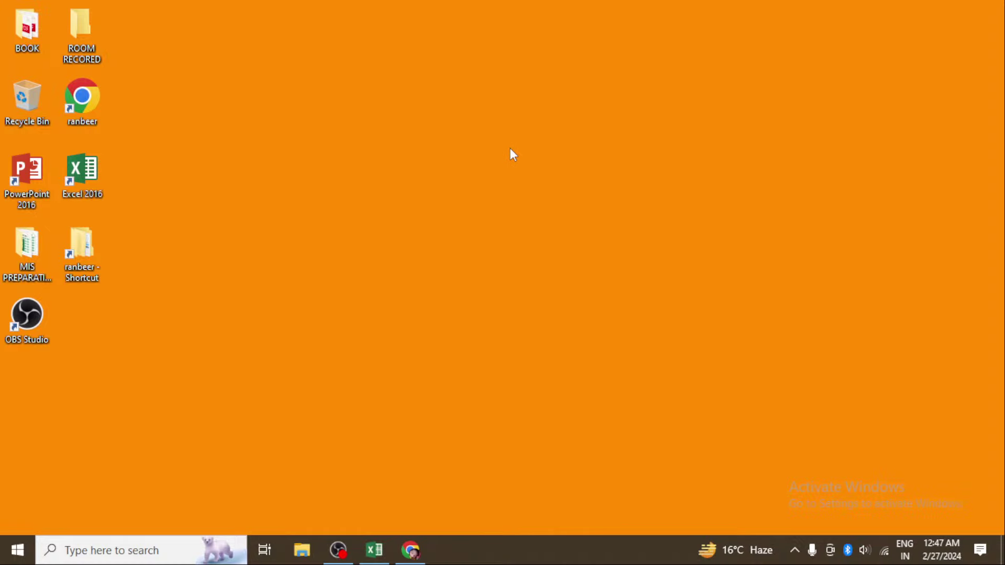
right_click(511, 150)
left_click(564, 192)
right_click(563, 192)
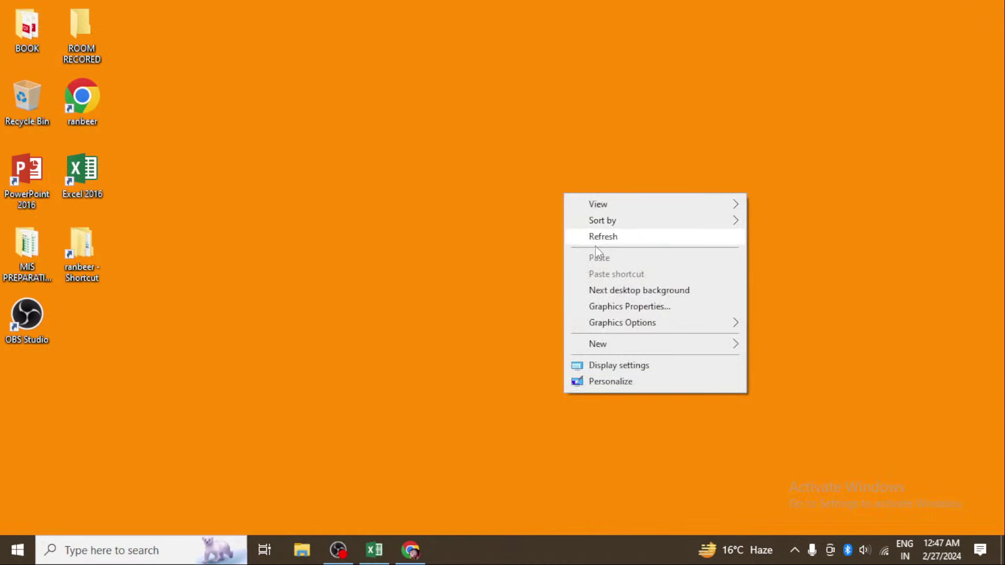
left_click(607, 239)
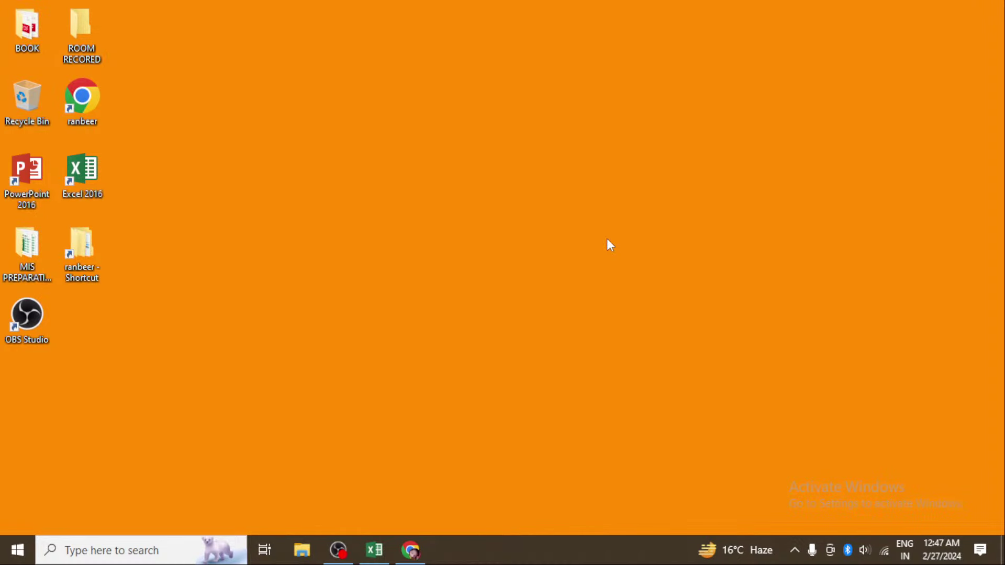
right_click(536, 208)
left_click(583, 250)
right_click(489, 195)
left_click(553, 238)
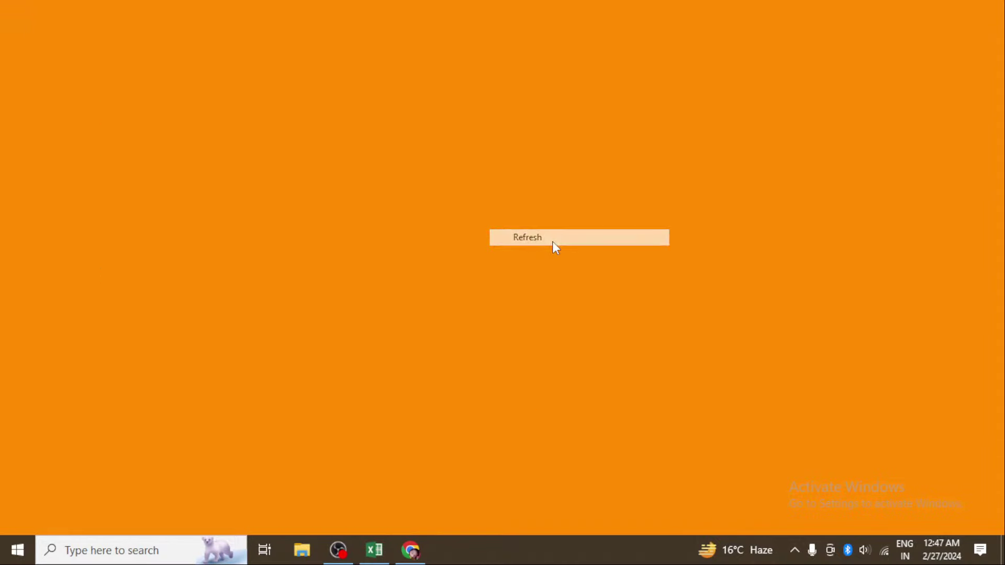
right_click(497, 287)
left_click(537, 330)
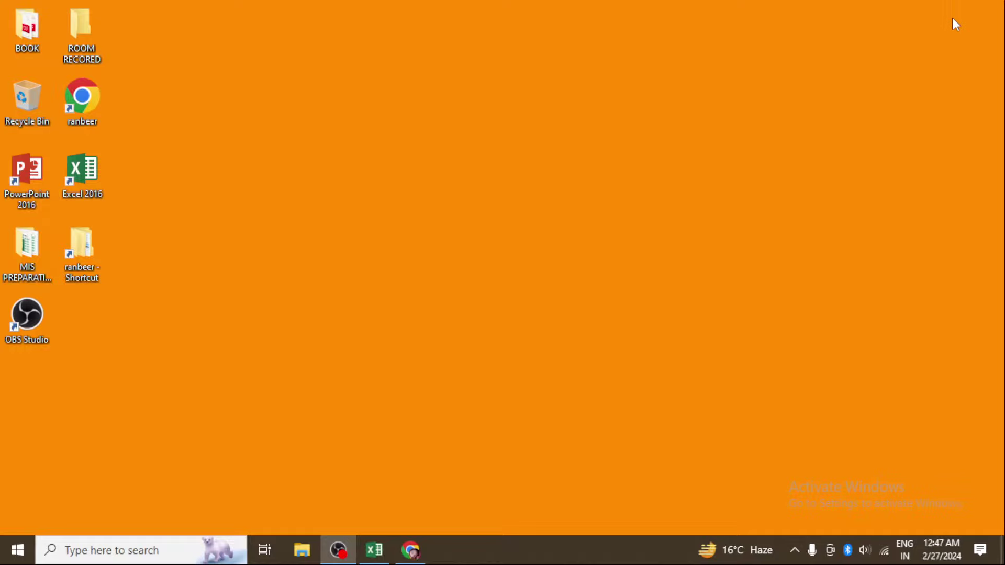
Step: Switch to the HLOOKUP IN EXCEL workbook in Excel and look through its sheets from RANGE LOOKUP to WILD CARD HLOOKUP
left_click(374, 550)
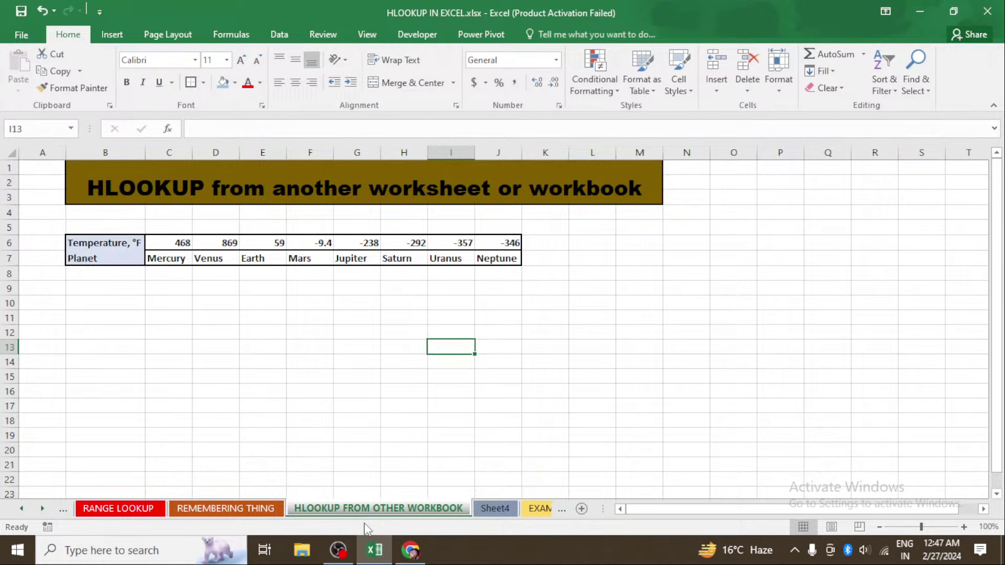
left_click(108, 510)
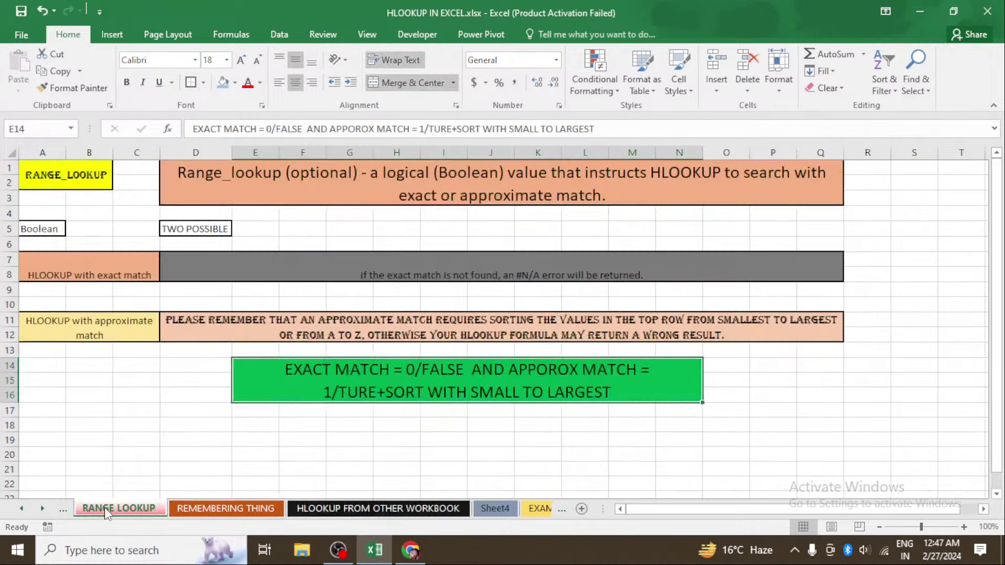
left_click(205, 507)
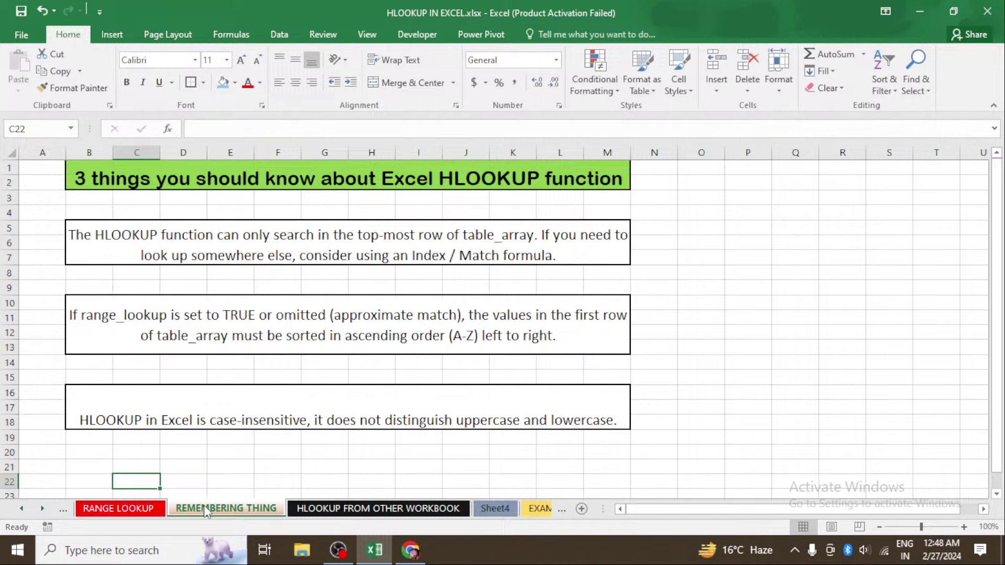
left_click(495, 509)
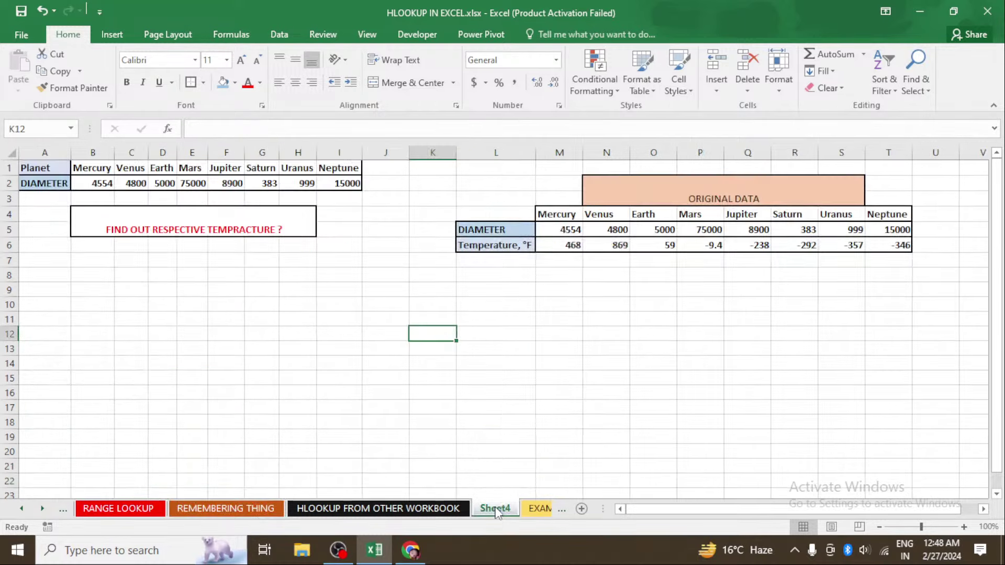
left_click(527, 508)
left_click(525, 505)
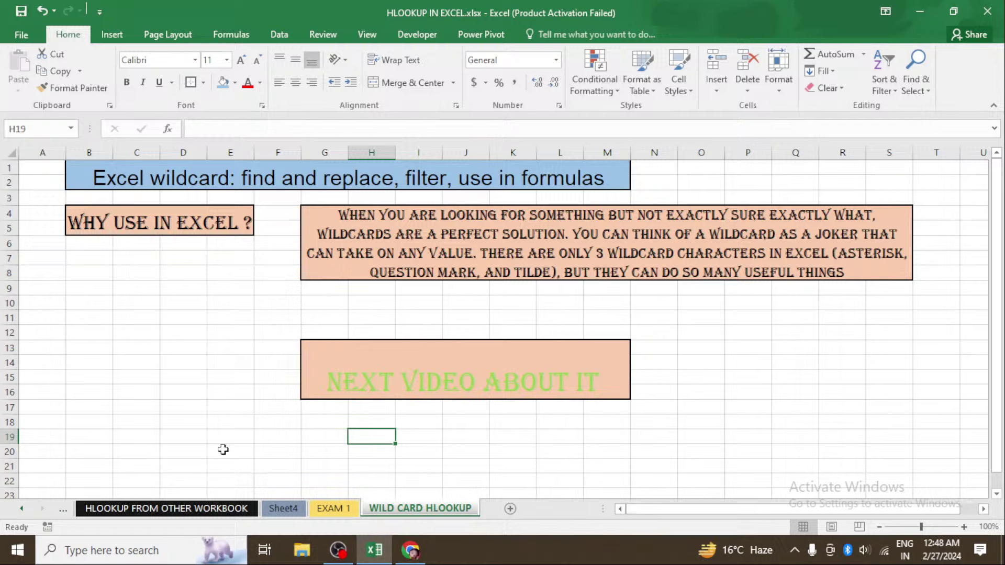
Step: Review the lookup value, table array, row index number and range lookup arguments on the DEFITION OF HLOOKUP sheet
left_click(21, 508)
left_click(21, 508)
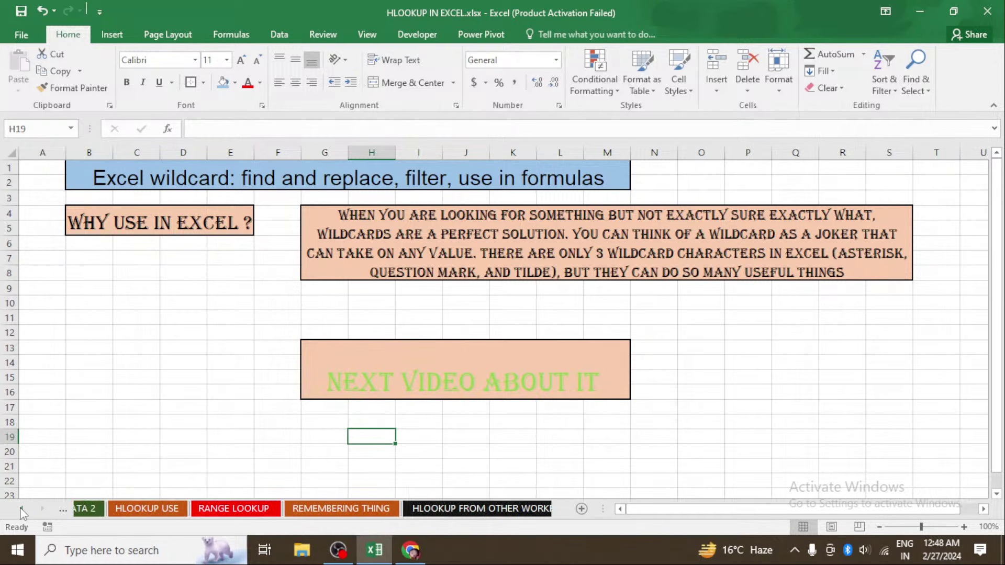
left_click(22, 508)
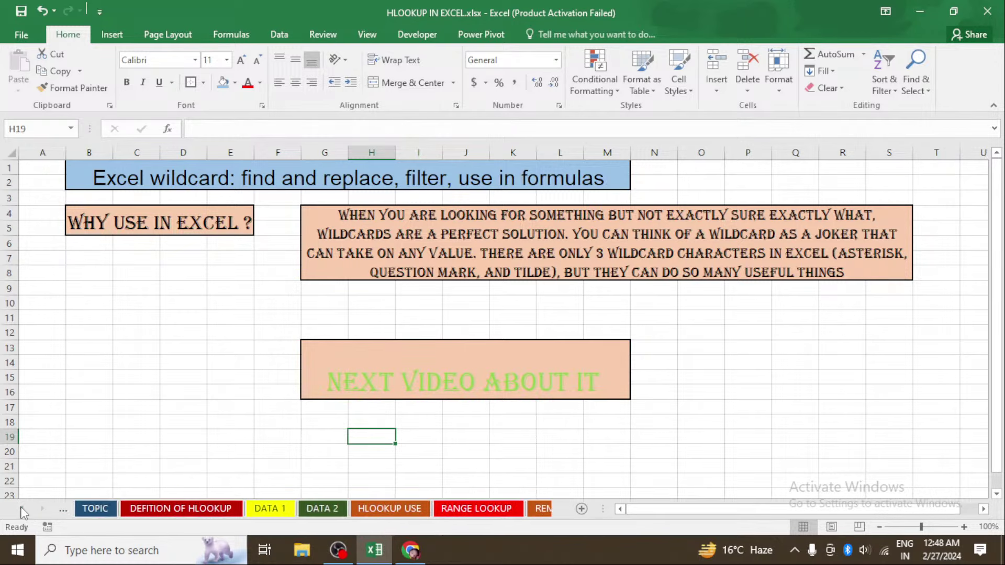
left_click(193, 510)
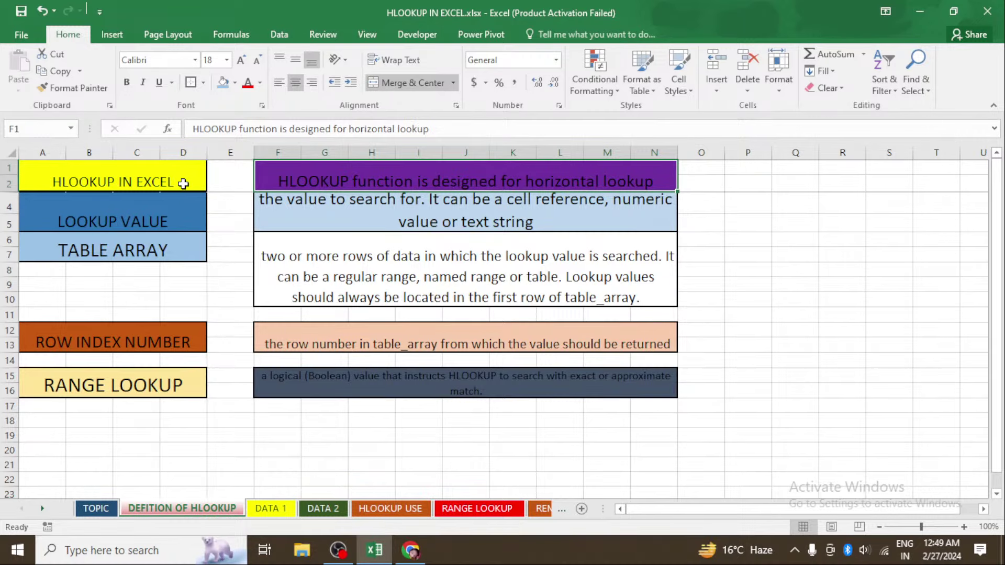
left_click(174, 218)
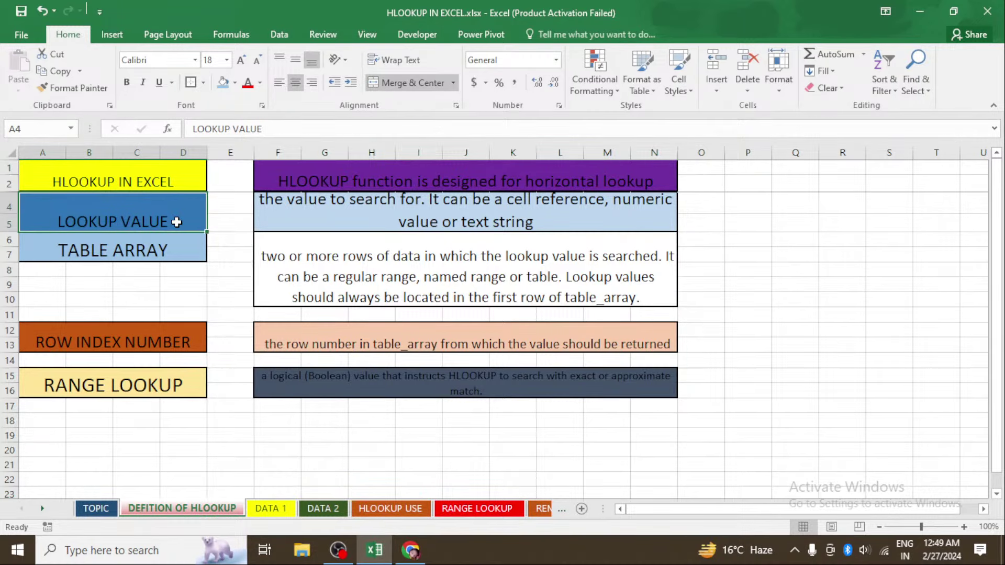
left_click(166, 249)
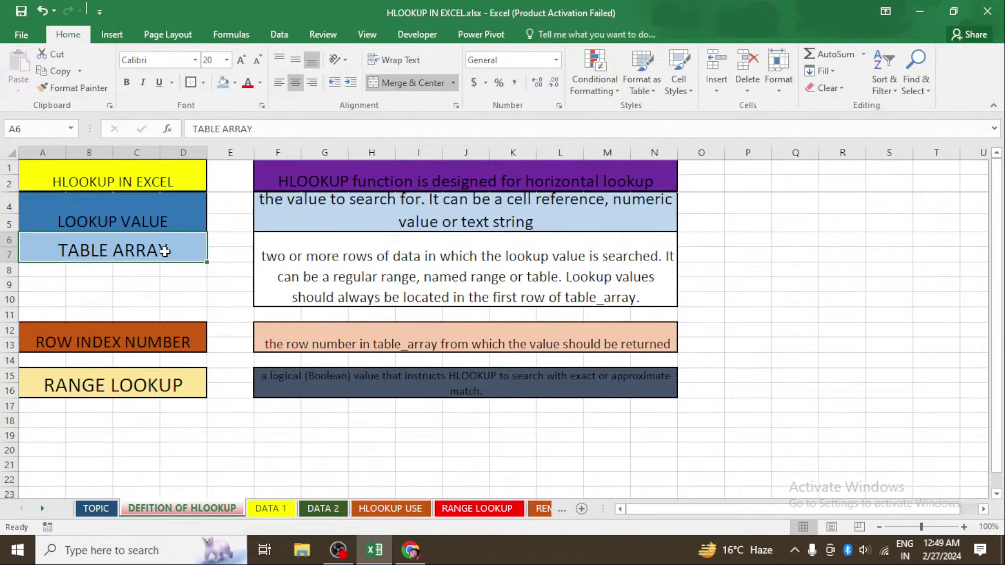
left_click(164, 346)
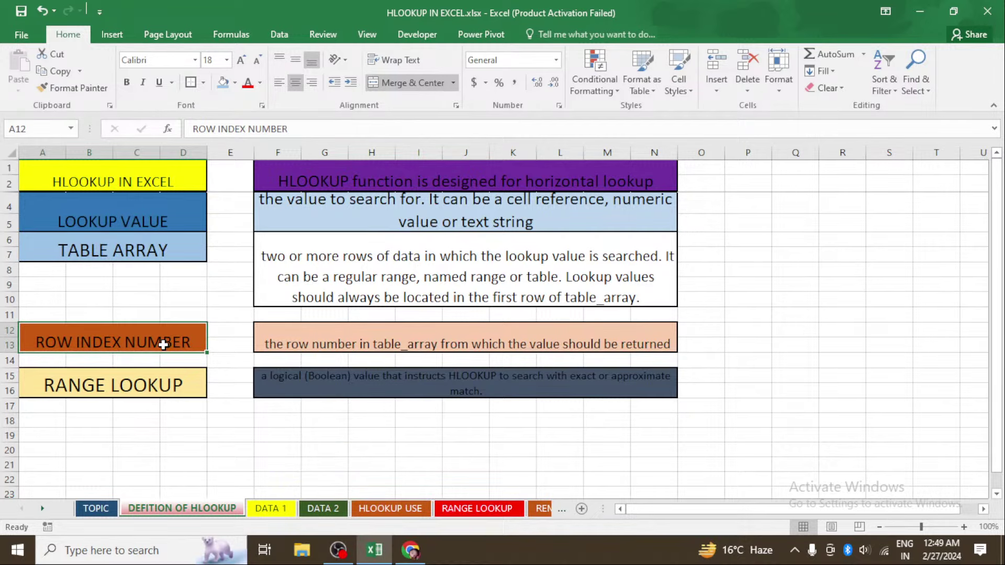
left_click(148, 392)
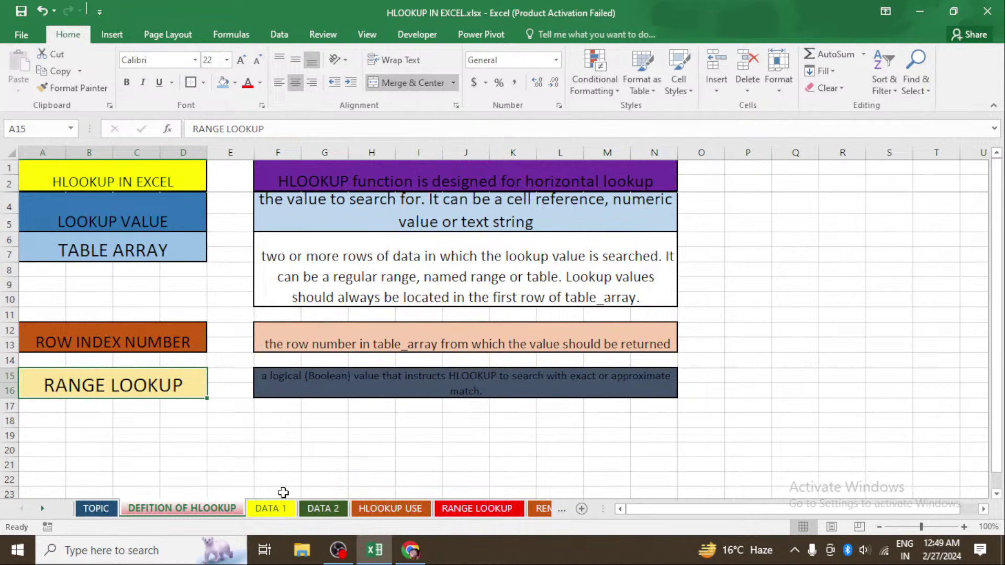
Step: Look over the example tables on the DATA 1, DATA 2 and HLOOKUP USE sheets
left_click(275, 512)
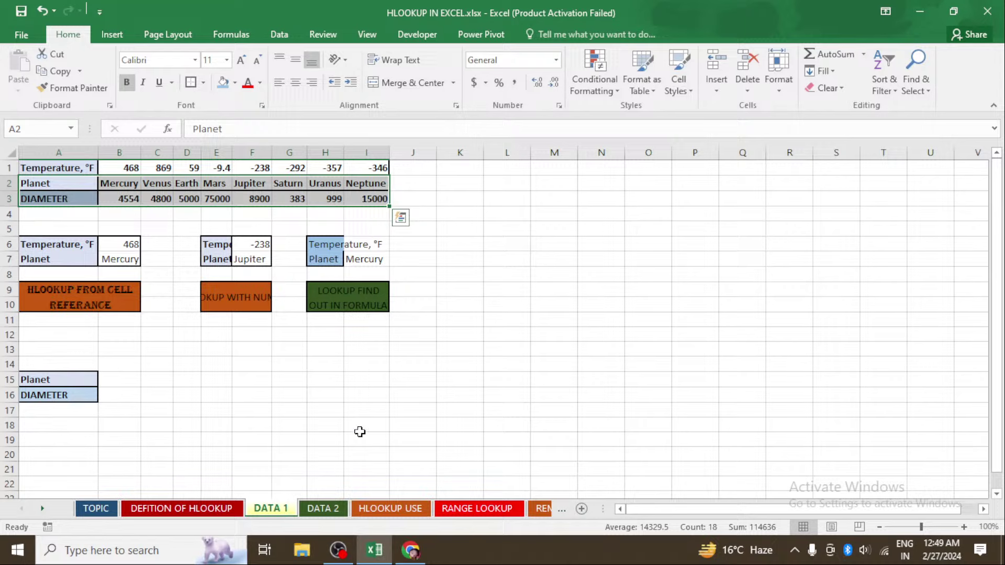
left_click(425, 348)
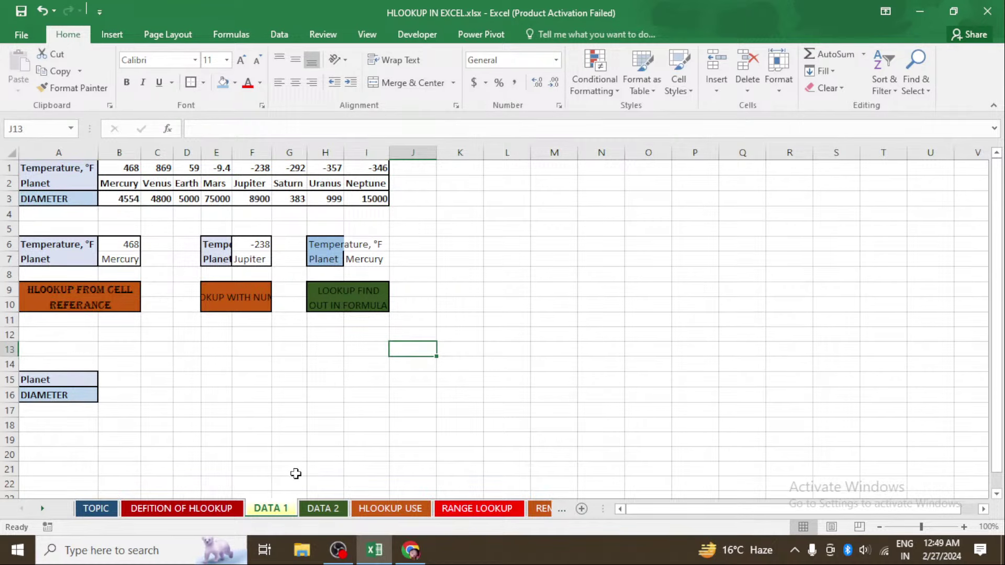
left_click(338, 549)
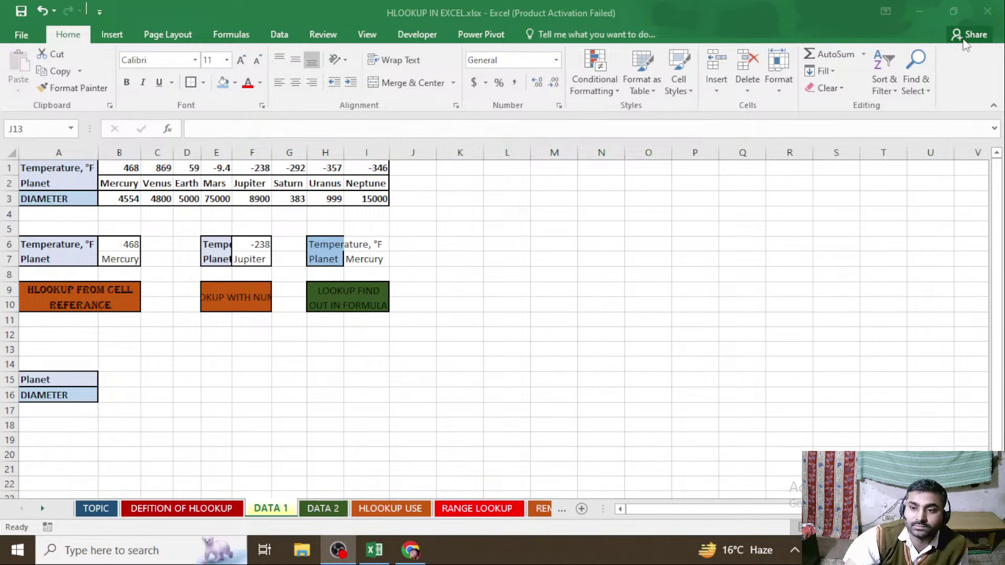
left_click(922, 11)
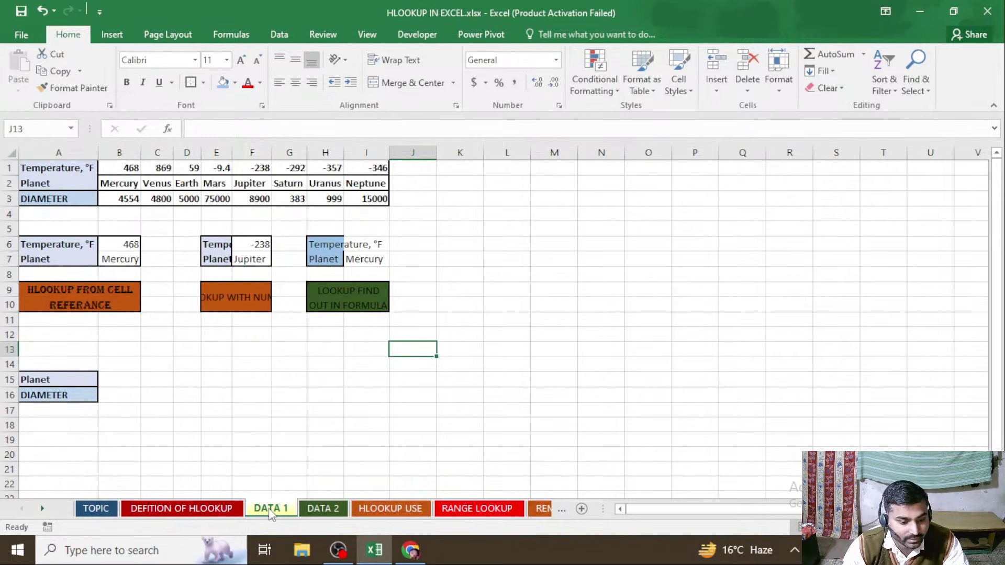
left_click(314, 509)
left_click(395, 507)
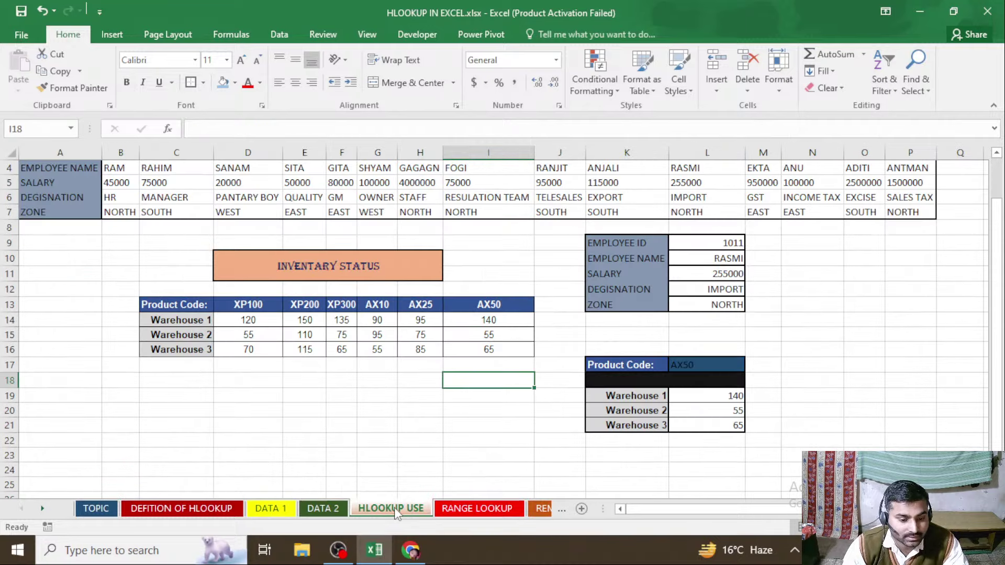
Step: Read the notes on exact match, approximate match and their logical values on the RANGE LOOKUP sheet
left_click(490, 508)
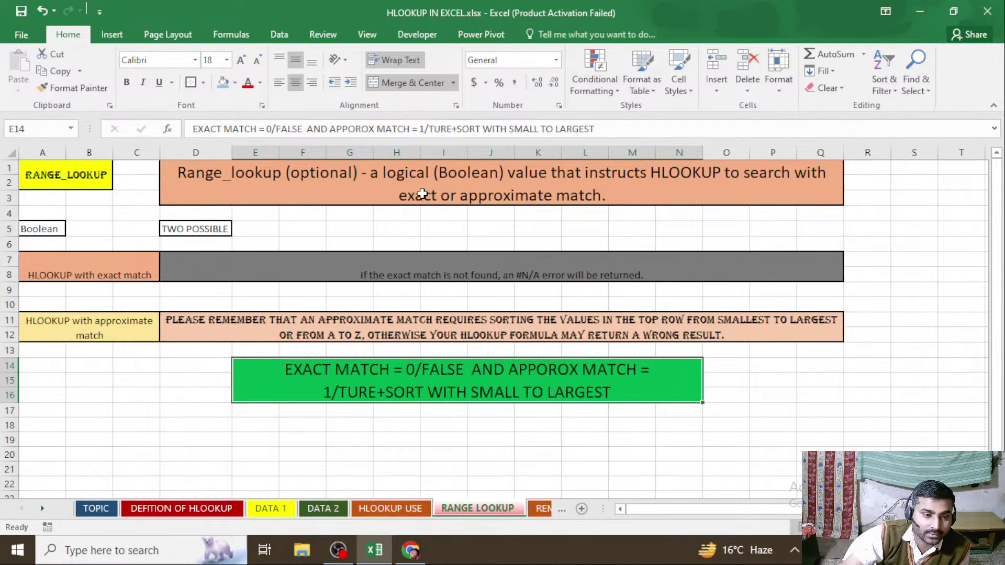
left_click(229, 233)
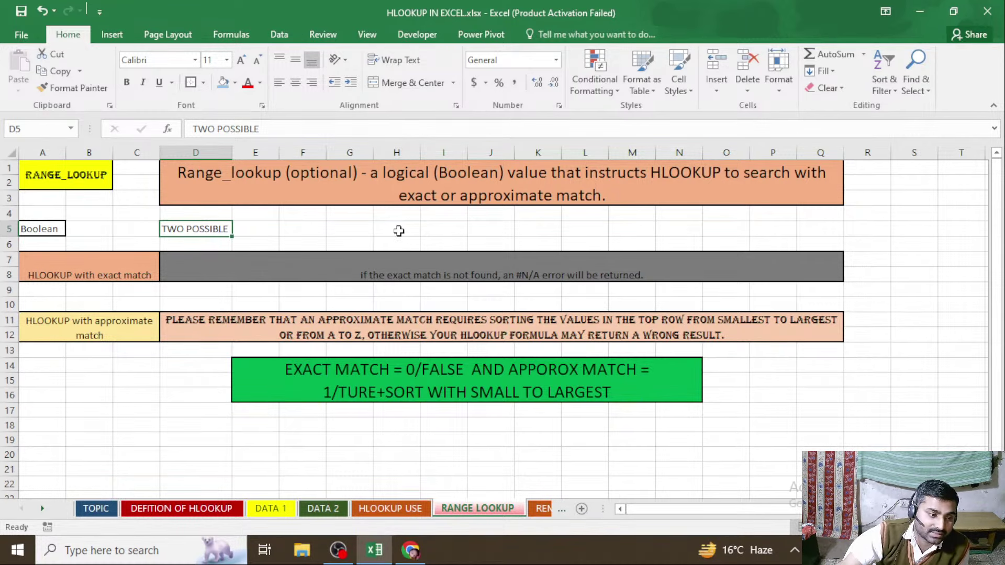
left_click(134, 273)
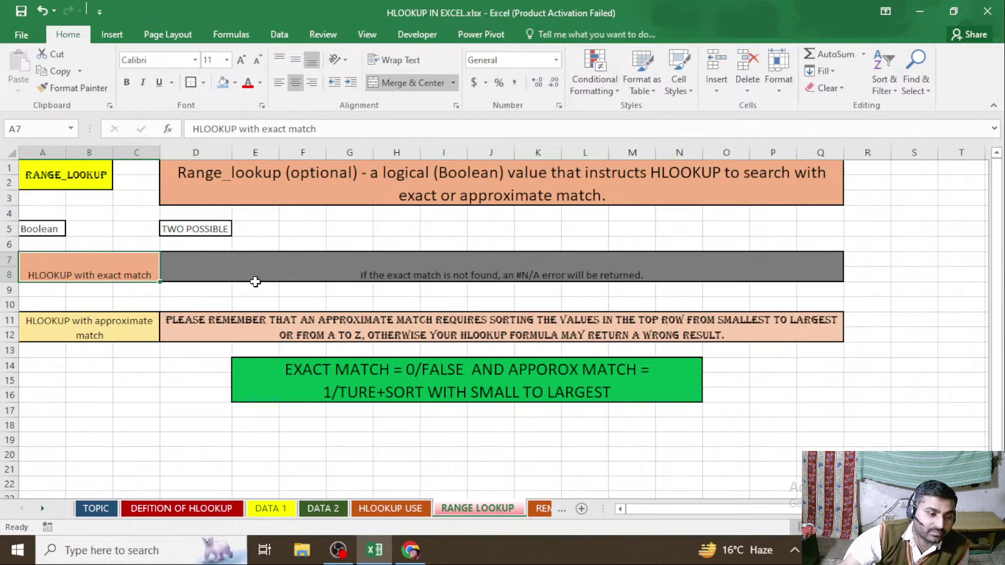
left_click(461, 273)
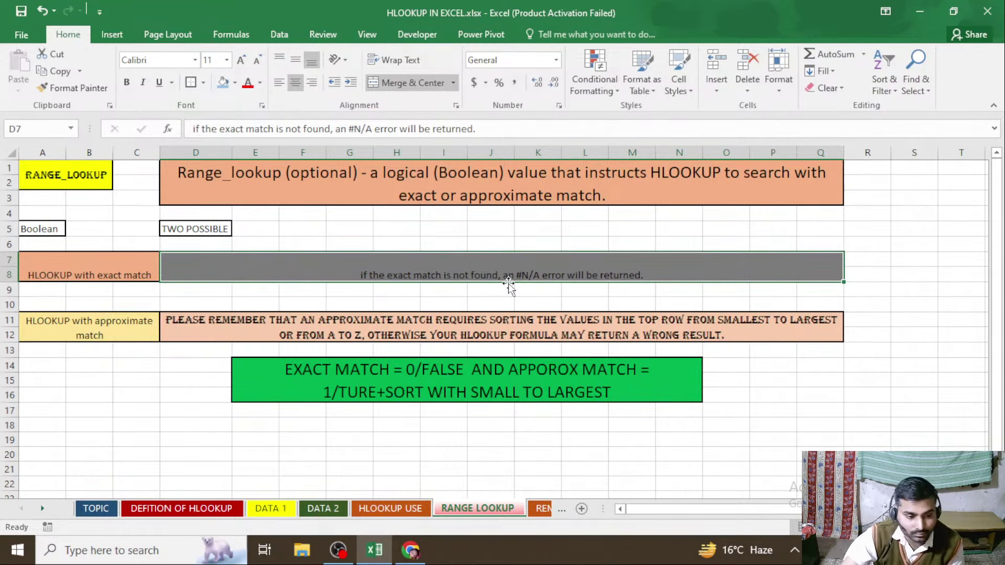
left_click(112, 336)
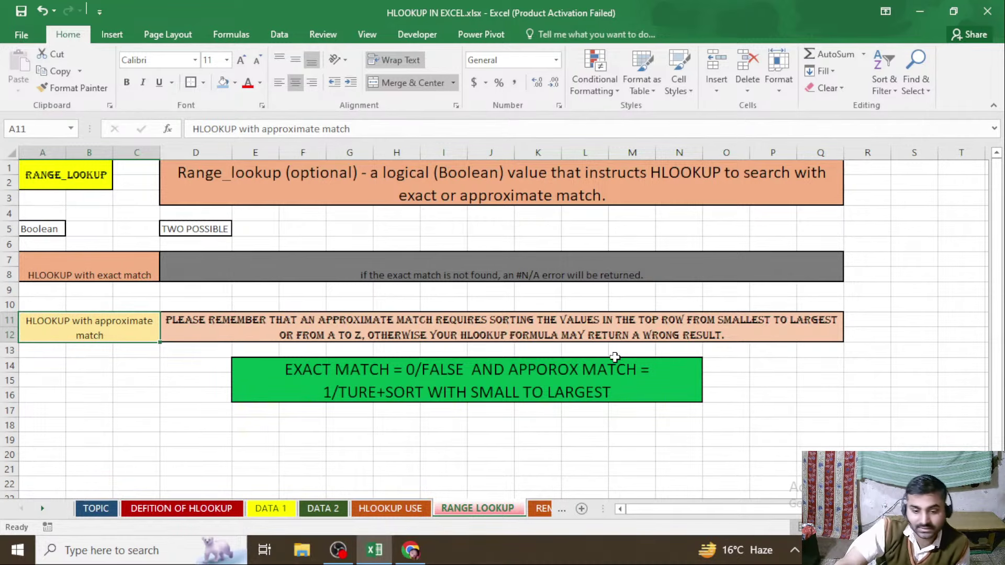
left_click(557, 375)
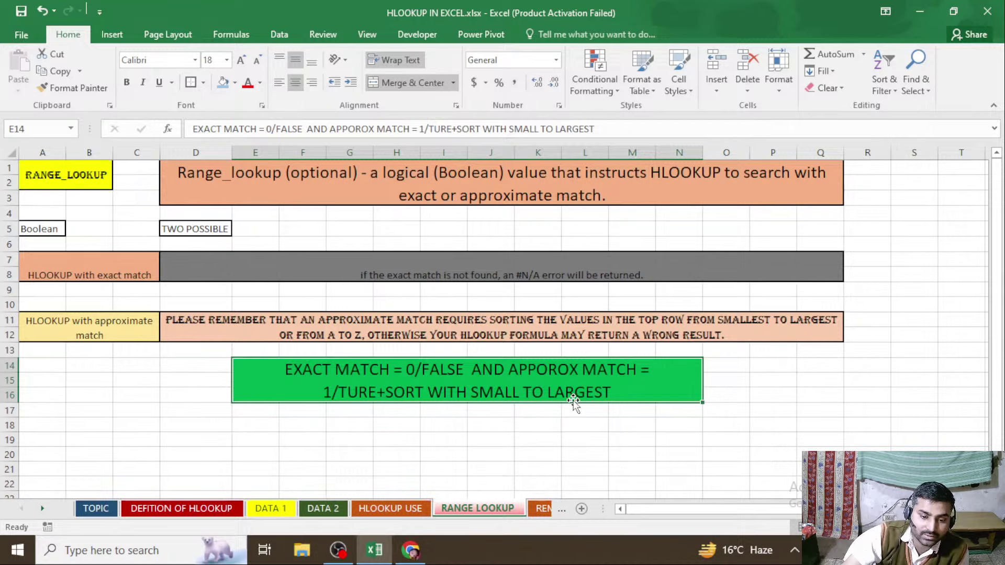
left_click(366, 410)
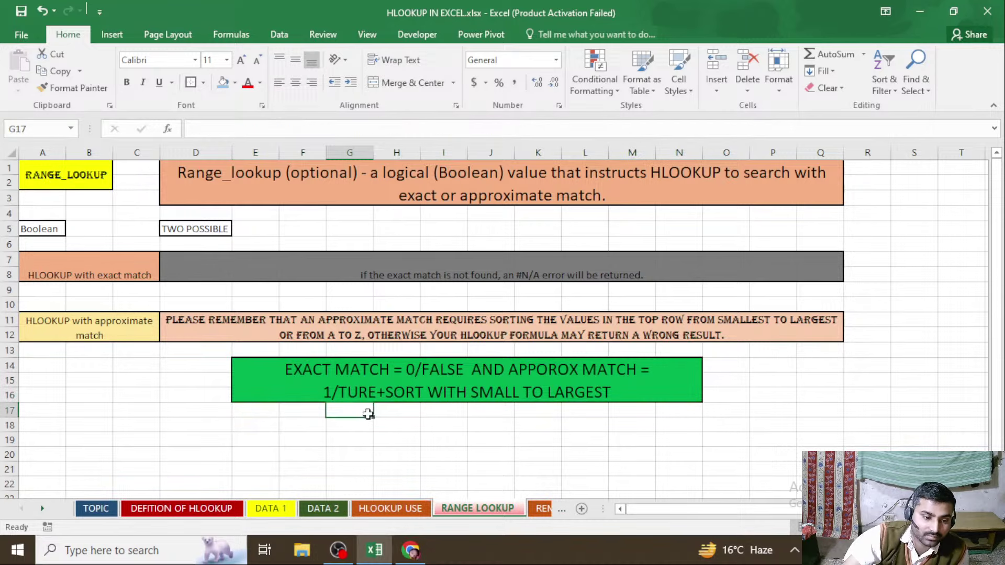
left_click(241, 394)
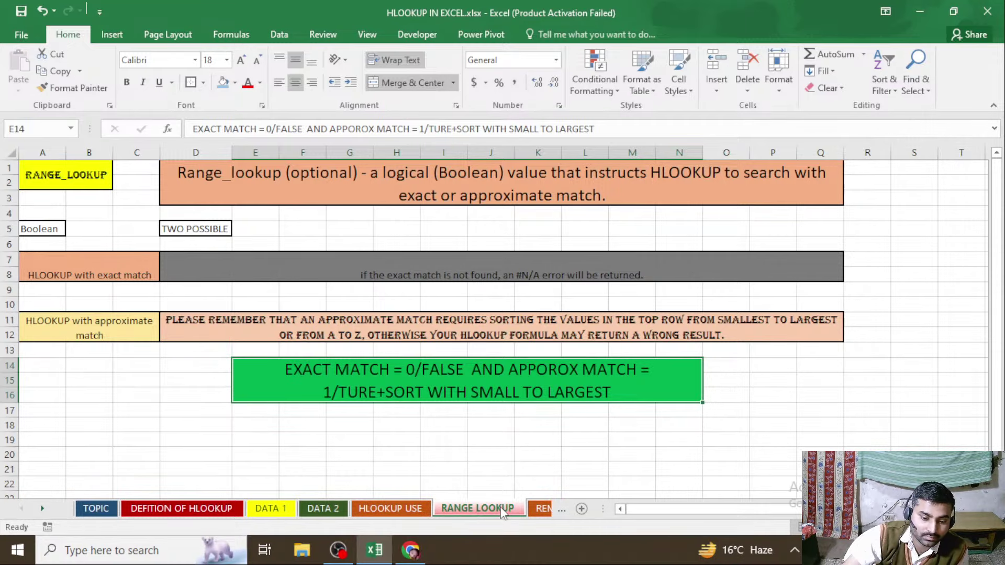
Step: Read the three HLOOKUP rules on the REMEMBERING THING sheet and return to the HLOOKUP USE sheet
left_click(541, 509)
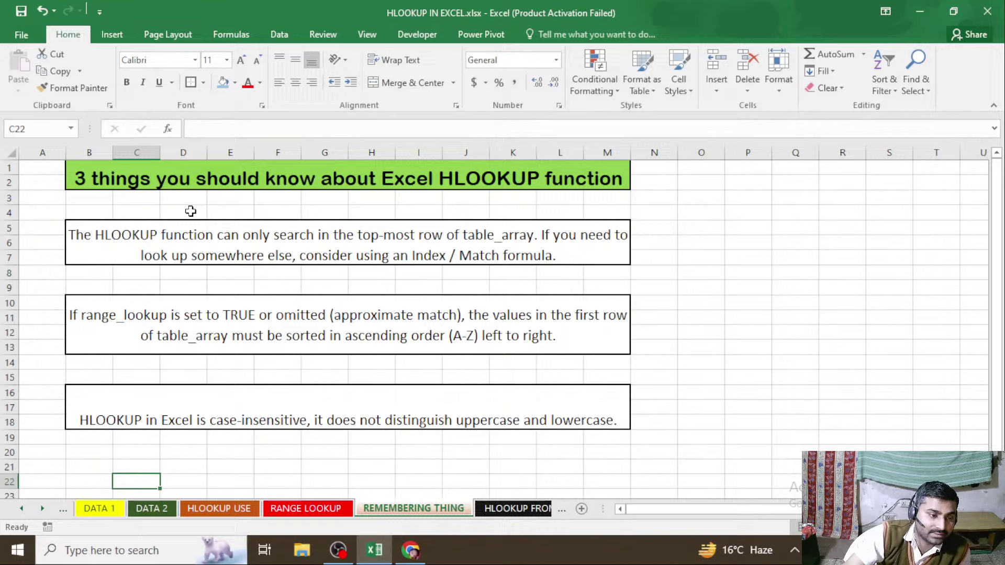
left_click(222, 183)
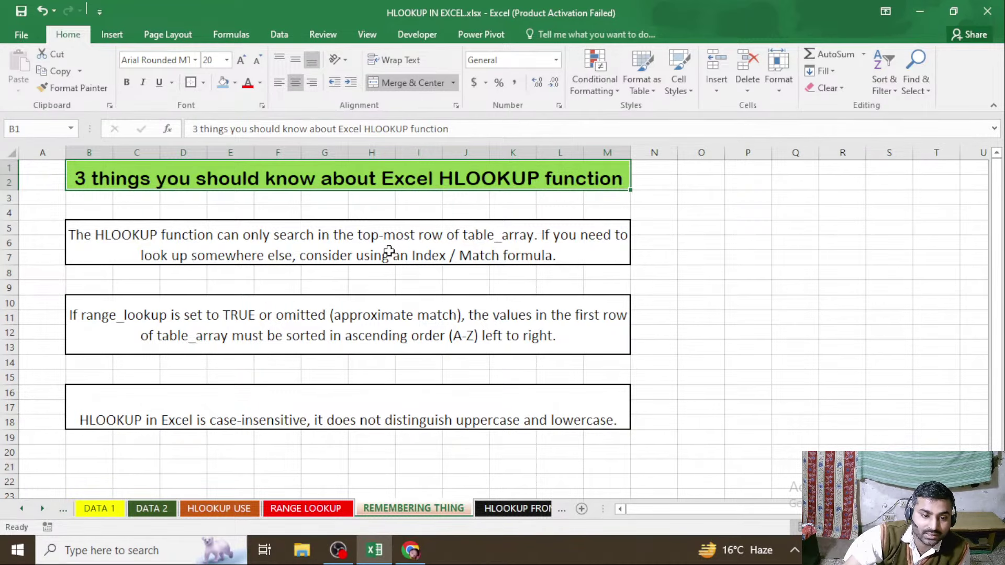
left_click(419, 257)
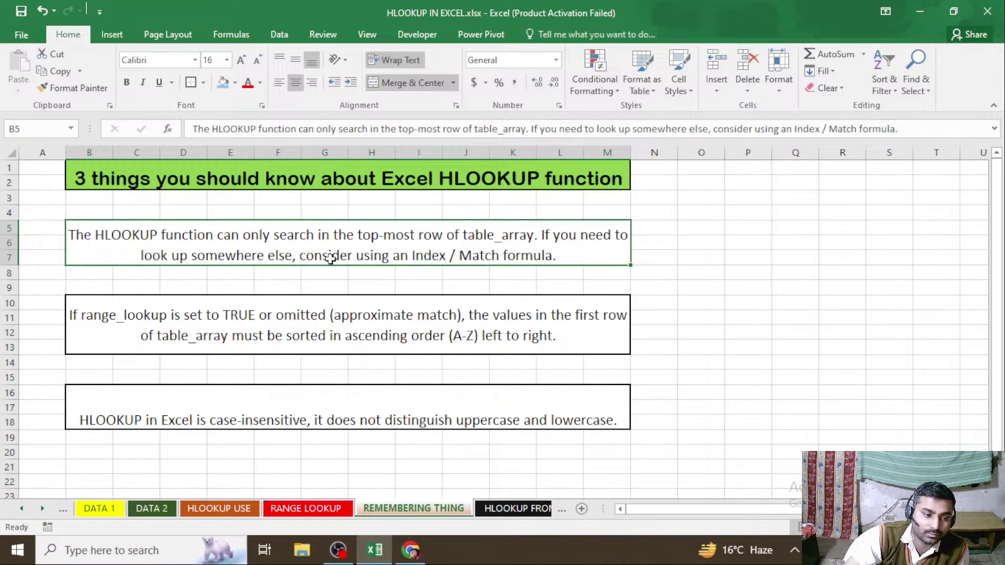
left_click(221, 328)
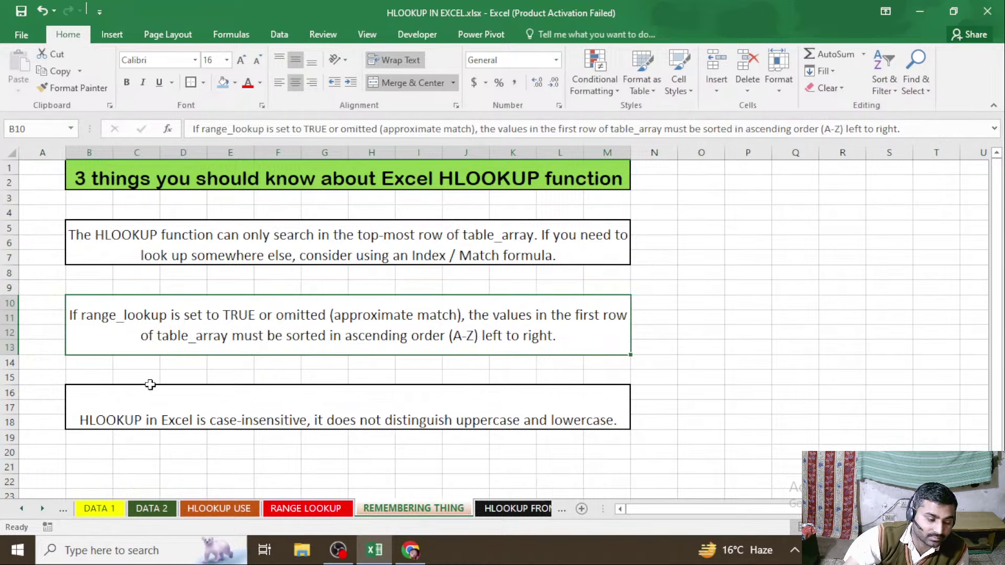
left_click(278, 414)
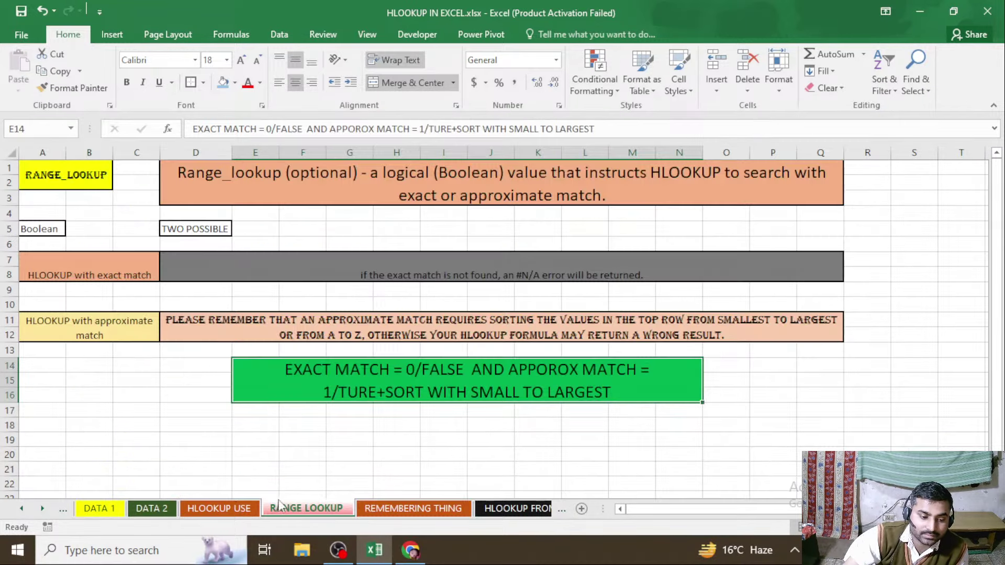
left_click(238, 508)
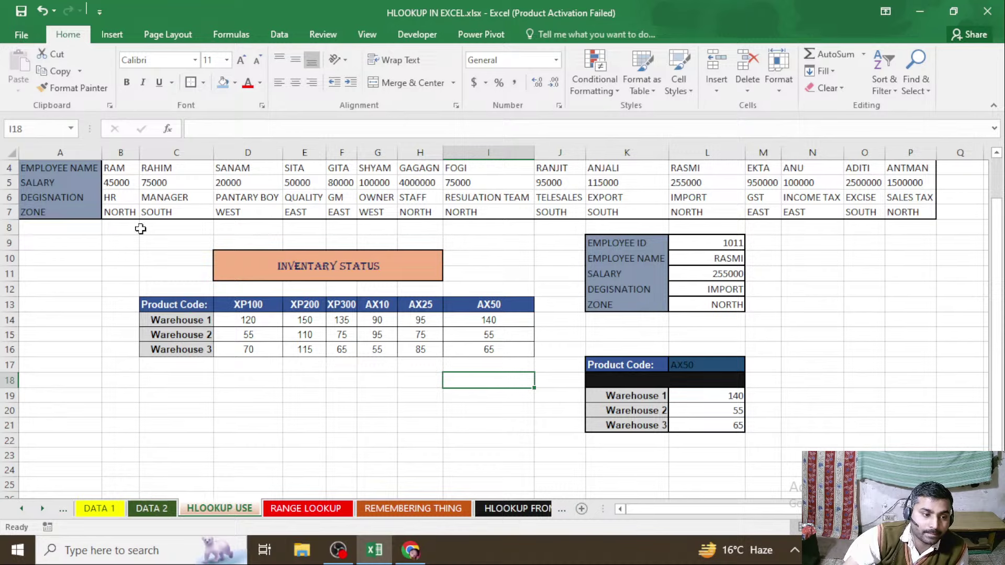
Step: Look over the HLOOKUP FROM OTHER WORKBOOK, REMEMBERING THING, Sheet4 and EXAM 1 sheets and their example tables
left_click(124, 167)
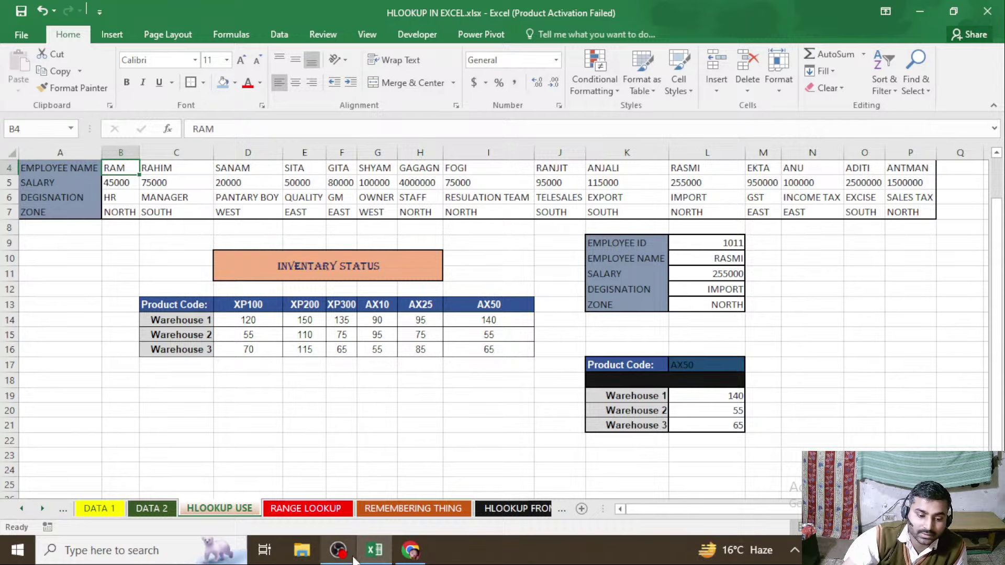
left_click(516, 509)
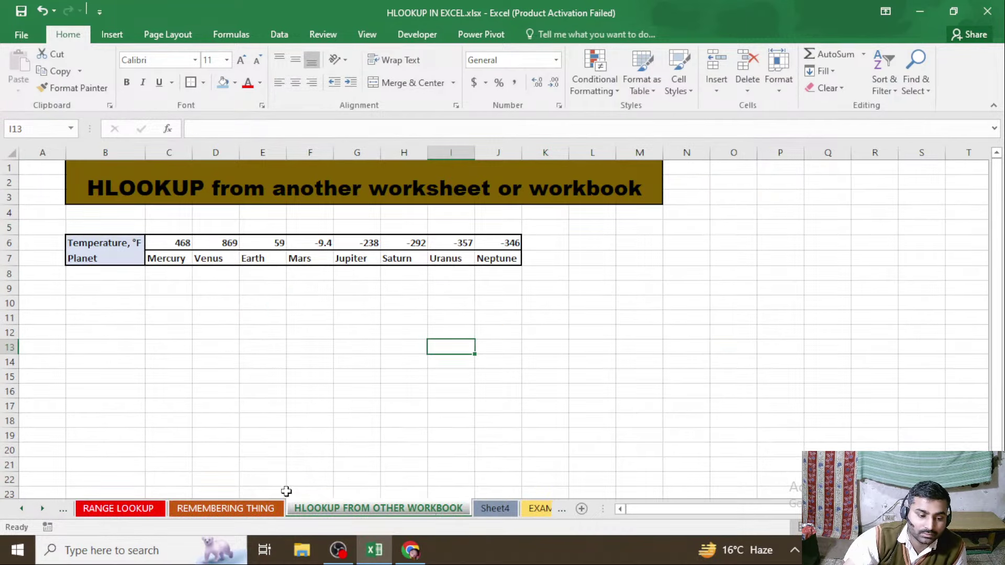
left_click(237, 510)
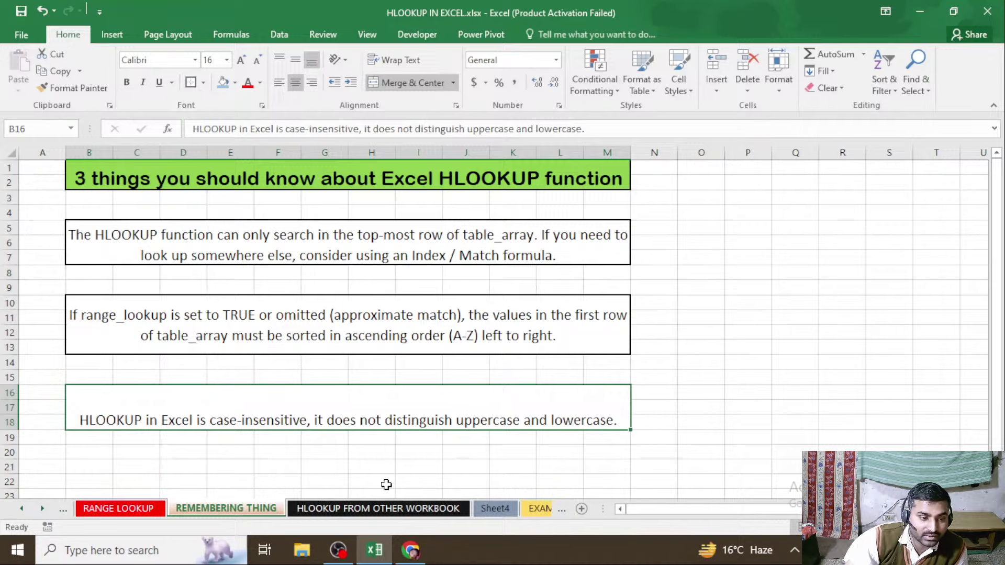
left_click(402, 514)
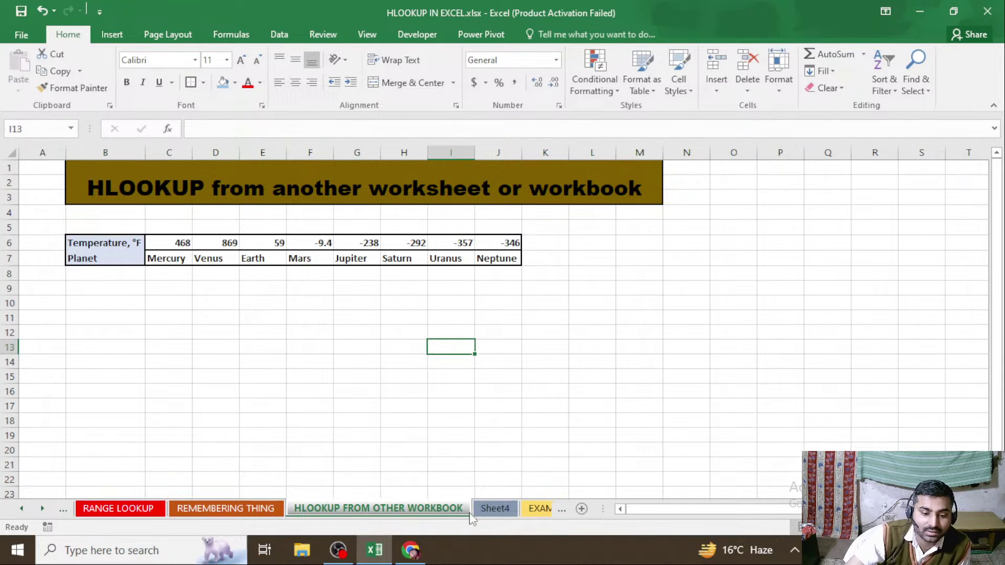
left_click(486, 511)
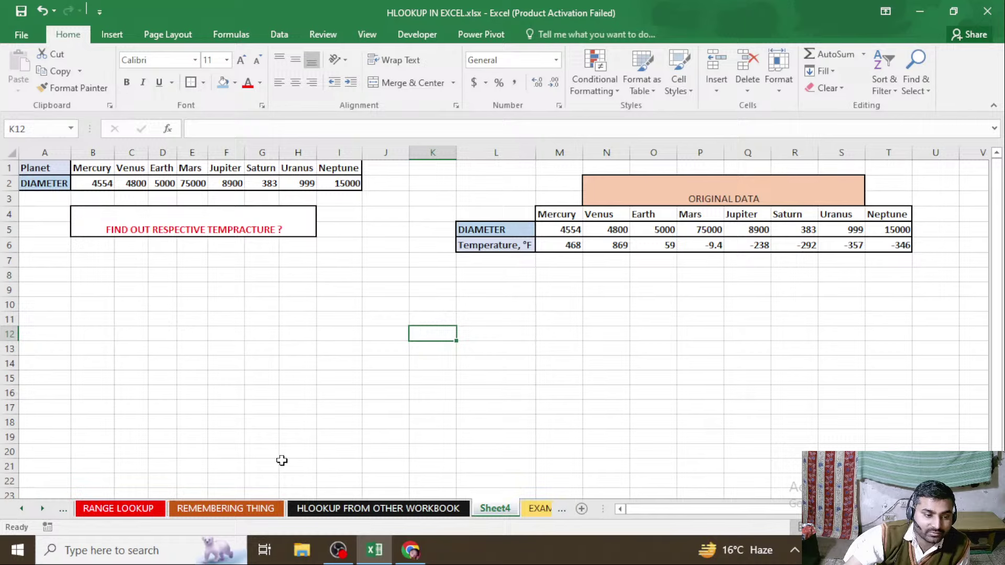
left_click(373, 512)
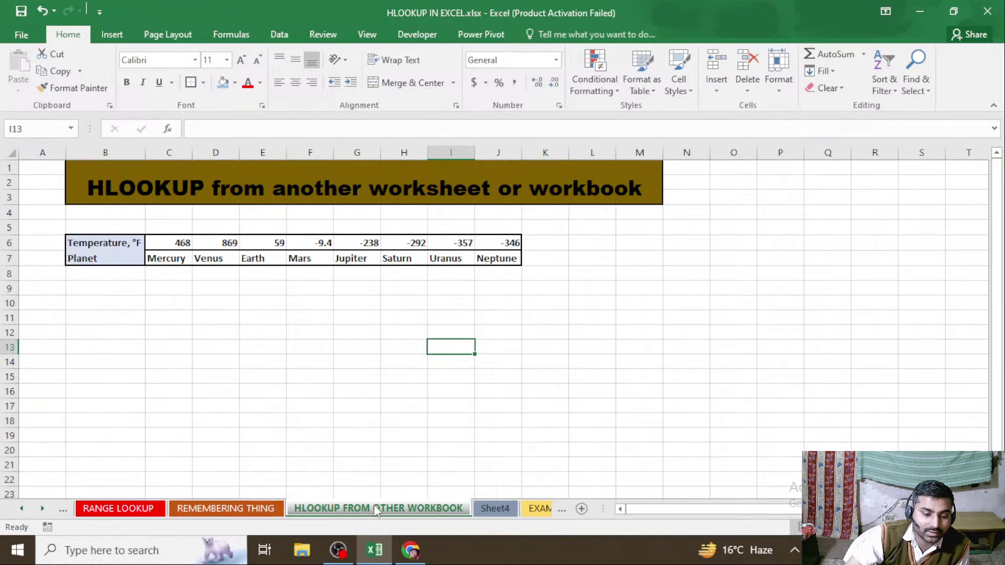
left_click(487, 508)
left_click_drag(125, 267, 68, 264)
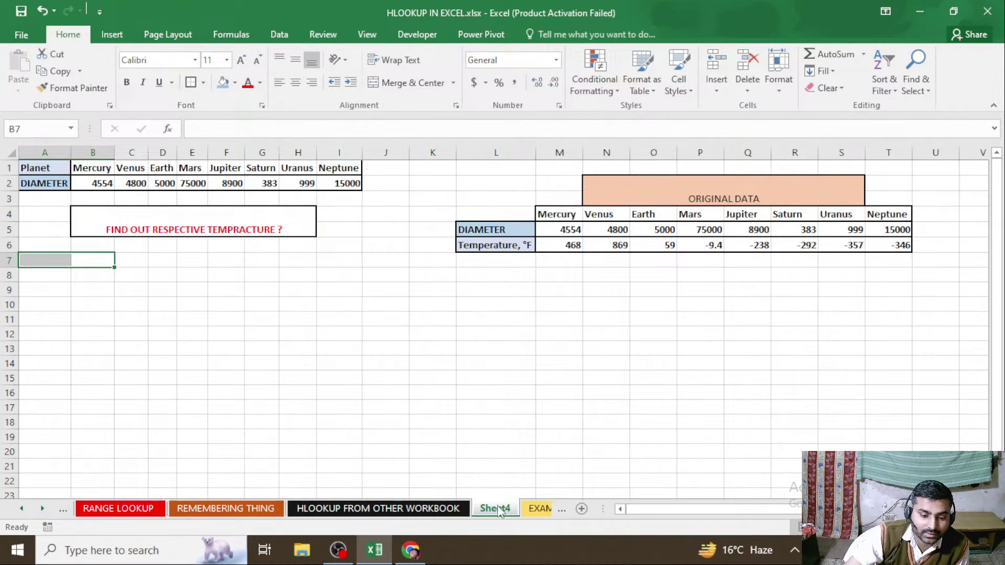
left_click(539, 512)
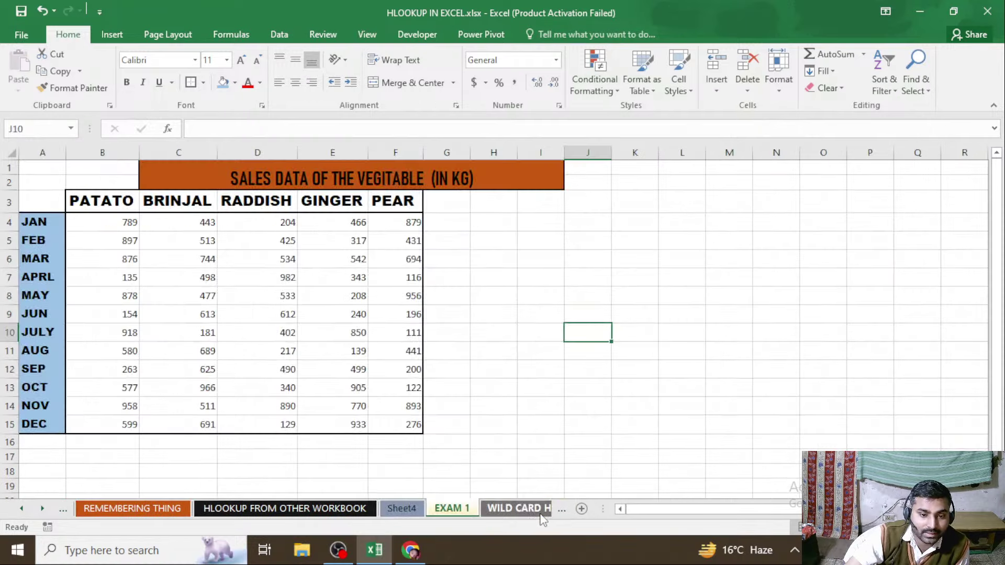
Step: Go back to the first sheets of the workbook, glance at DEFITION OF HLOOKUP, and open DATA 1
left_click(21, 508)
left_click(21, 509)
left_click(21, 508)
left_click(21, 509)
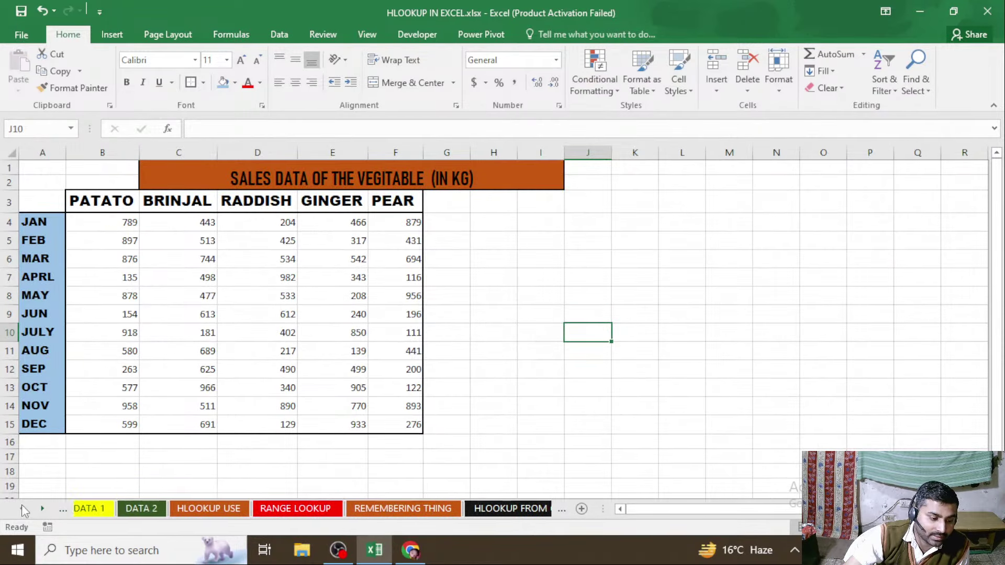
left_click(107, 510)
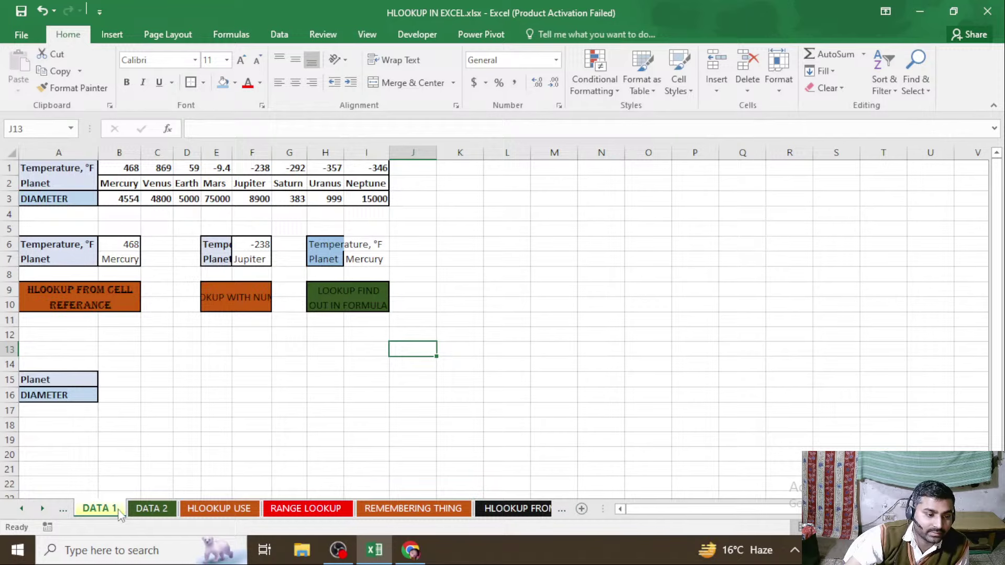
left_click(31, 509)
left_click(30, 508)
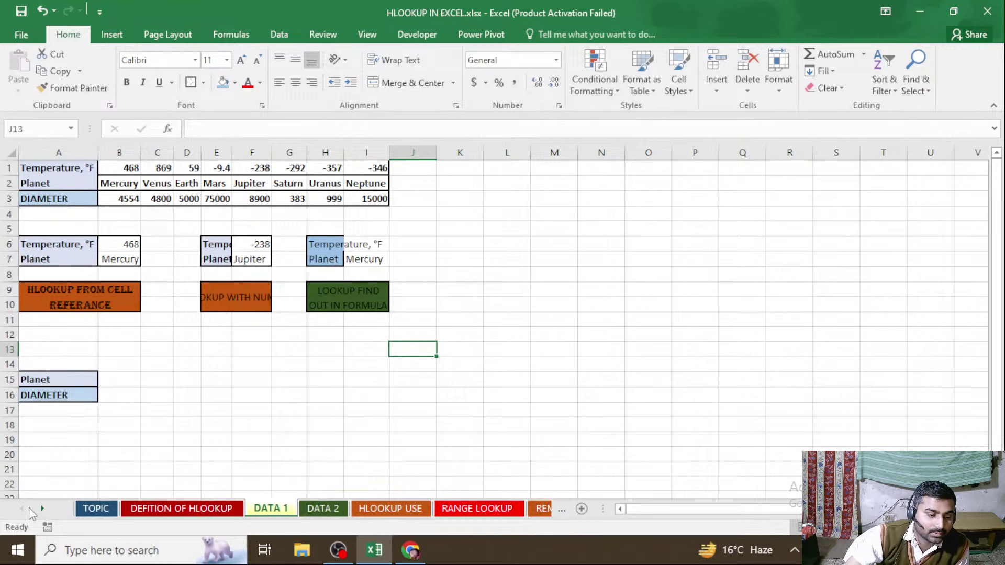
left_click(188, 510)
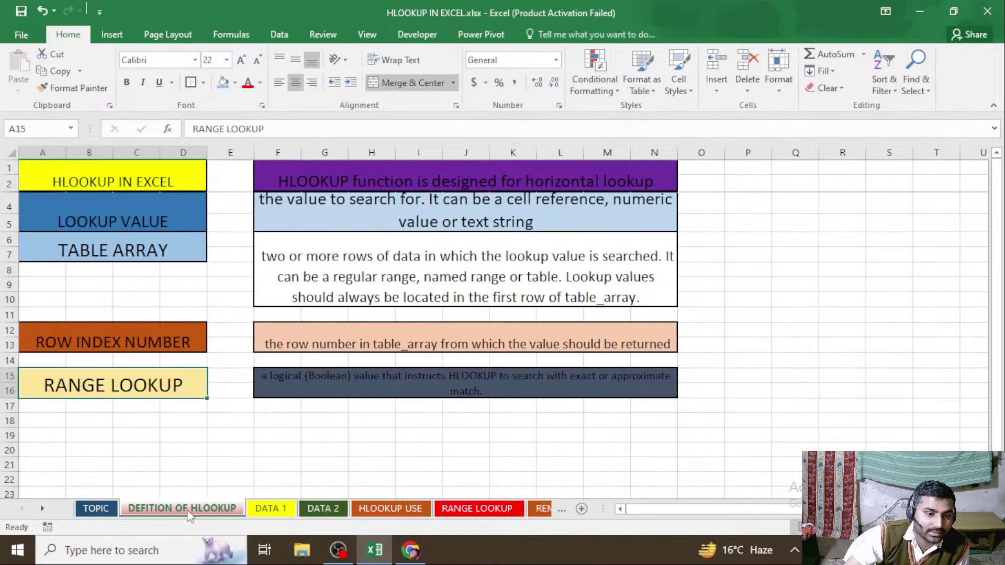
left_click(272, 512)
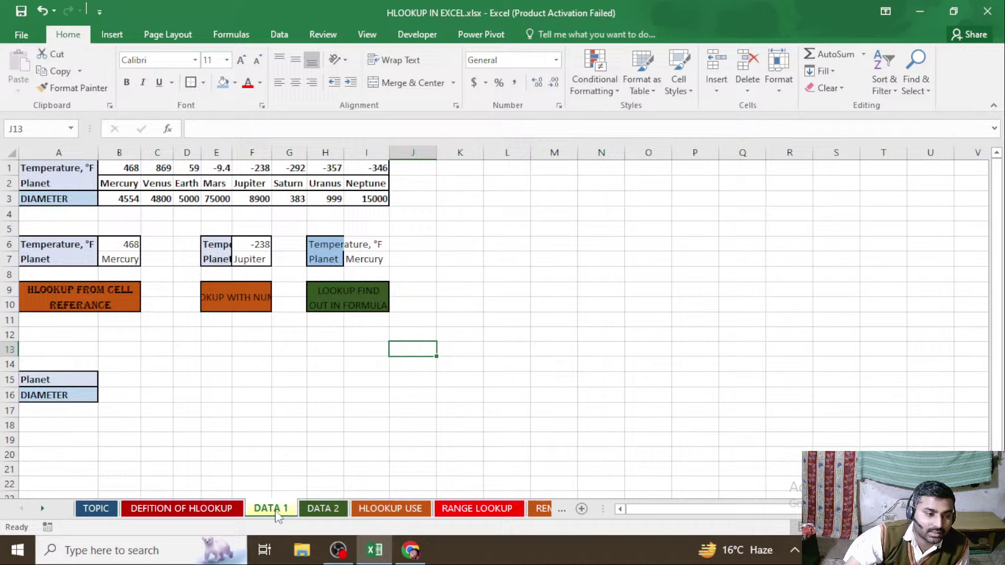
Step: Autofit the widths of columns E and H on the DATA 1 sheet to their contents
left_click(198, 396)
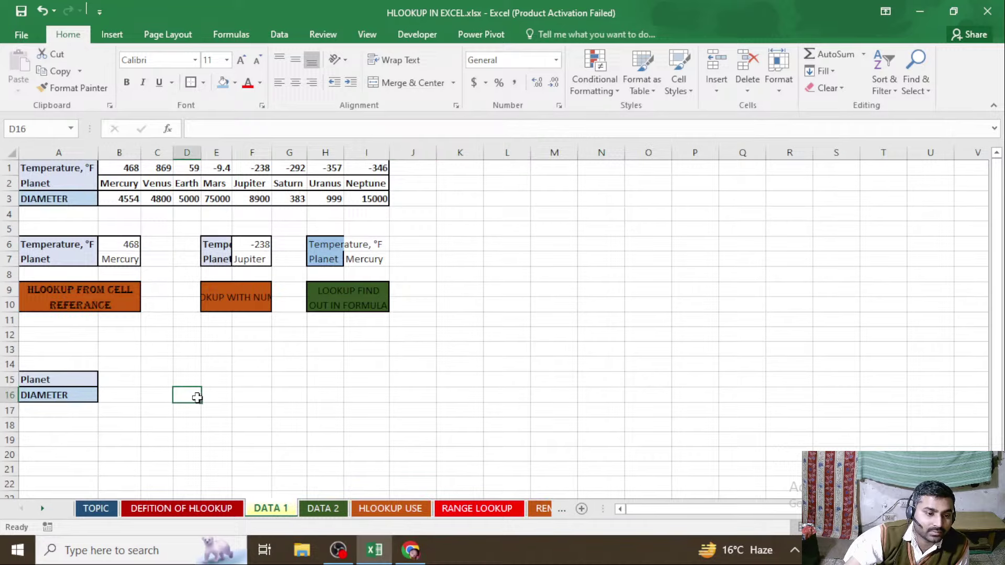
double_click(226, 154)
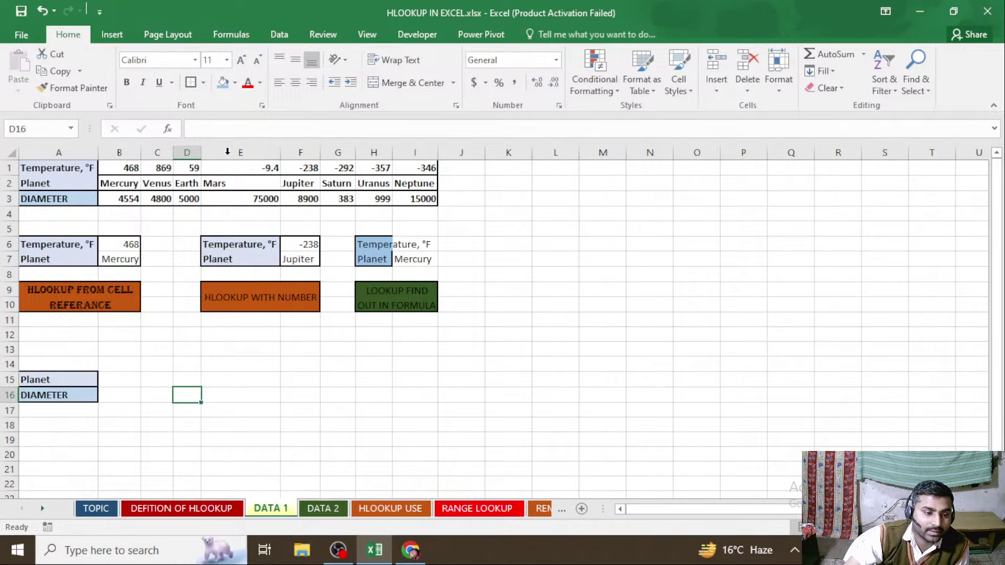
double_click(391, 151)
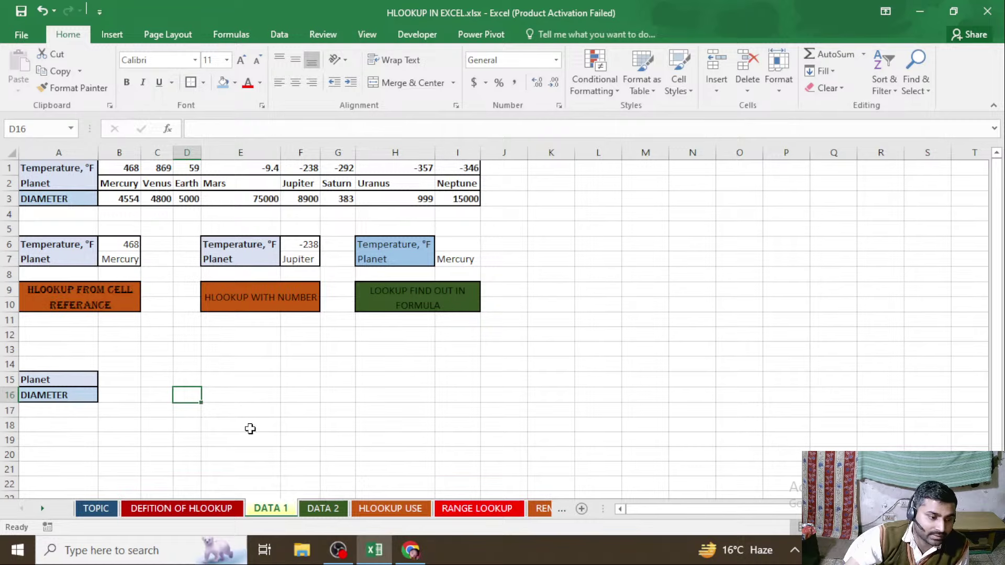
left_click(287, 396)
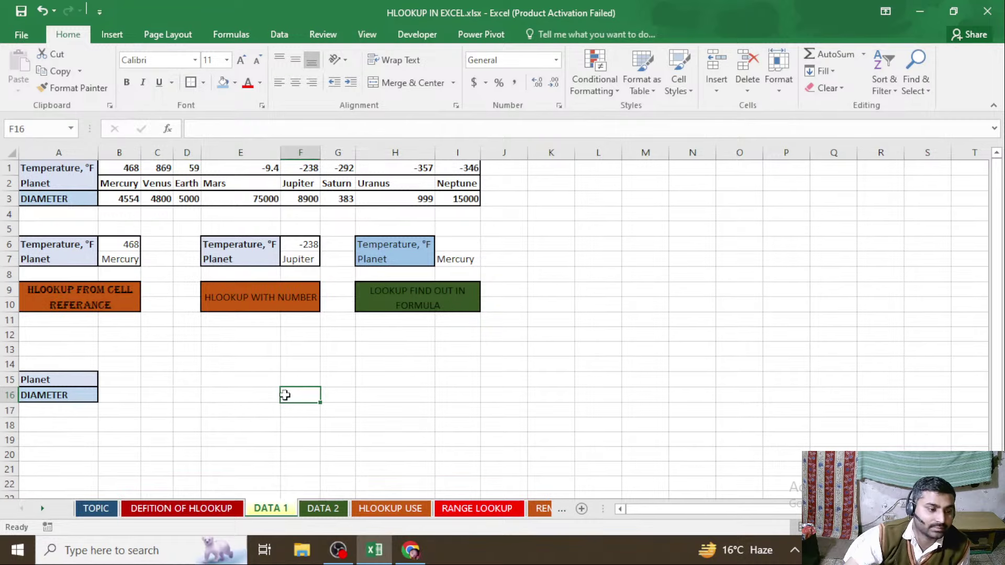
Step: Clear the temperature in B6 and the planet formula in B7 of the cell reference example
left_click(108, 244)
key("Delete")
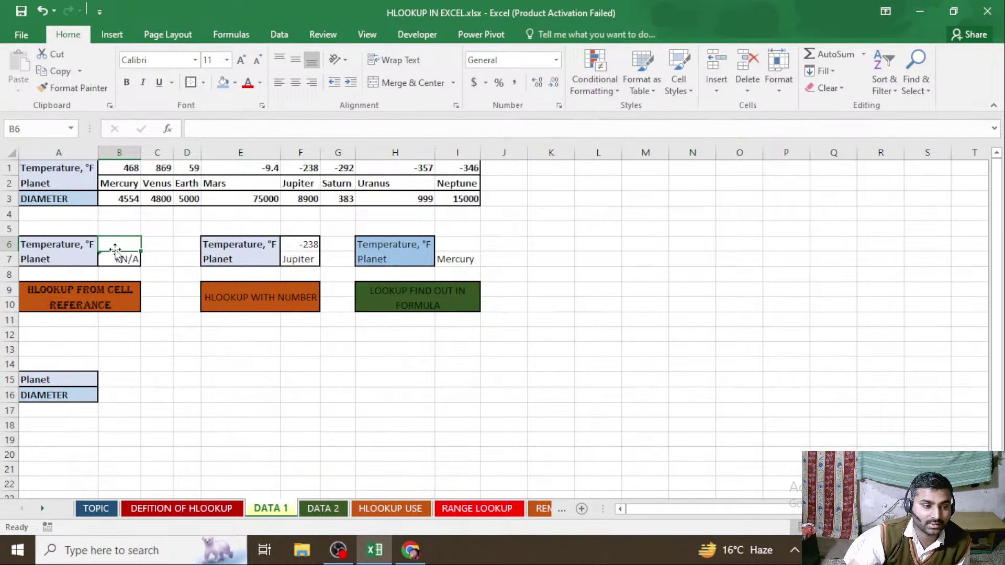
left_click(117, 256)
key("Delete")
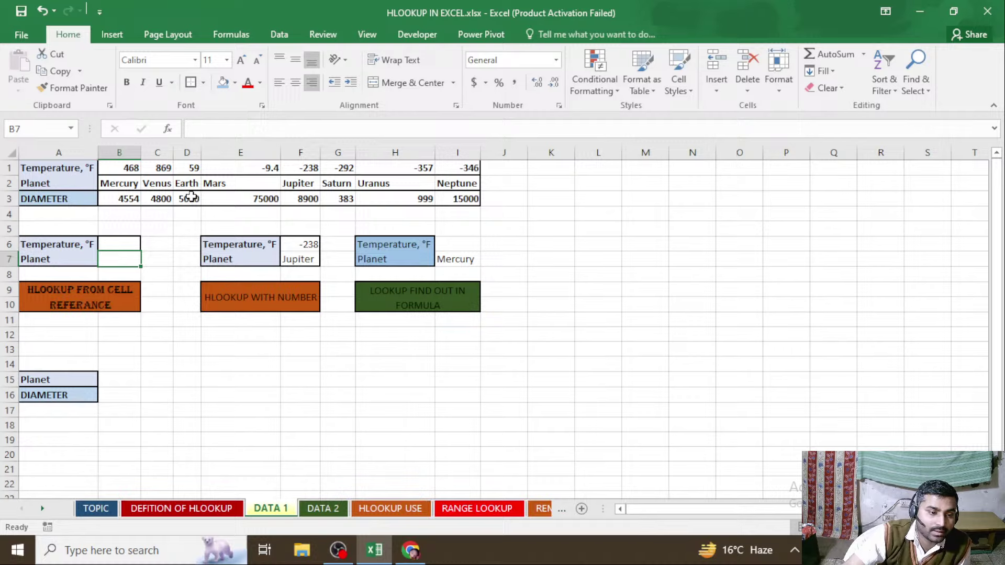
left_click(124, 242)
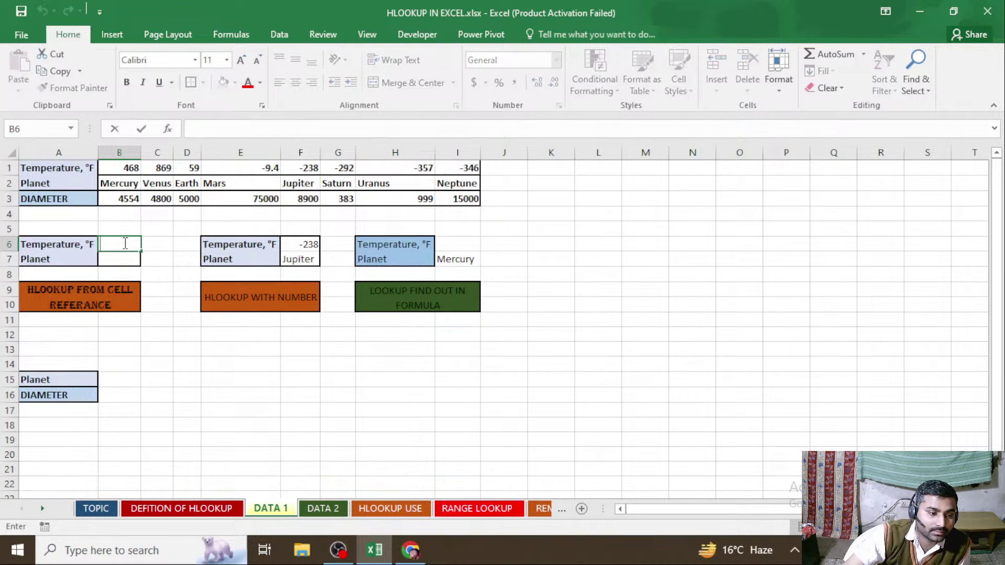
left_click(159, 255)
left_click(121, 245)
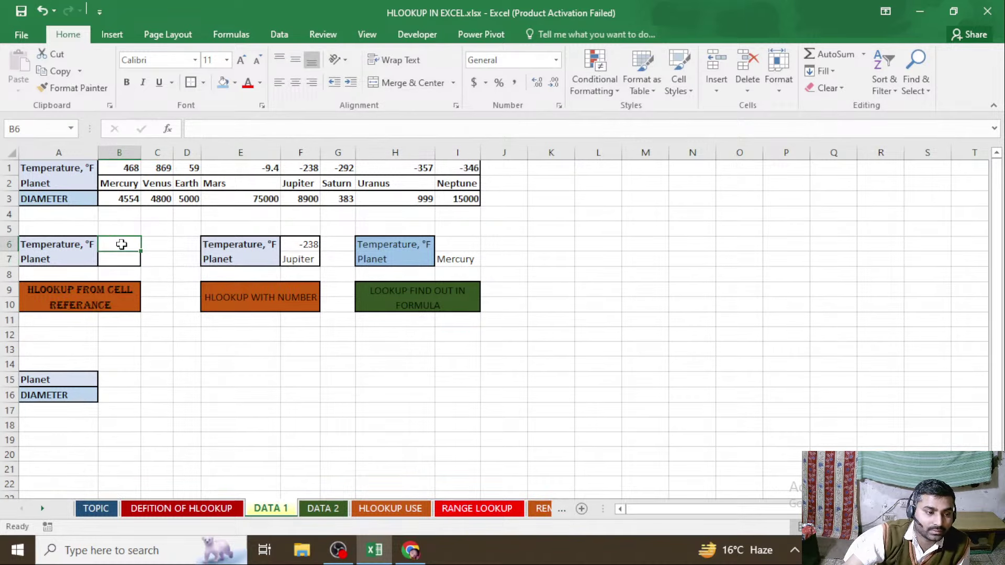
Step: Enter =HLOOKUP(B6,B1:I3,2,0) in B7 to return the planet for the temperature by exact match
left_click(112, 259)
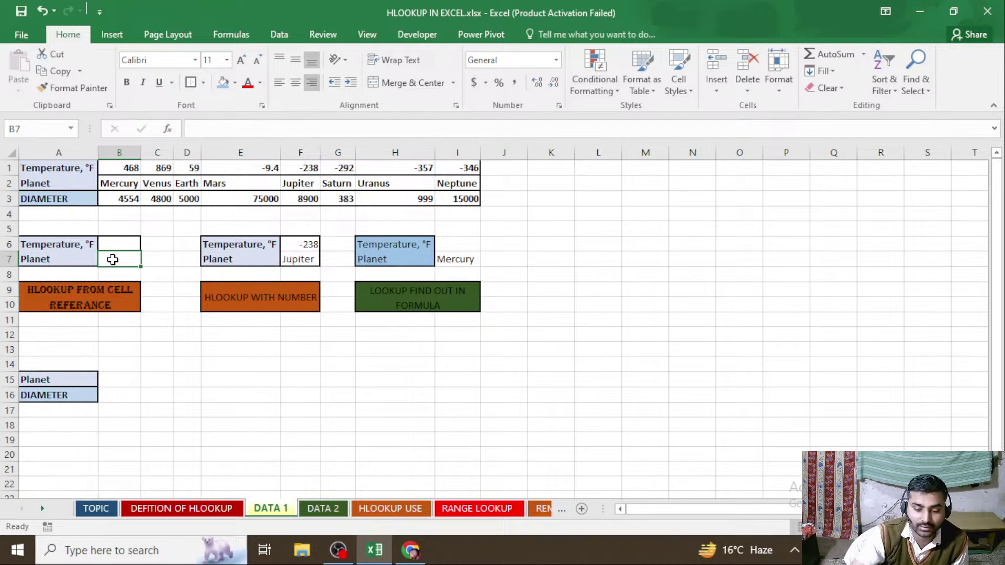
type("=")
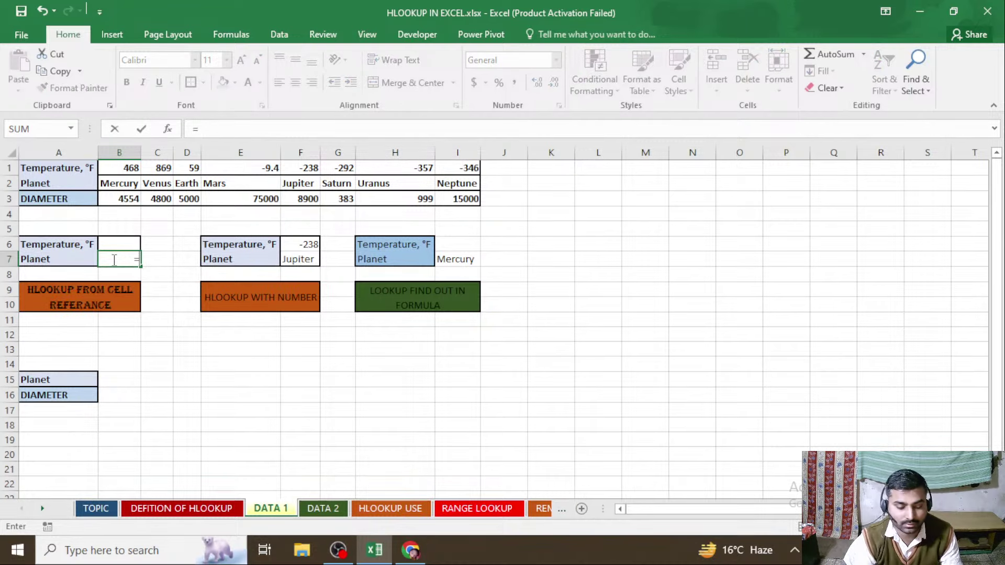
type("HL")
key("Tab")
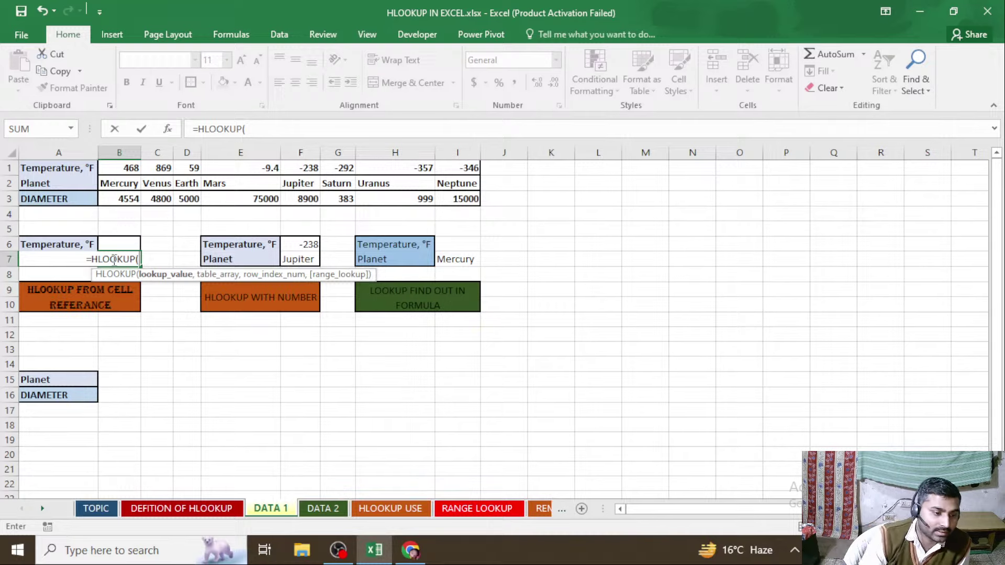
key("Up")
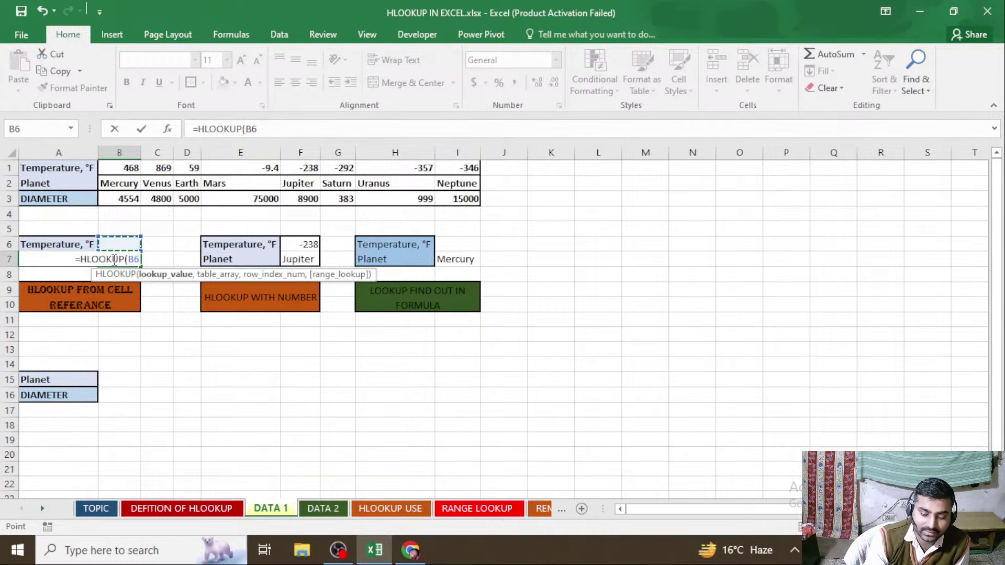
type(",")
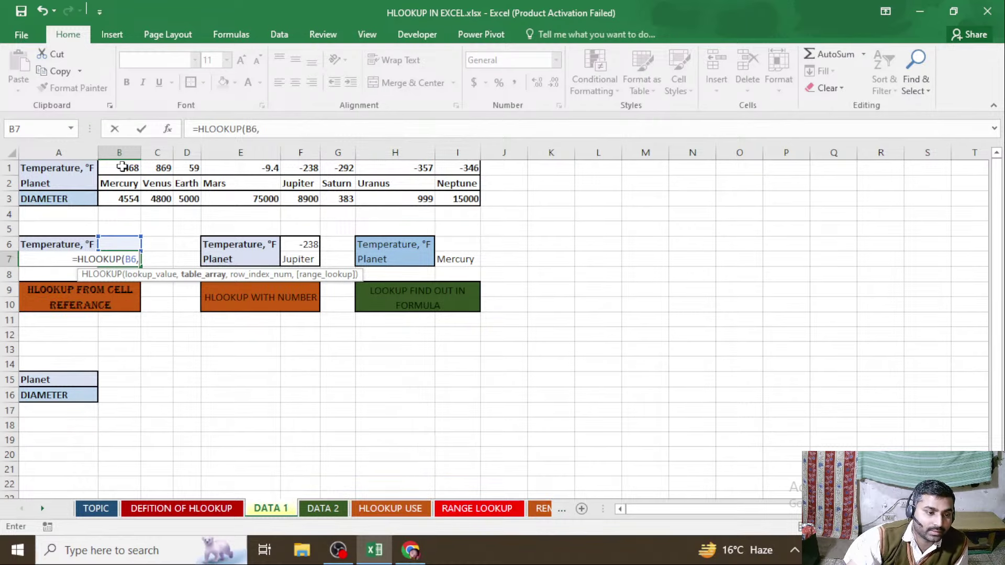
left_click_drag(122, 167, 462, 209)
type(",")
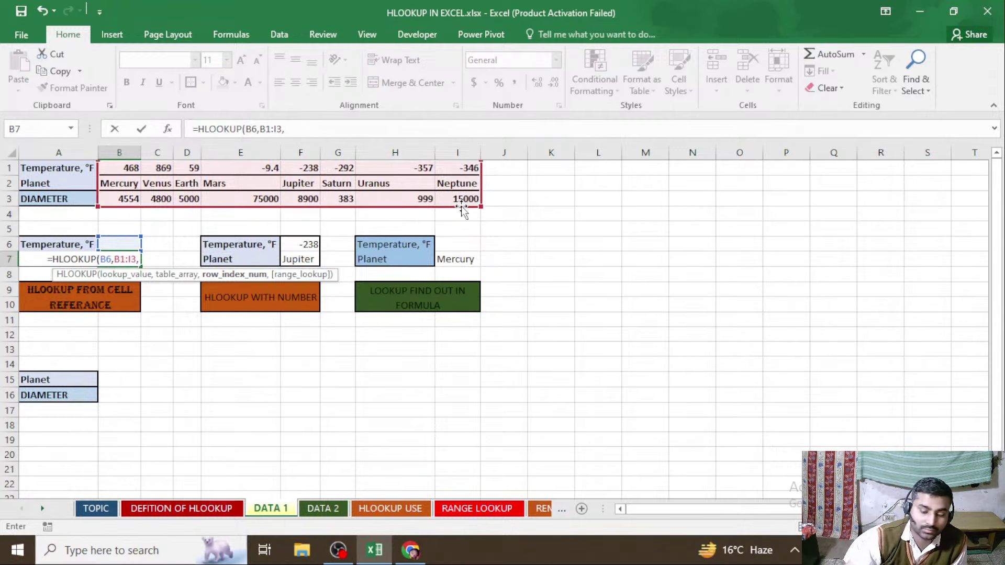
type("2")
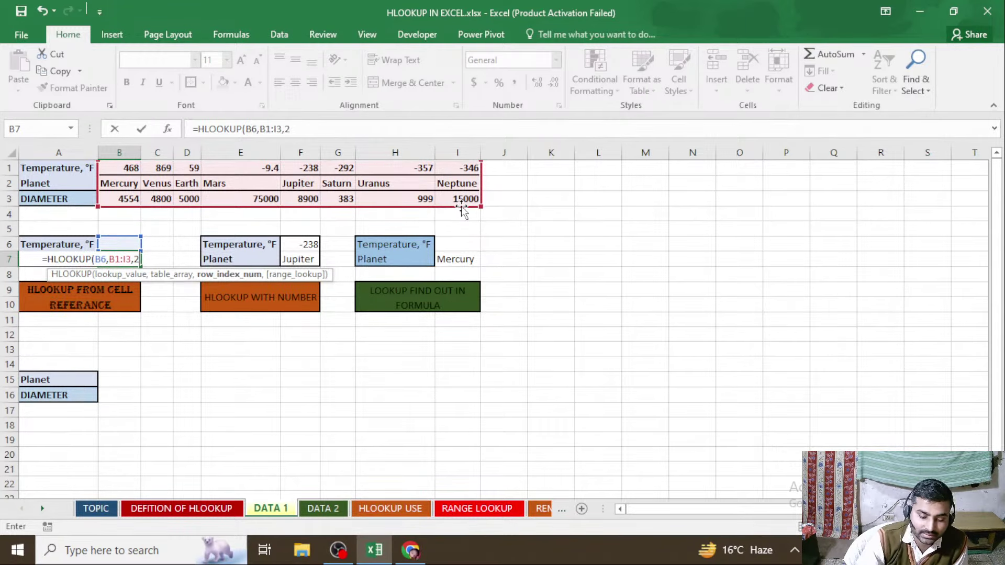
type(",")
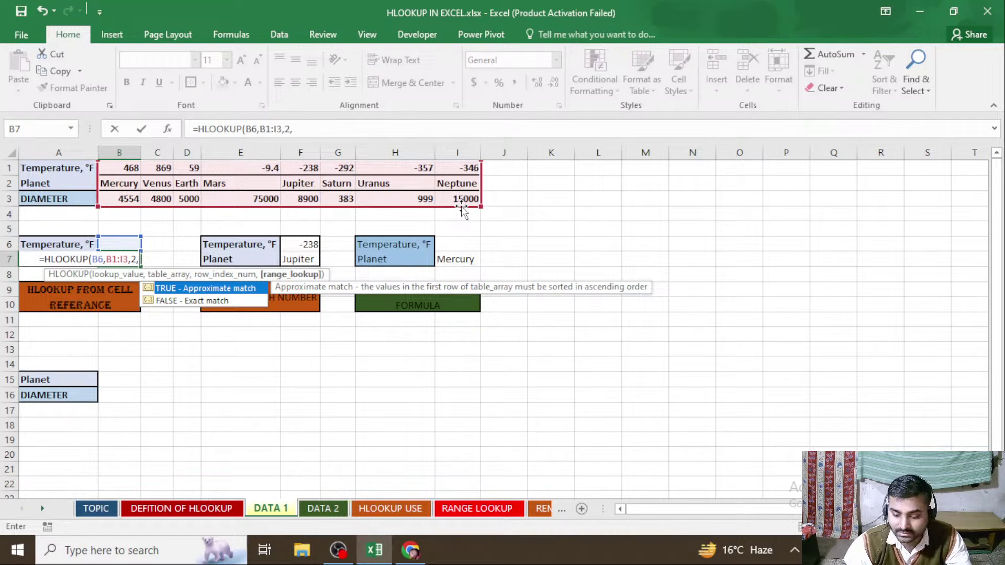
type("0")
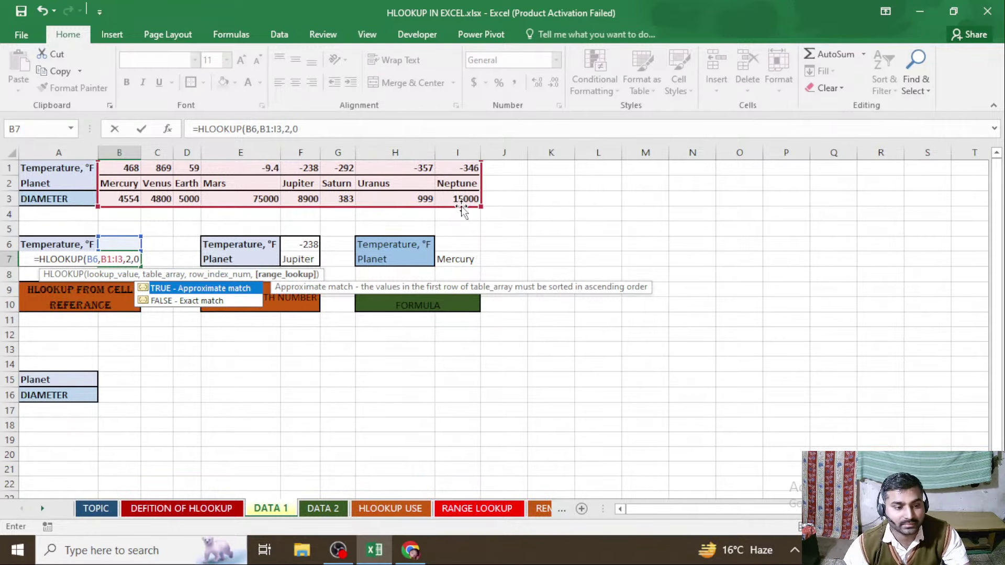
type(")")
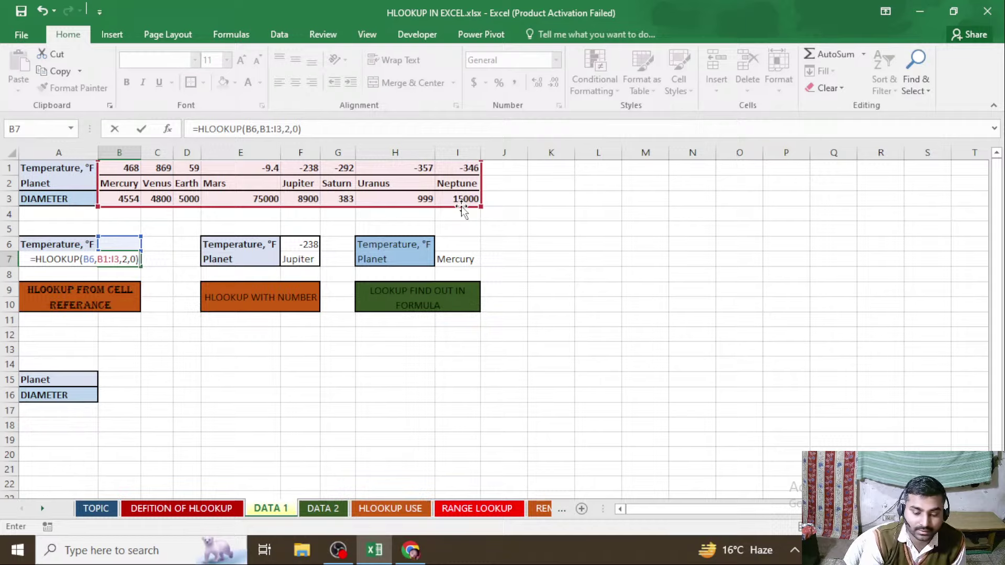
key("Return")
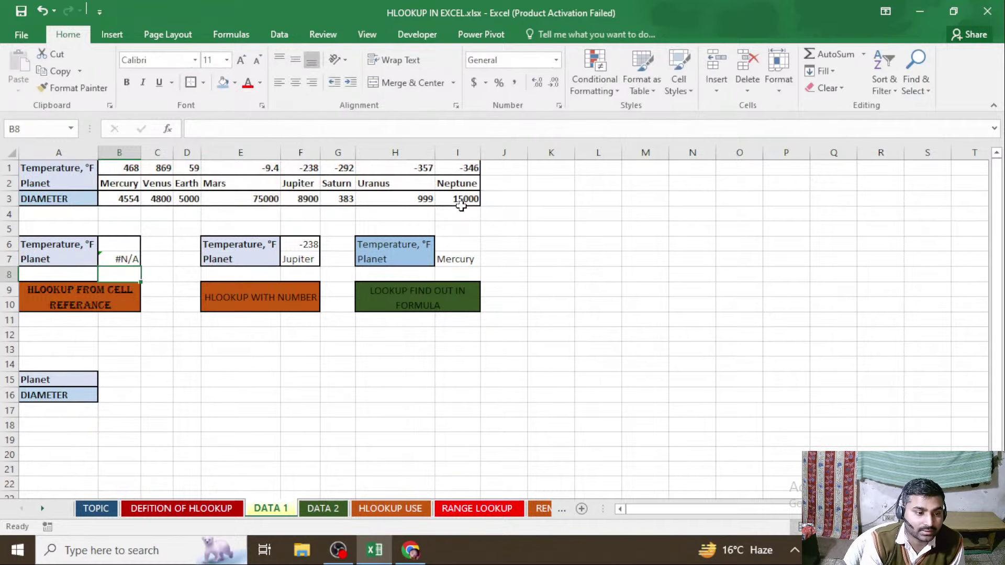
Step: Enter 468 as the lookup temperature in B6
key("Up")
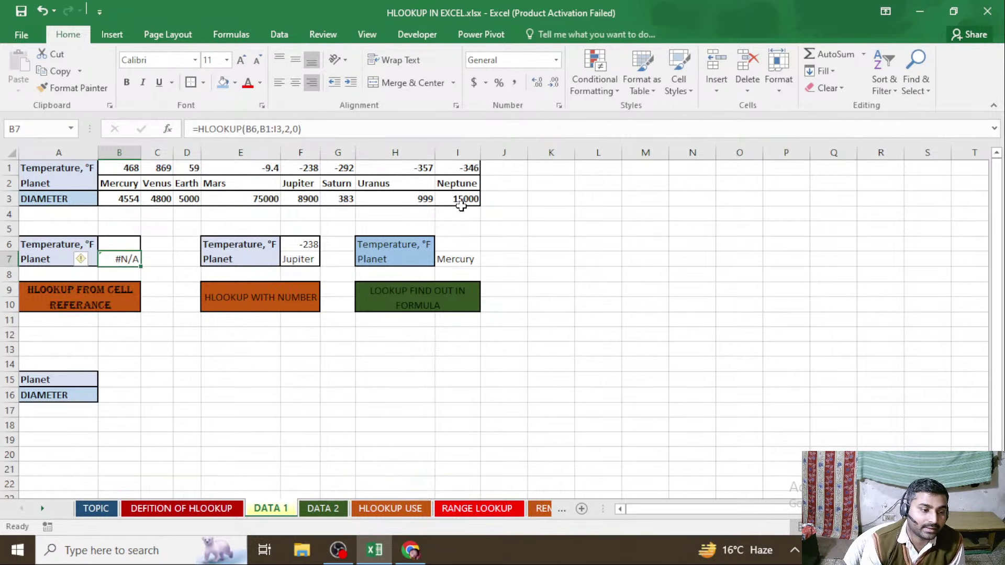
key("Up")
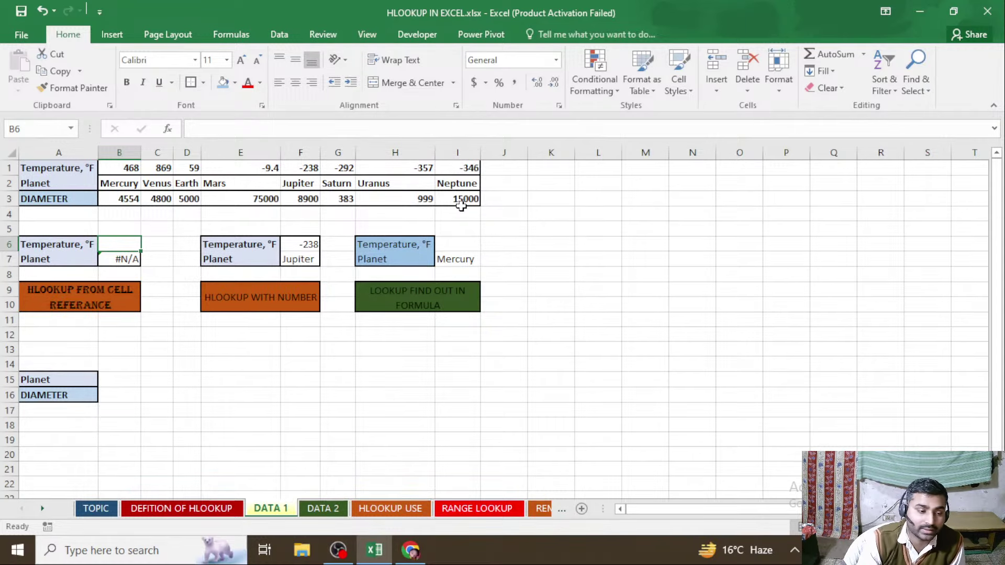
type("468")
key("Return")
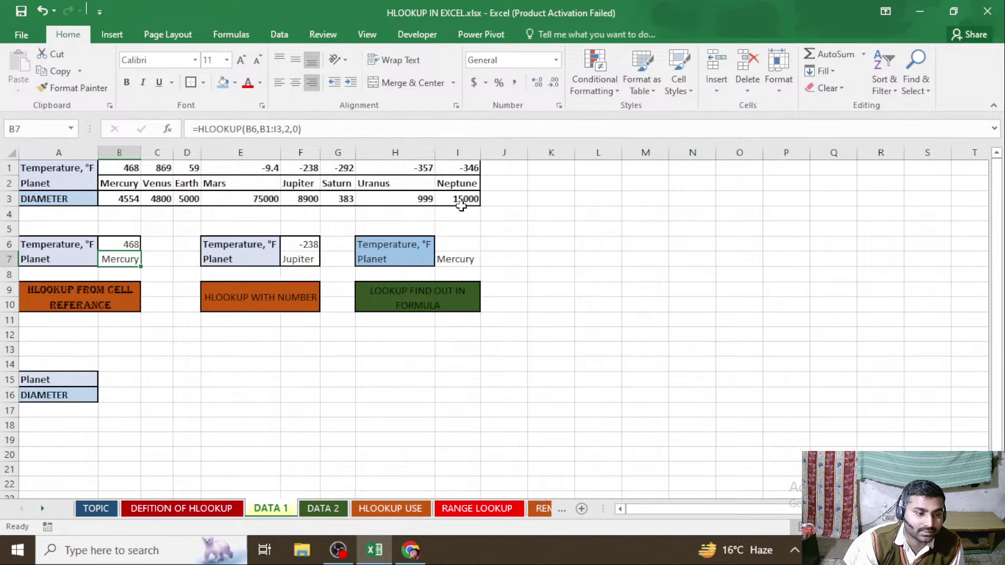
Step: Replace the lookup temperature in B6 of the cell reference example with 869
key("Up")
key("Delete")
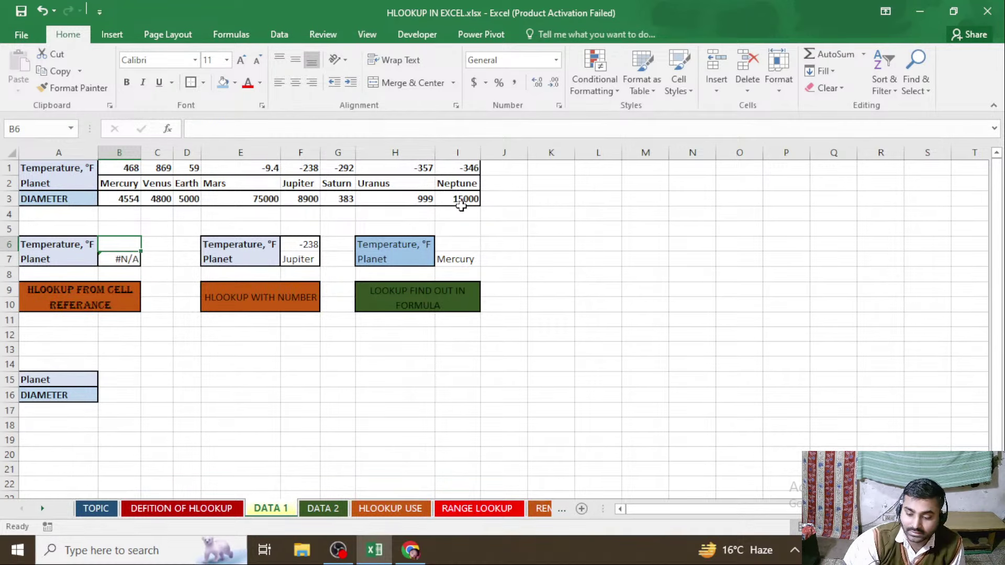
type("869")
key("Return")
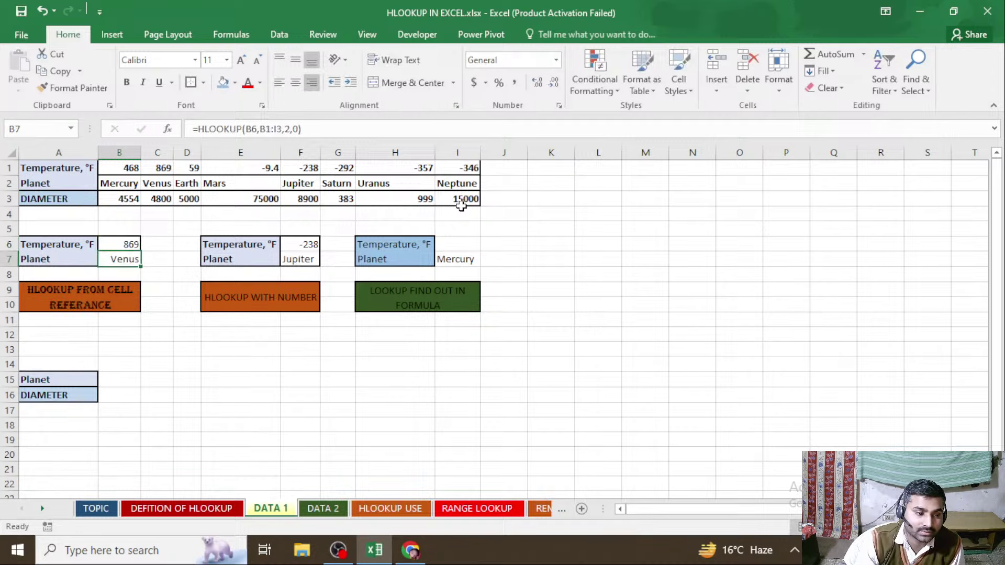
Step: Enter 59 as the lookup temperature in B6
key("Up")
key("Delete")
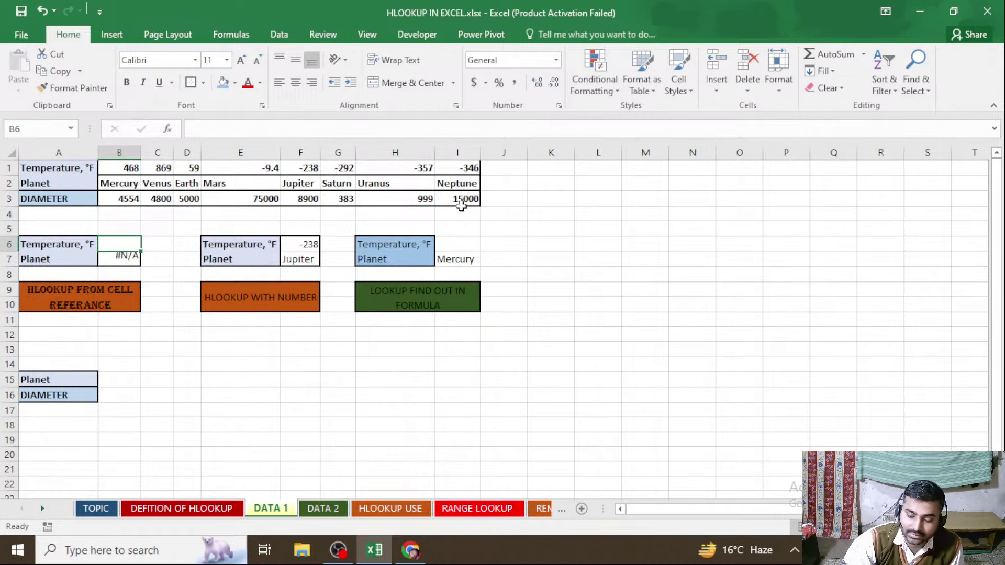
type("59")
key("Return")
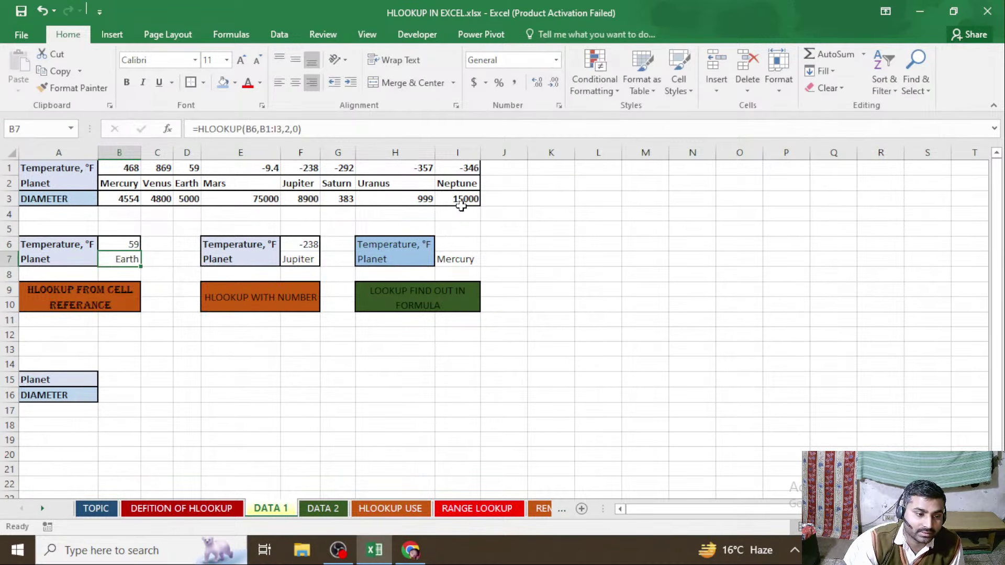
Step: Clear the planet formula in F7 of the number example and enter 869 as its lookup temperature in F6
key("Right")
key("Right")
key("Right")
key("Right")
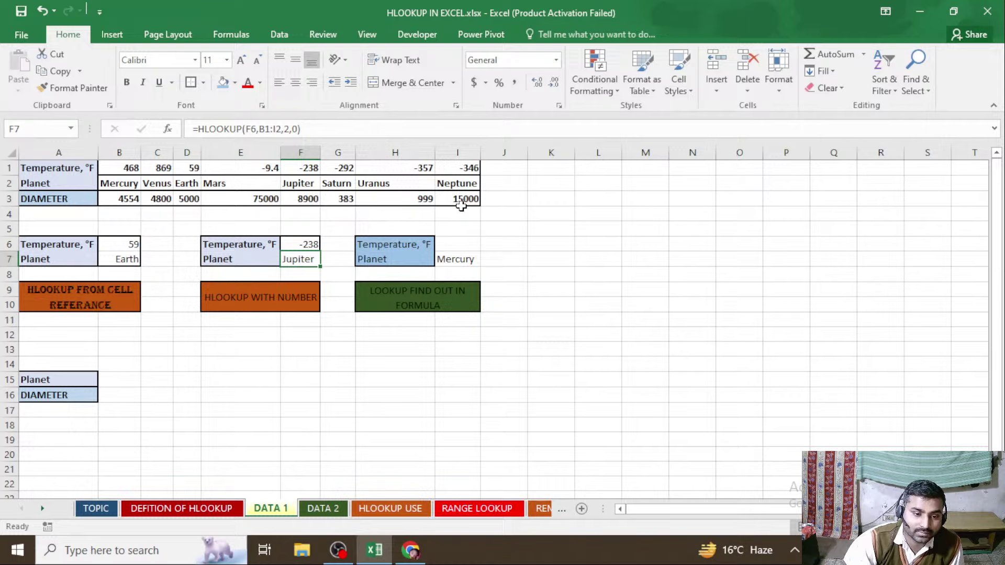
key("Delete")
key("Up")
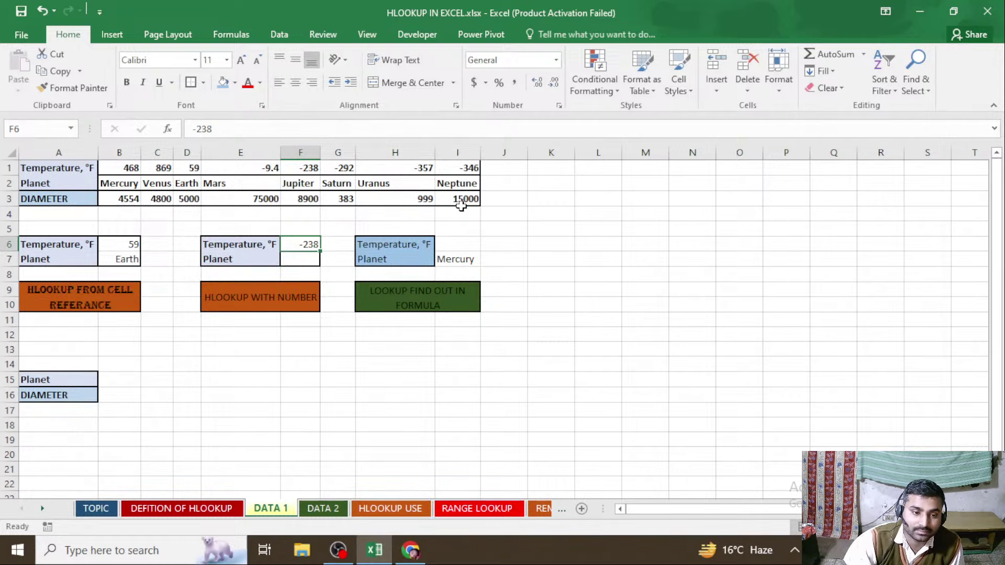
key("Delete")
type("3")
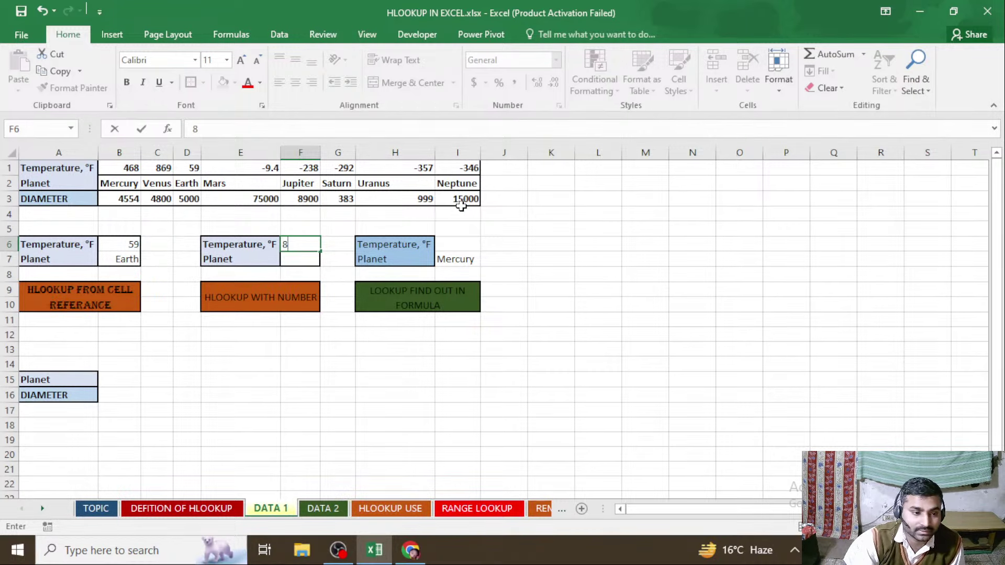
type("869")
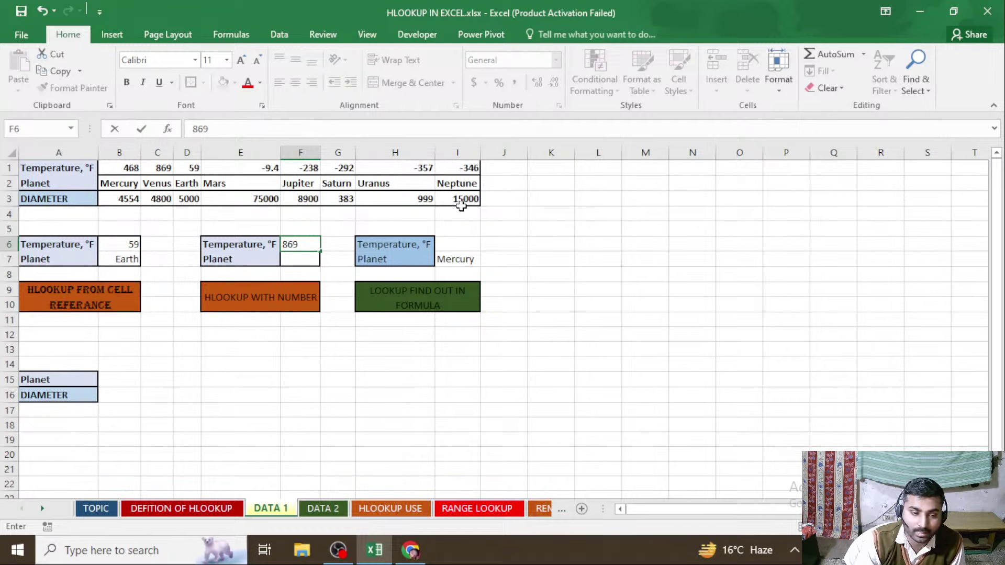
key("Return")
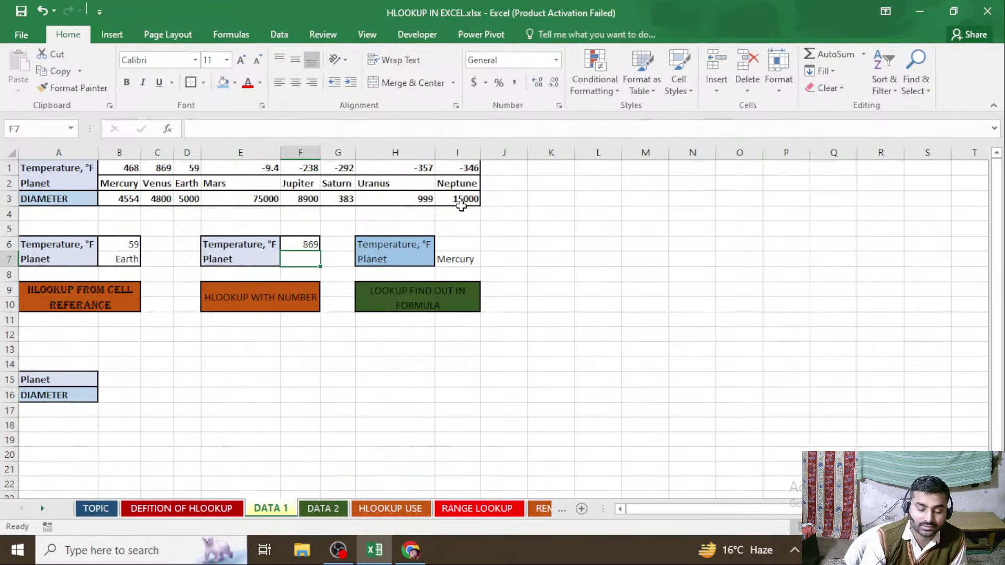
Step: Enter =HLOOKUP(F6,B1:I3,2,FALSE) in F7 to return the planet for the temperature by exact match
type("=HL")
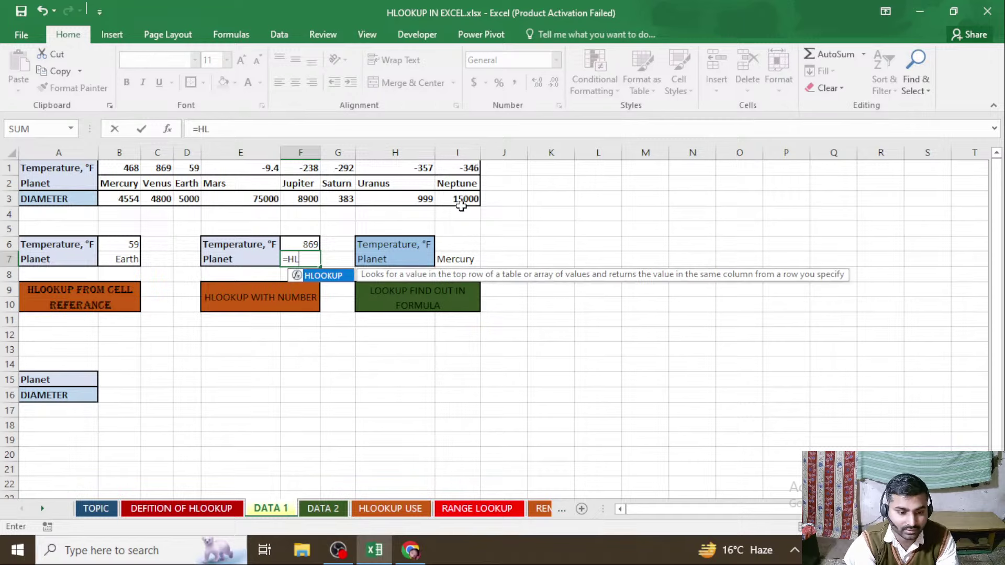
key("Tab")
key("Up")
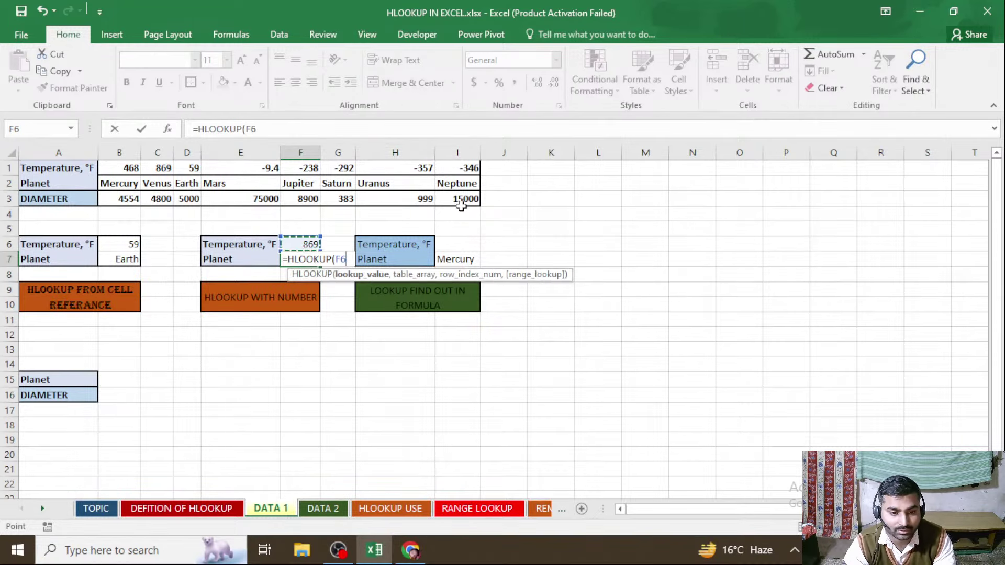
type(",")
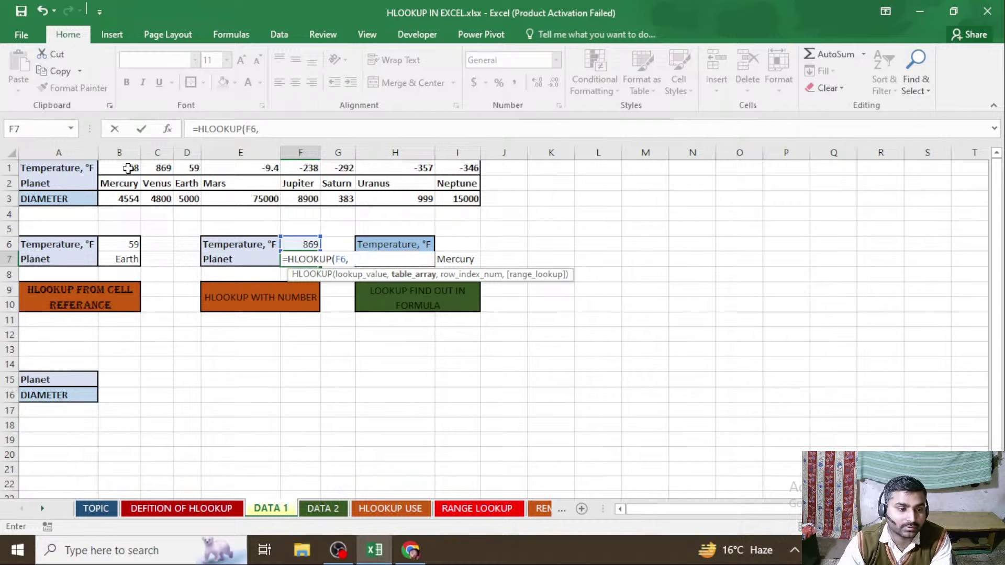
left_click_drag(128, 169, 465, 199)
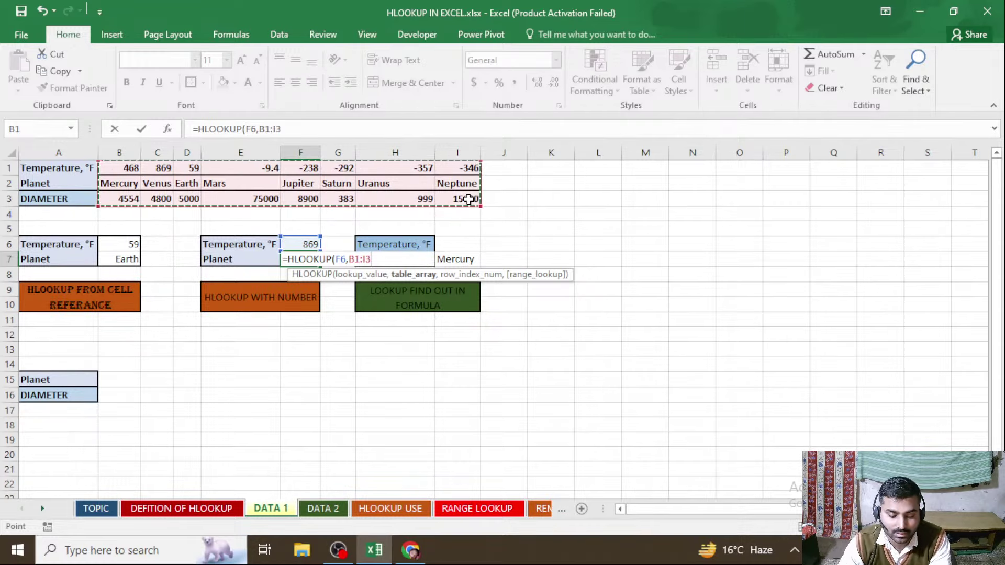
type(",")
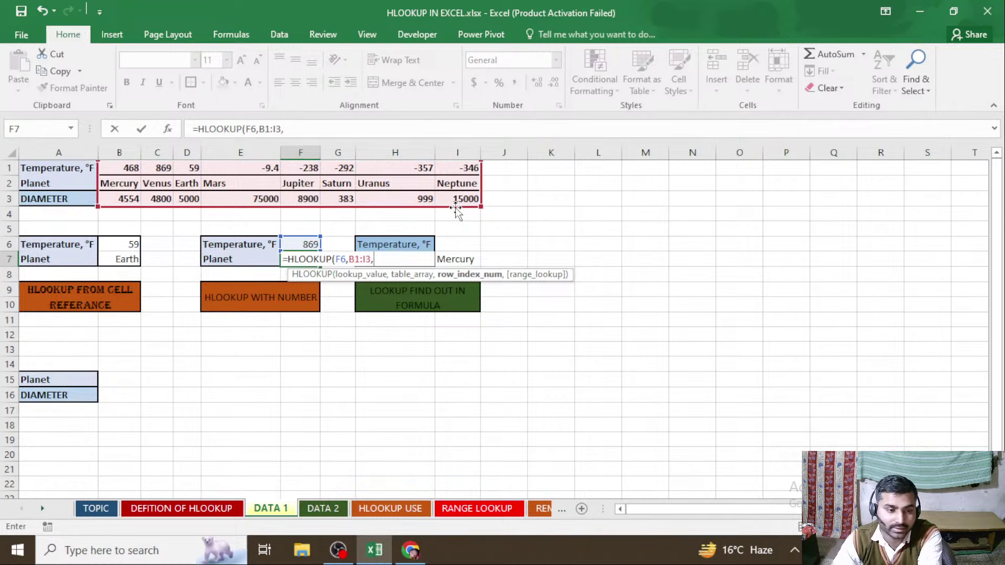
type("2,")
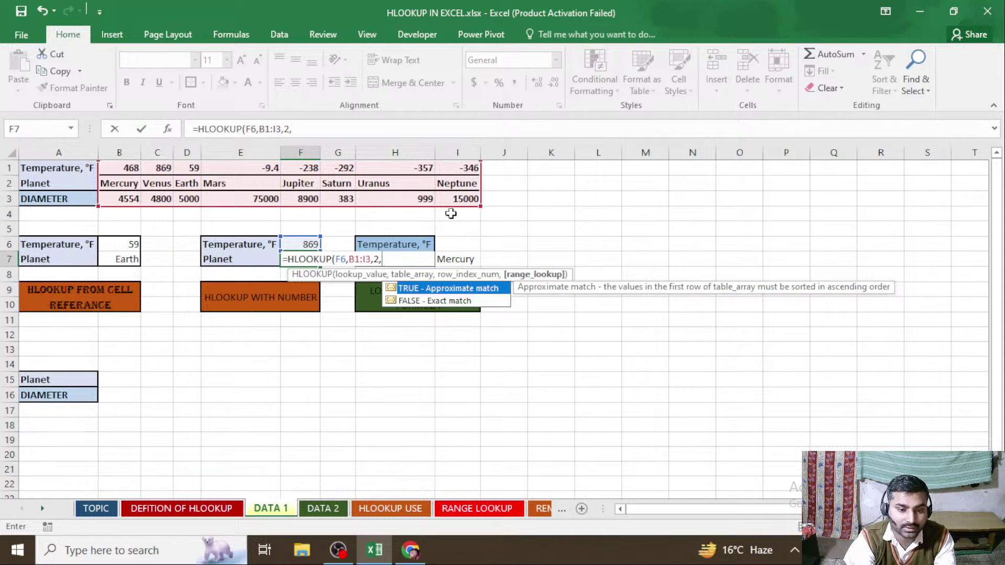
type("FALSE")
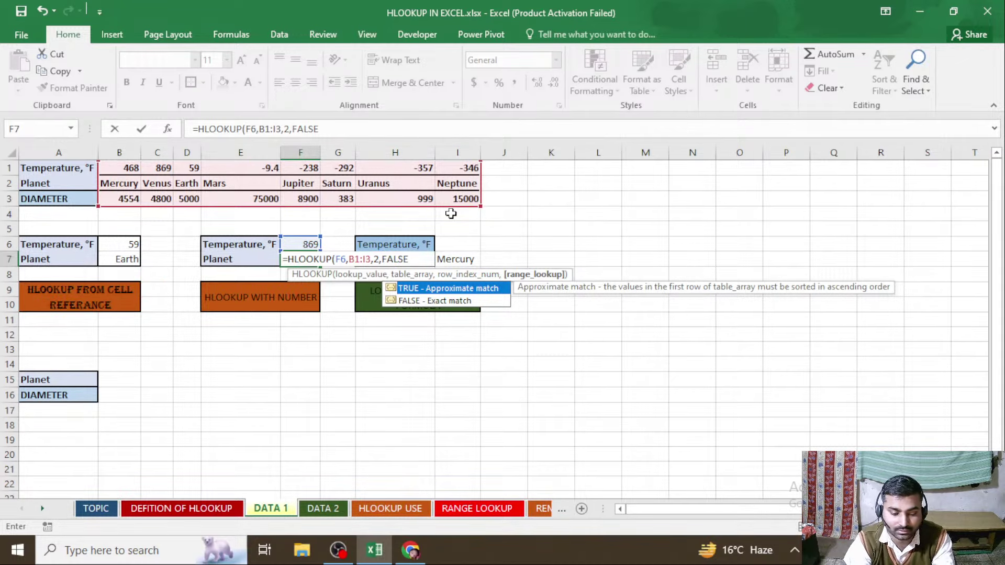
key("Escape")
key("Return")
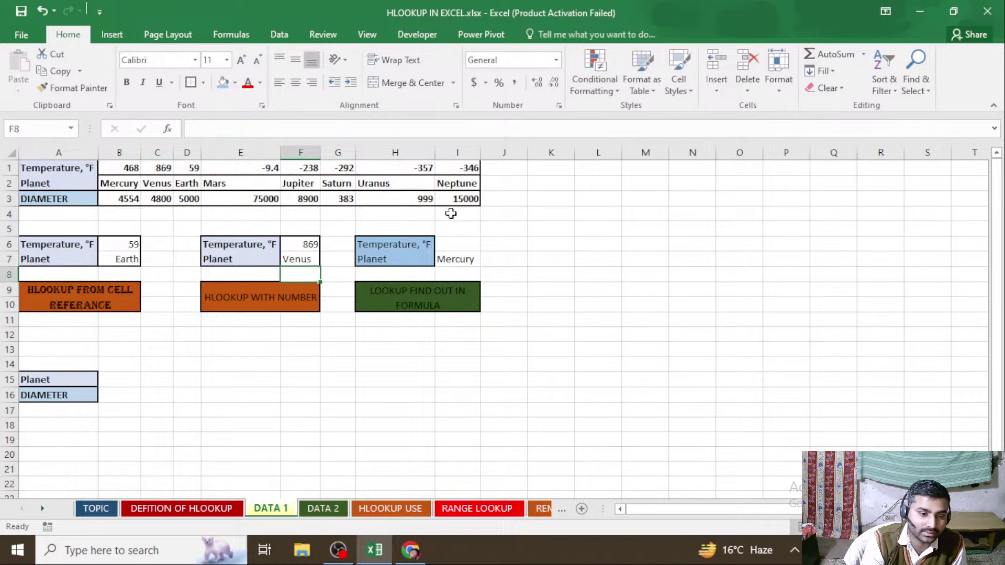
key("Up")
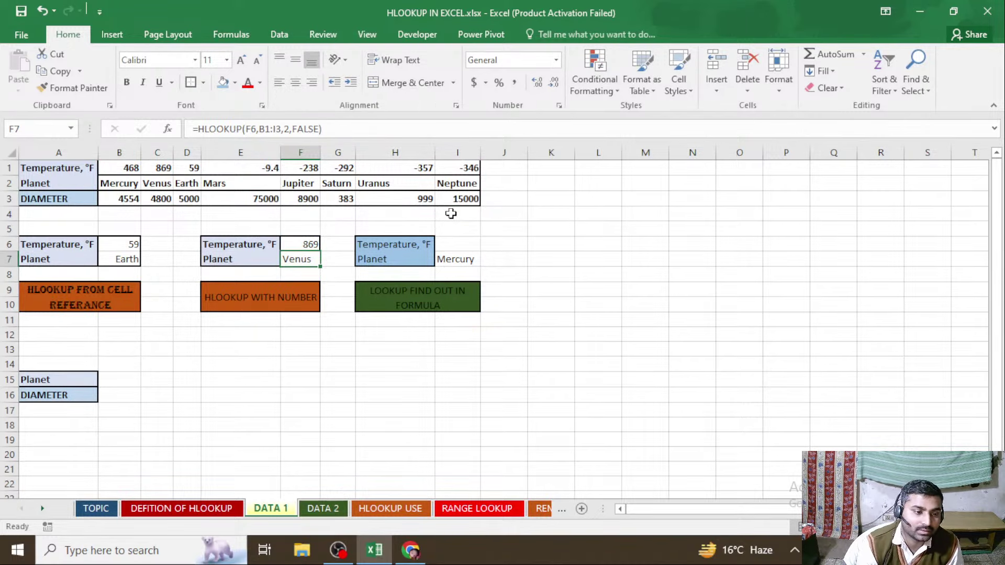
Step: Review the B7 formula and look through the sheets from DATA 2 to HLOOKUP FROM OTHER WORKBOOK
left_click(121, 258)
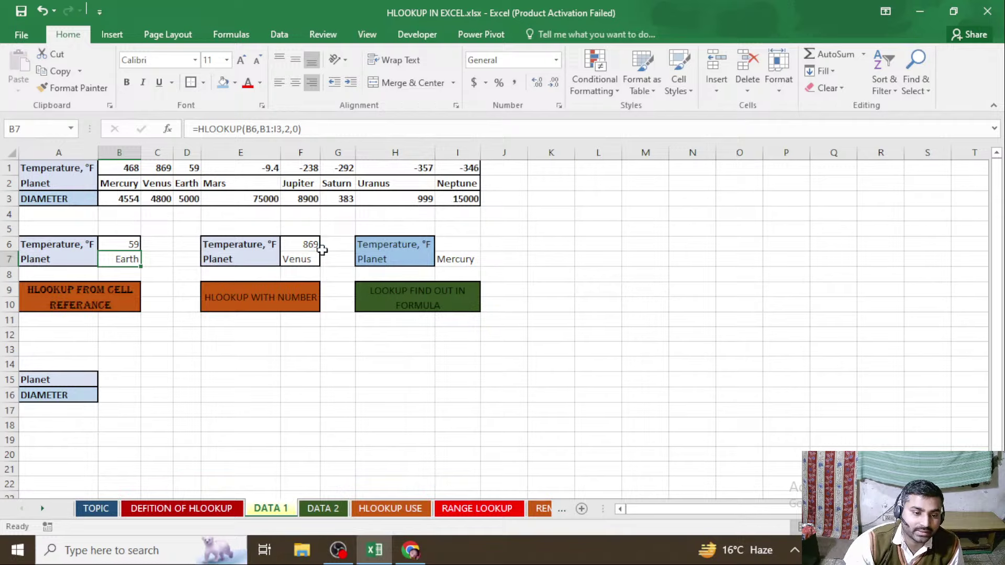
left_click(392, 257)
left_click(317, 438)
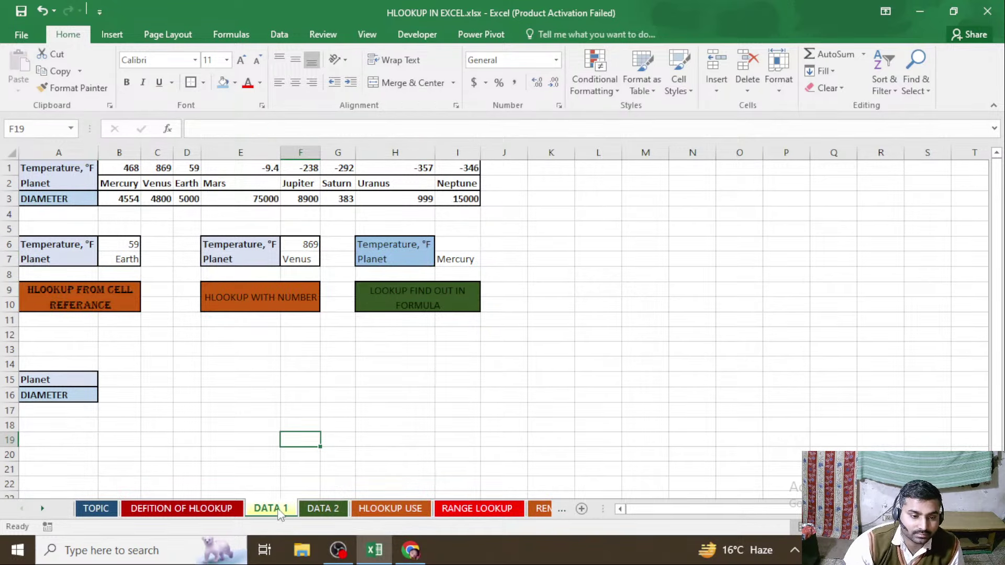
left_click(314, 514)
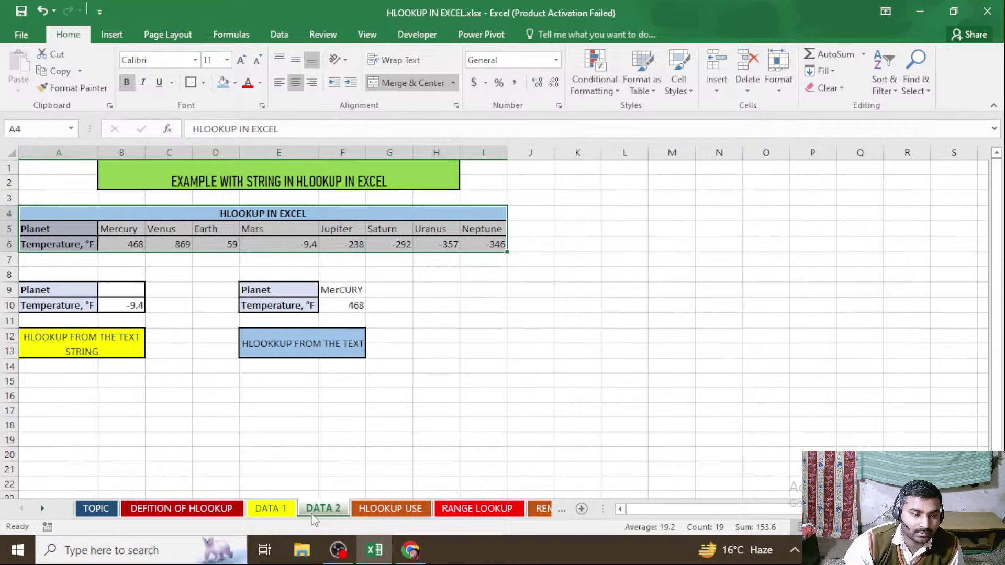
left_click(399, 516)
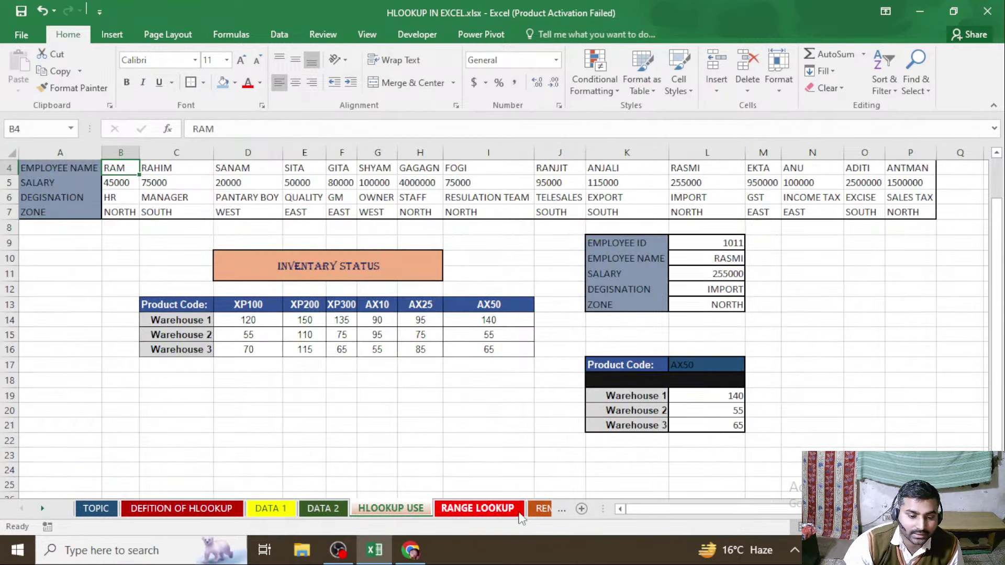
left_click(504, 516)
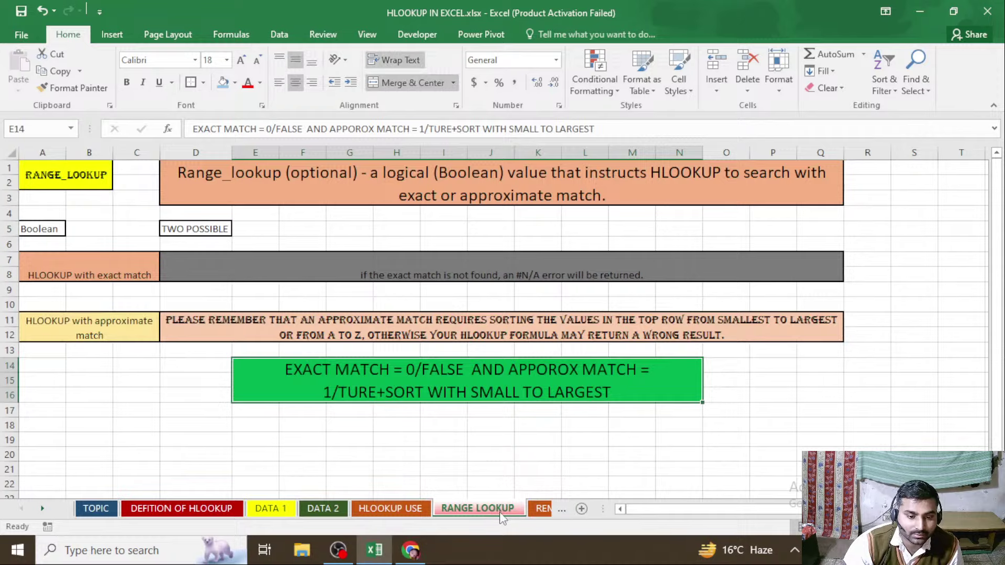
left_click(535, 509)
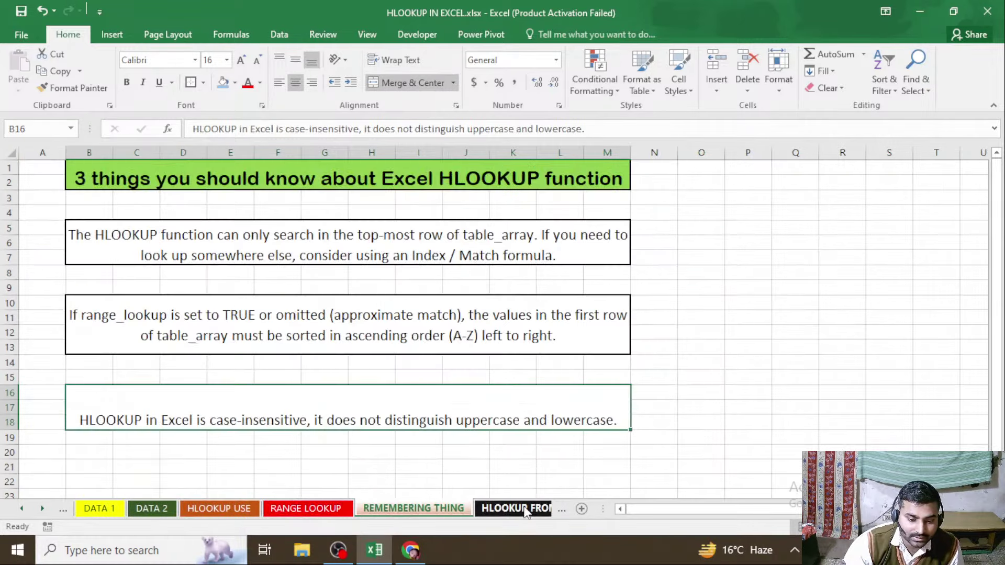
left_click(498, 509)
left_click(166, 346)
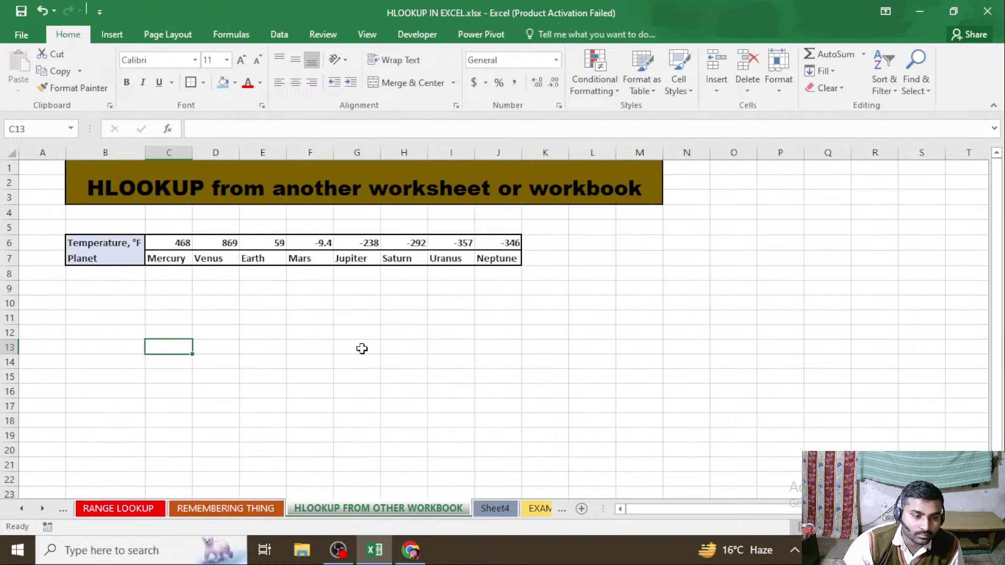
left_click(138, 330)
left_click(233, 321)
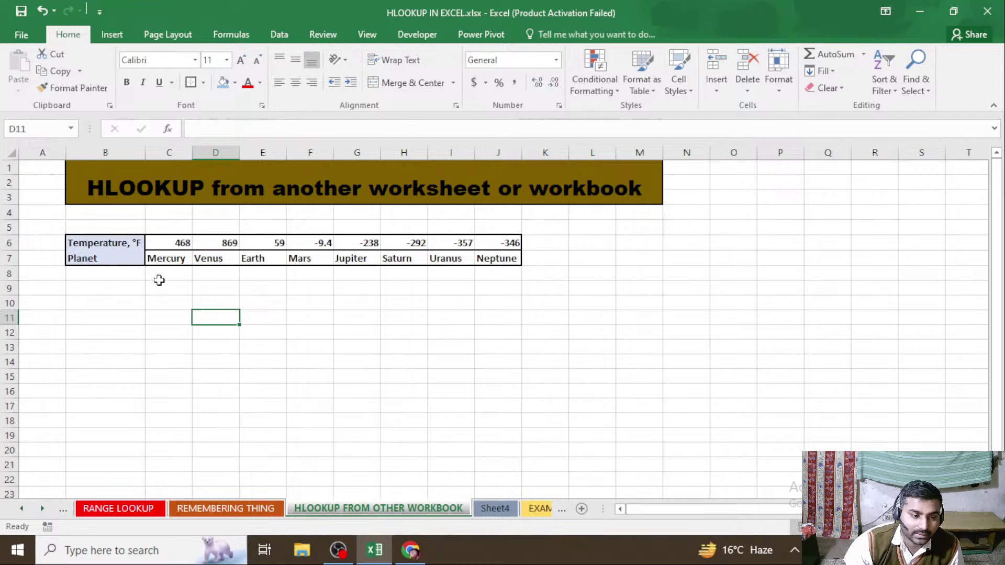
Step: Compare the planet and diameter table on Sheet4 with the temperature table on the HLOOKUP FROM OTHER WORKBOOK sheet
left_click(489, 508)
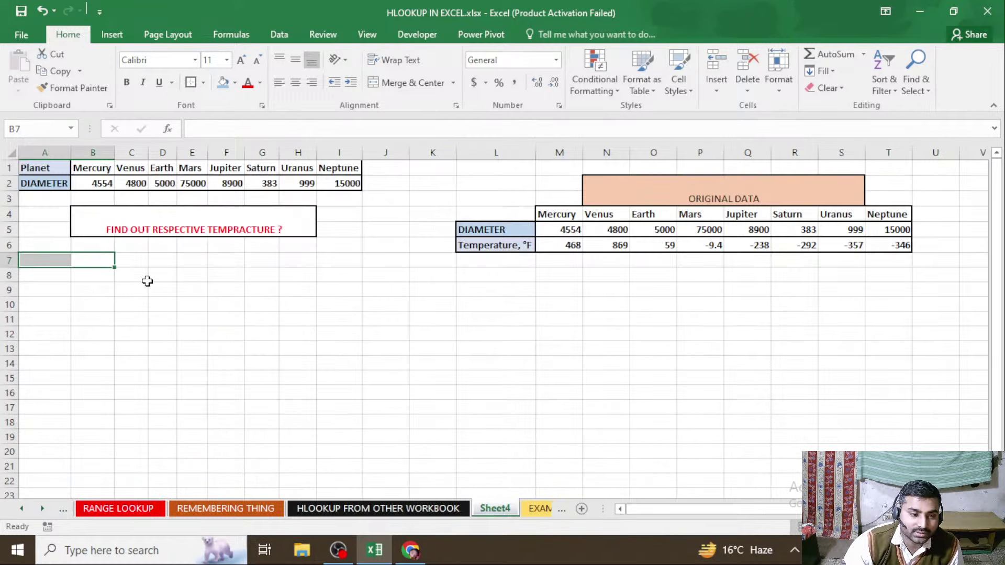
left_click(50, 203)
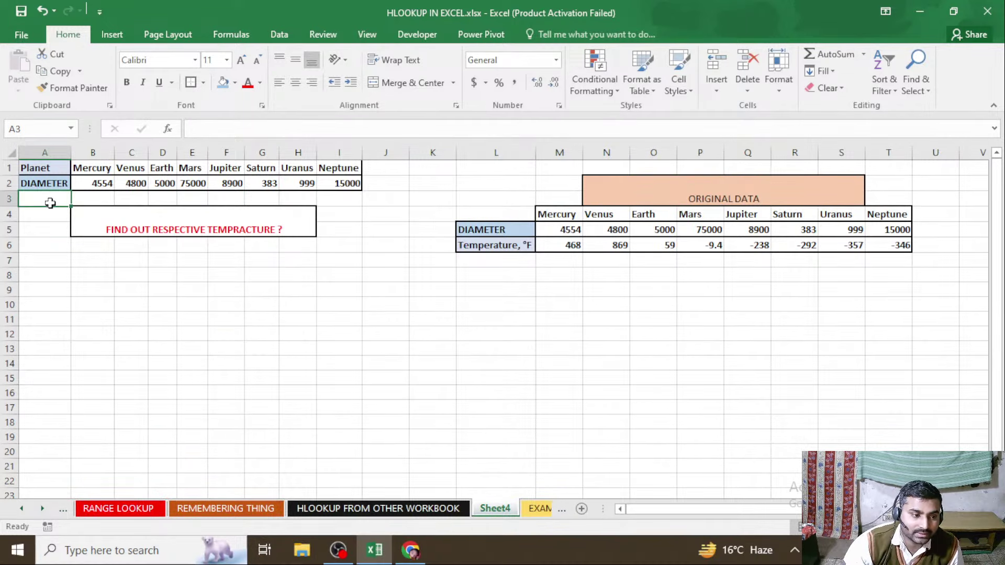
left_click(86, 196)
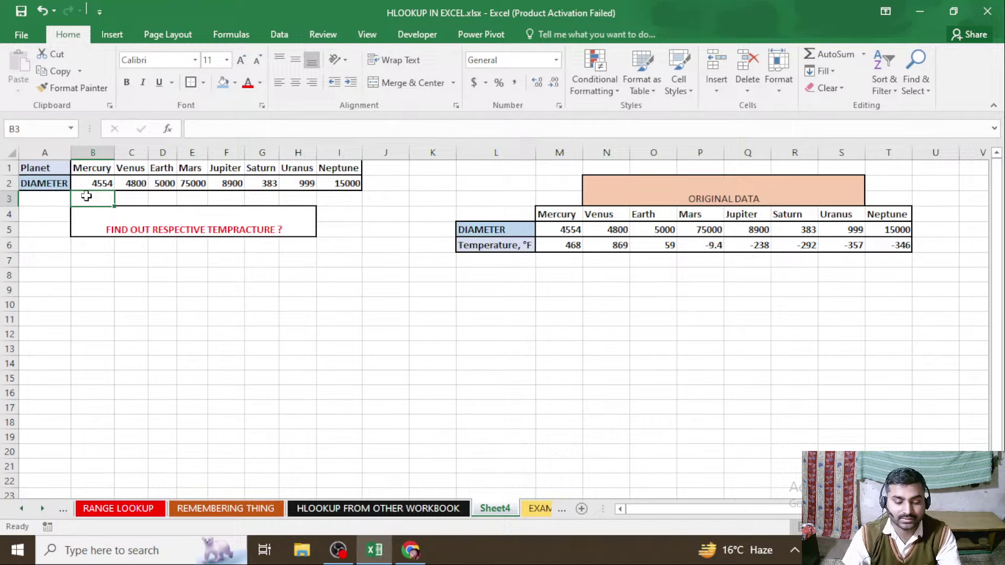
key("Left")
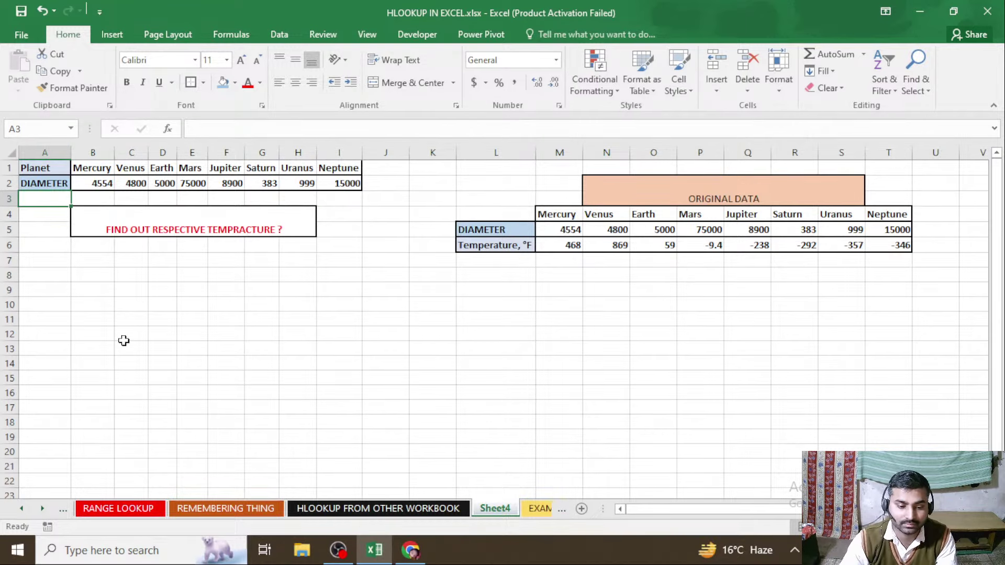
left_click(346, 509)
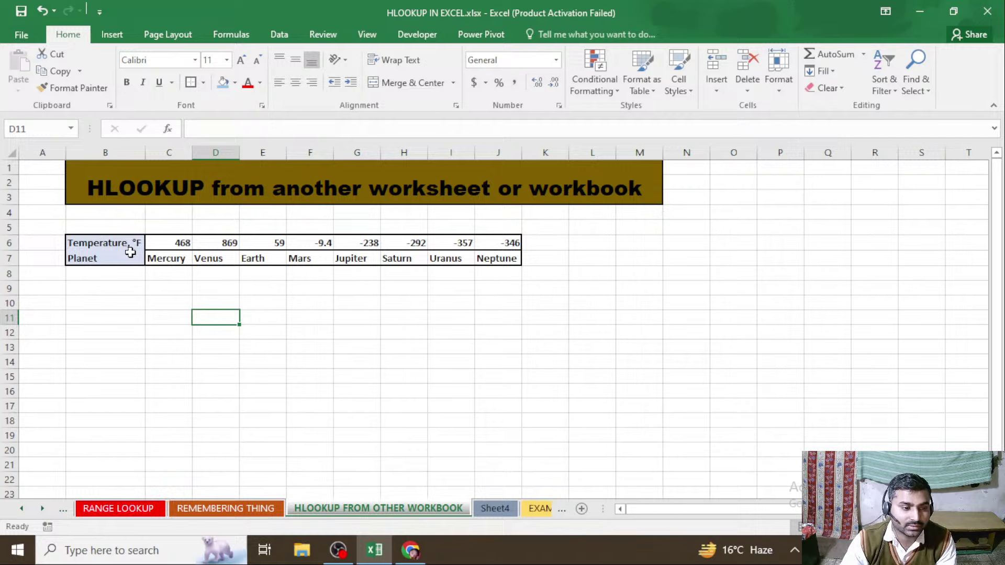
left_click(129, 253)
left_click(489, 508)
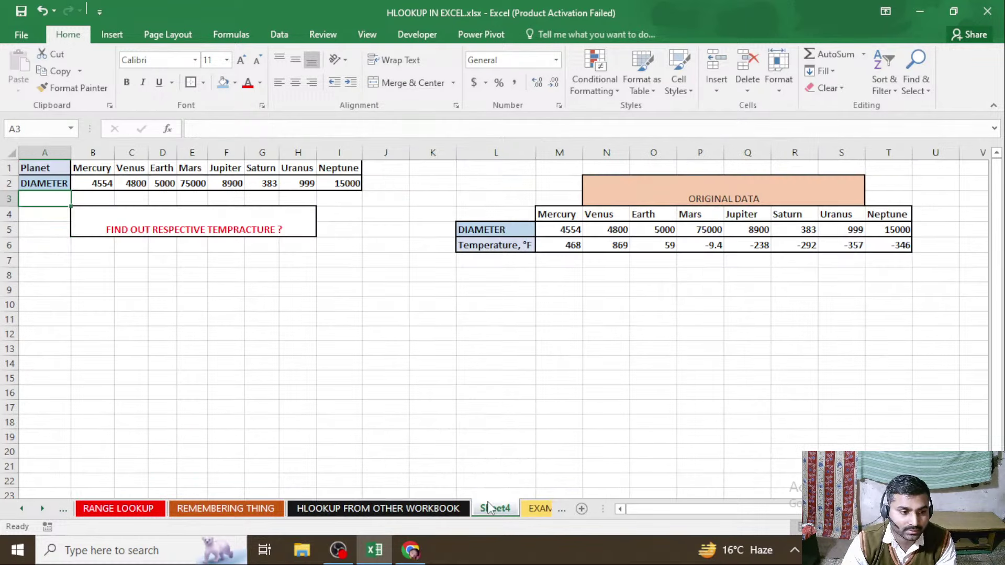
Step: Copy the "Temperature, °F" label from B6 of the HLOOKUP FROM OTHER WORKBOOK sheet into A3 of Sheet4
left_click(335, 508)
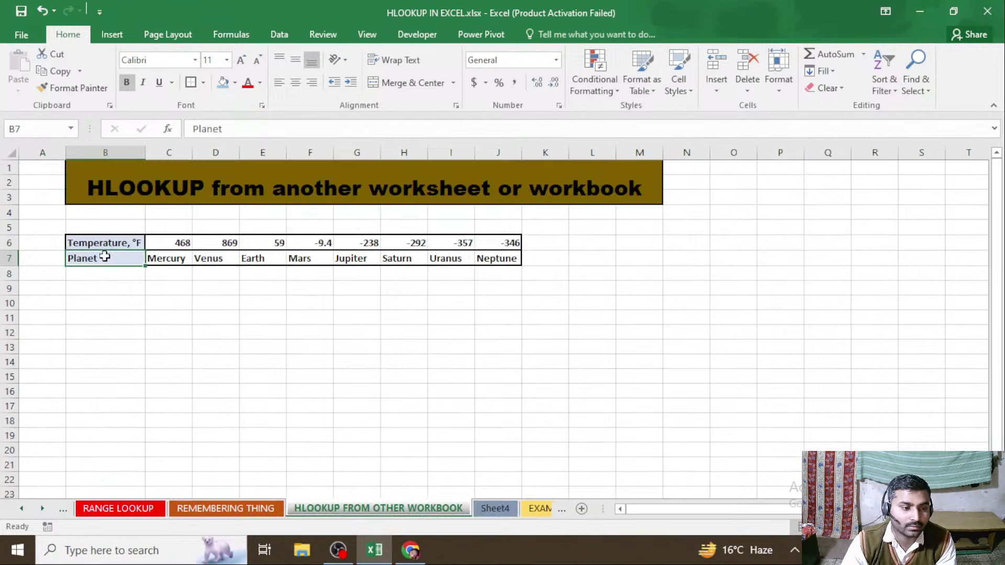
left_click(119, 243)
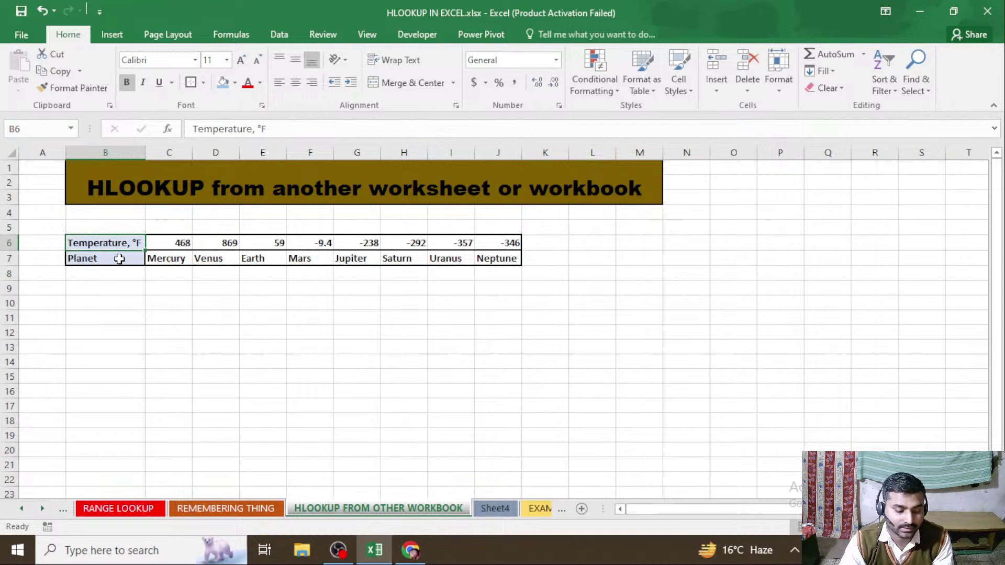
key("ctrl+c")
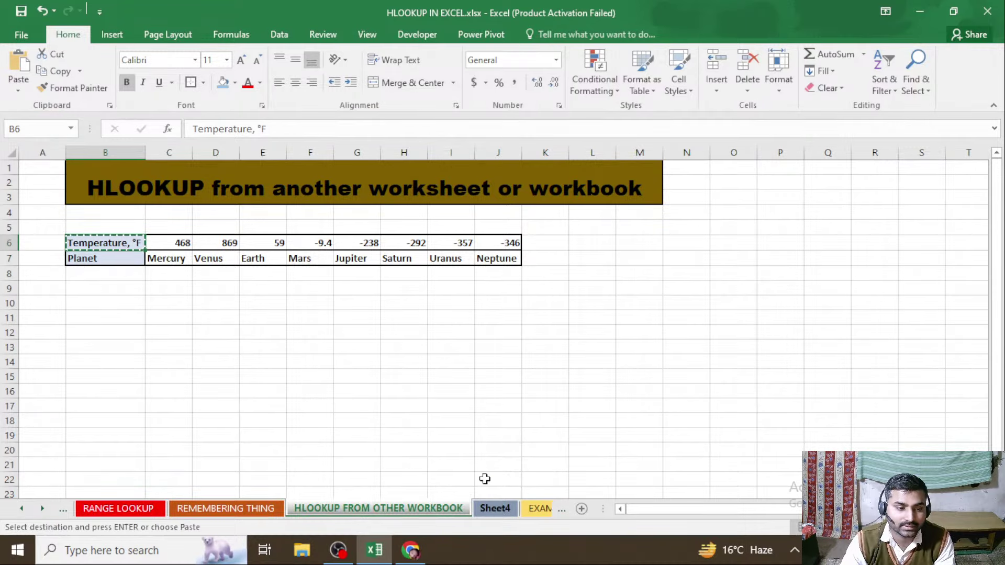
left_click(495, 508)
left_click(35, 200)
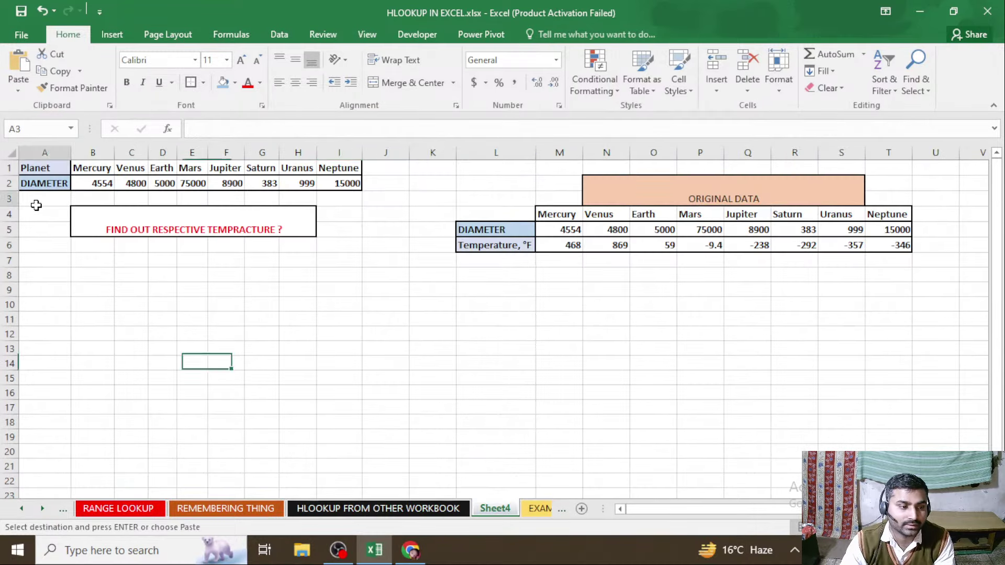
left_click(17, 93)
left_click(83, 127)
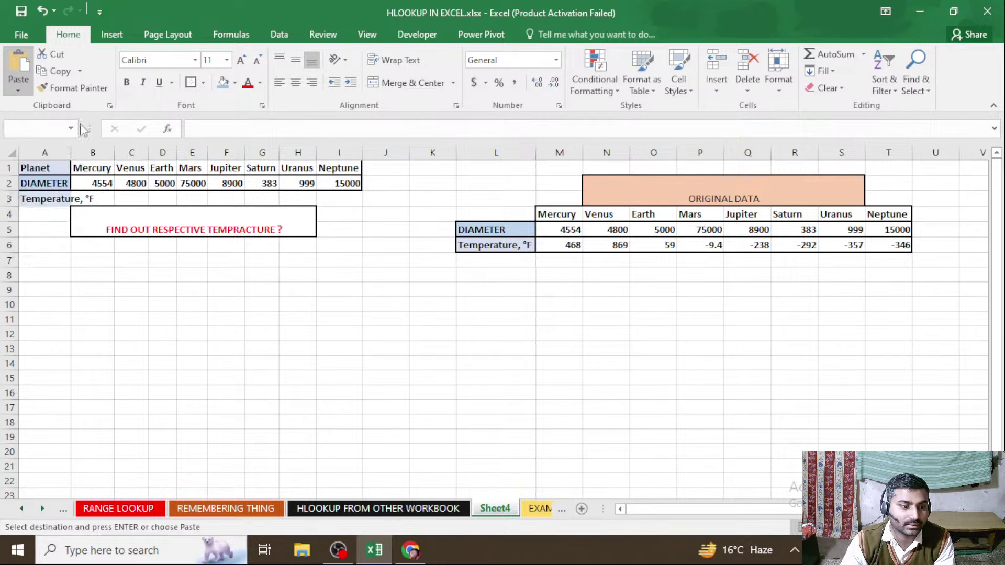
key("Escape")
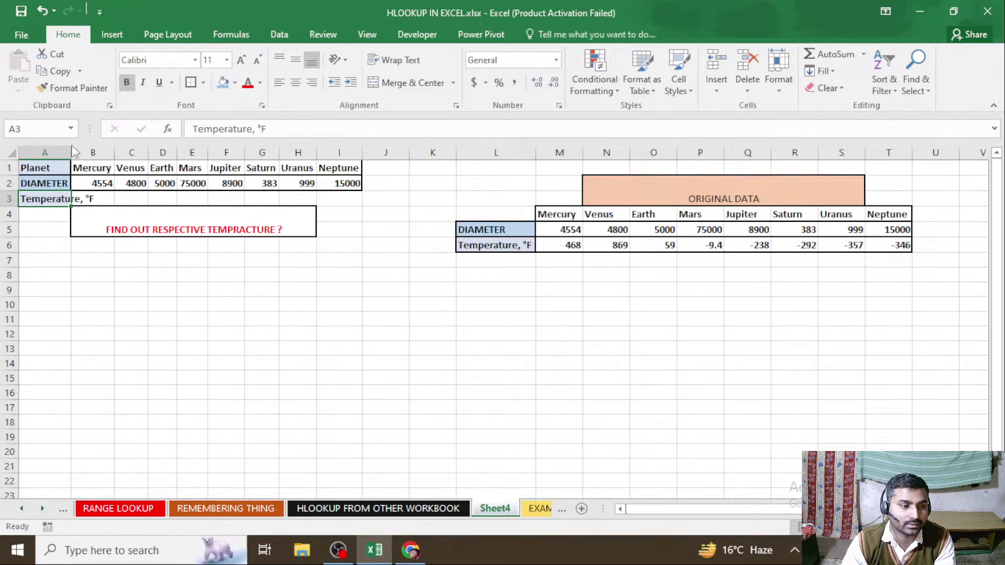
Step: Widen column A on Sheet4 so the temperature label in A3 fits inside its cell
left_click_drag(74, 152, 98, 152)
left_click(94, 274)
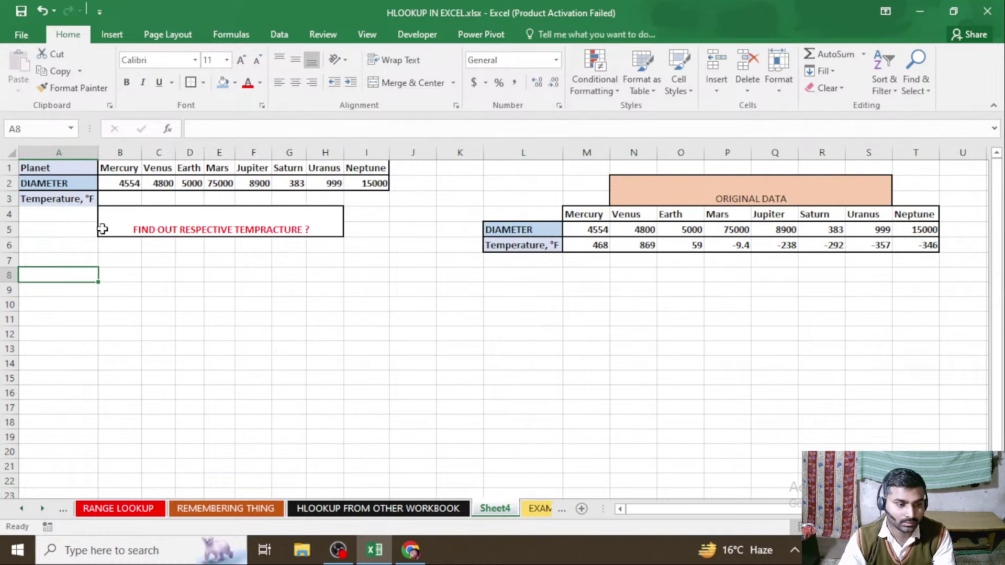
left_click(60, 193)
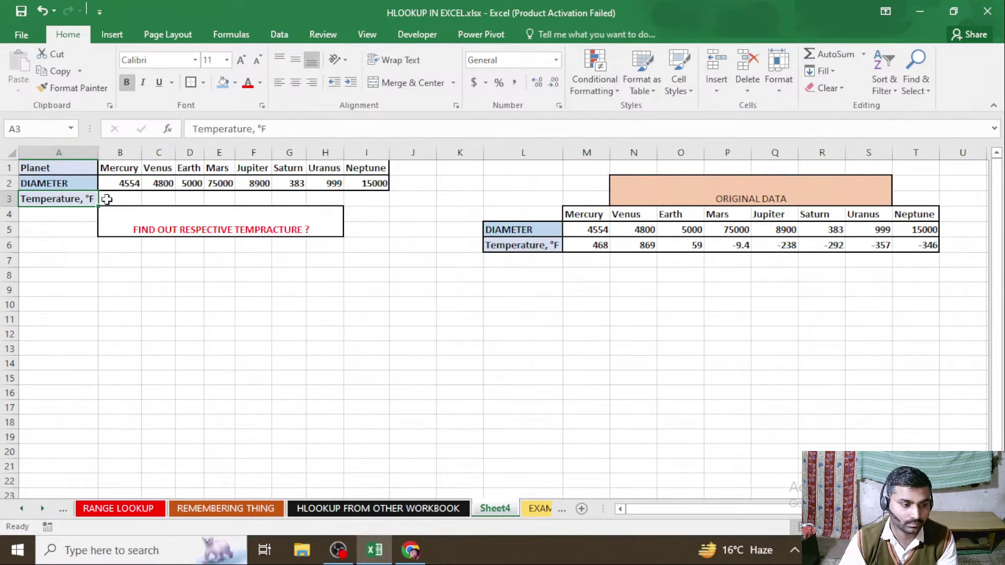
left_click(169, 350)
left_click(127, 200)
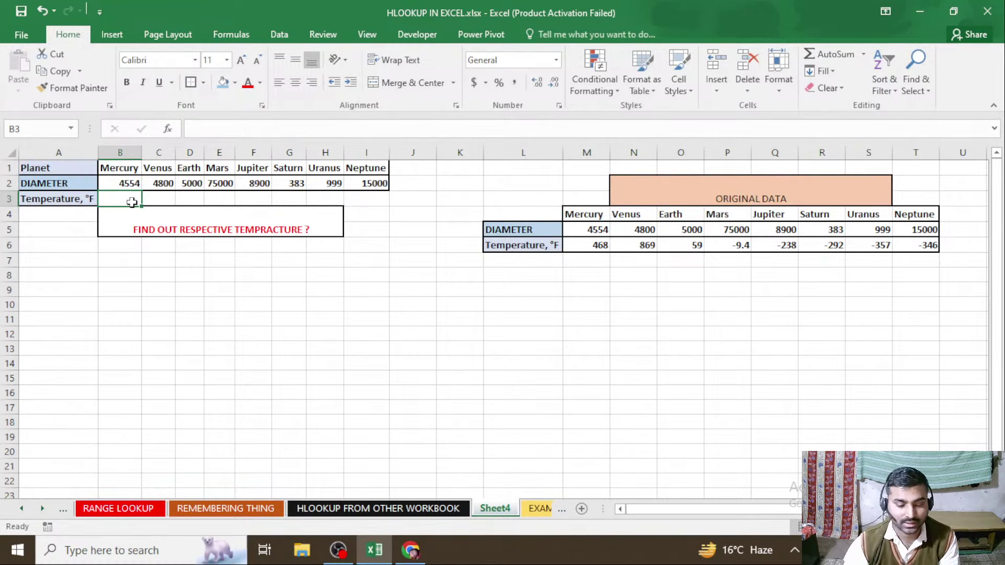
type("=")
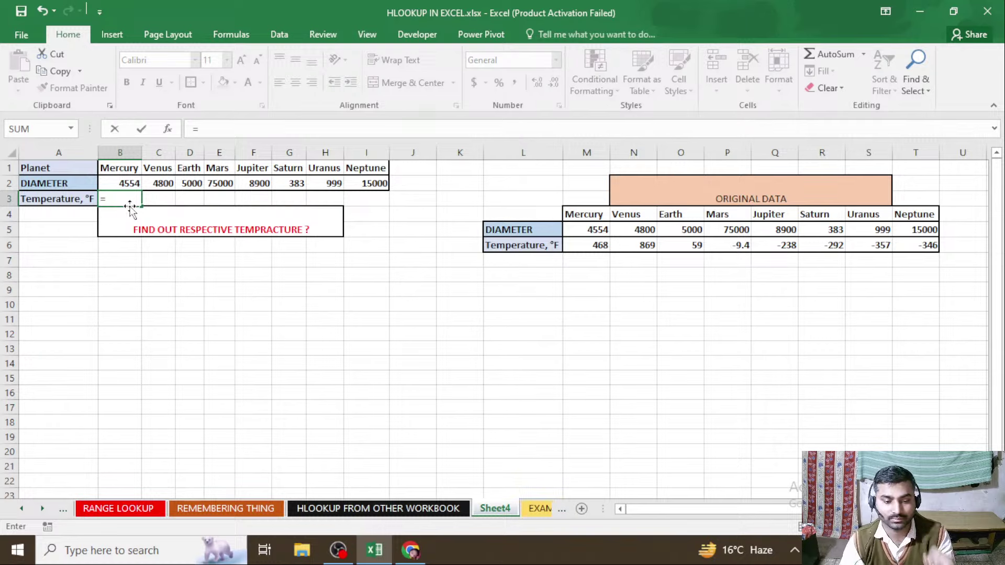
type("HL")
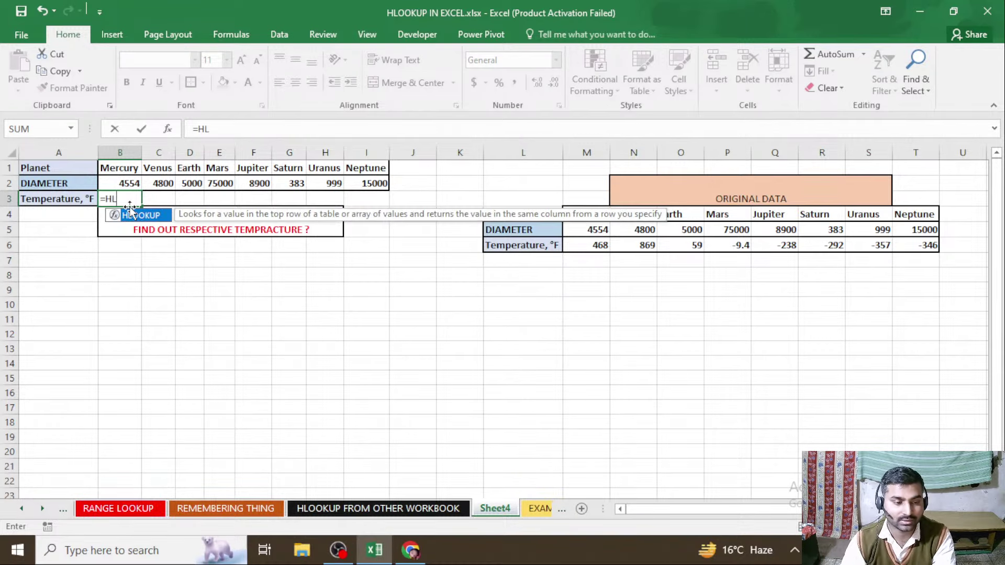
double_click(130, 211)
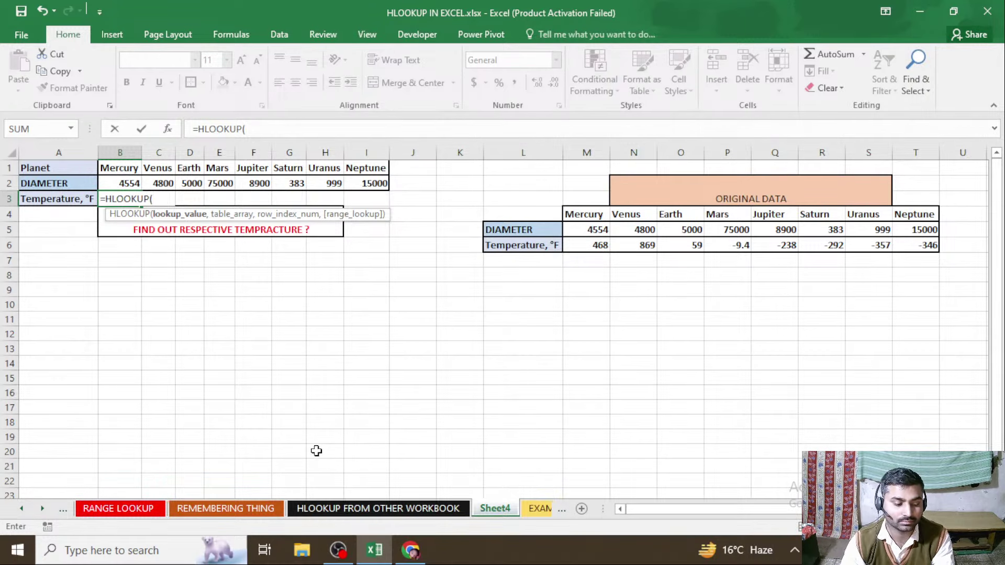
key("Escape")
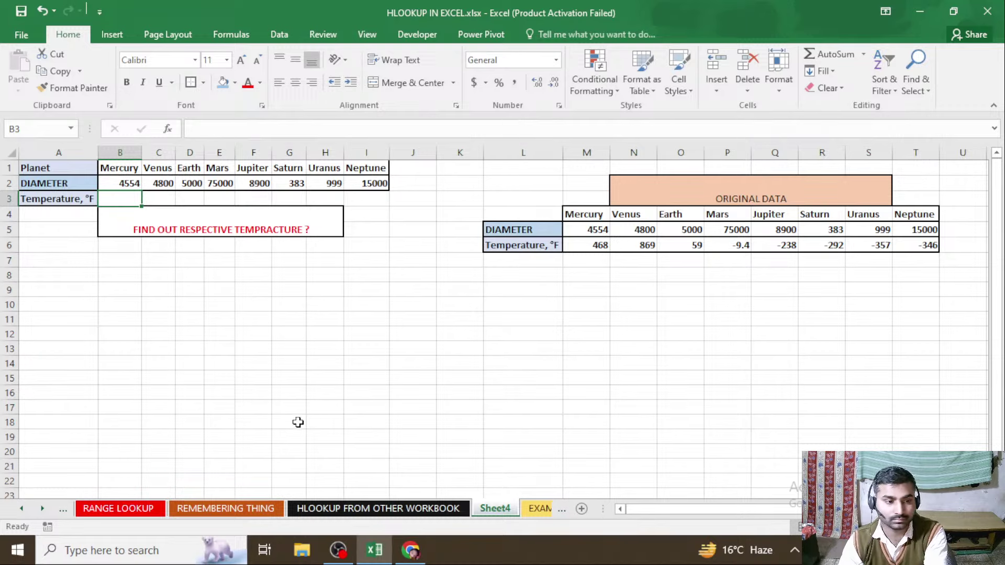
Step: On the HLOOKUP FROM OTHER WORKBOOK sheet, move the Planet row to B5:J5 above the temperatures and apply an outside border to B5:J6
left_click(416, 509)
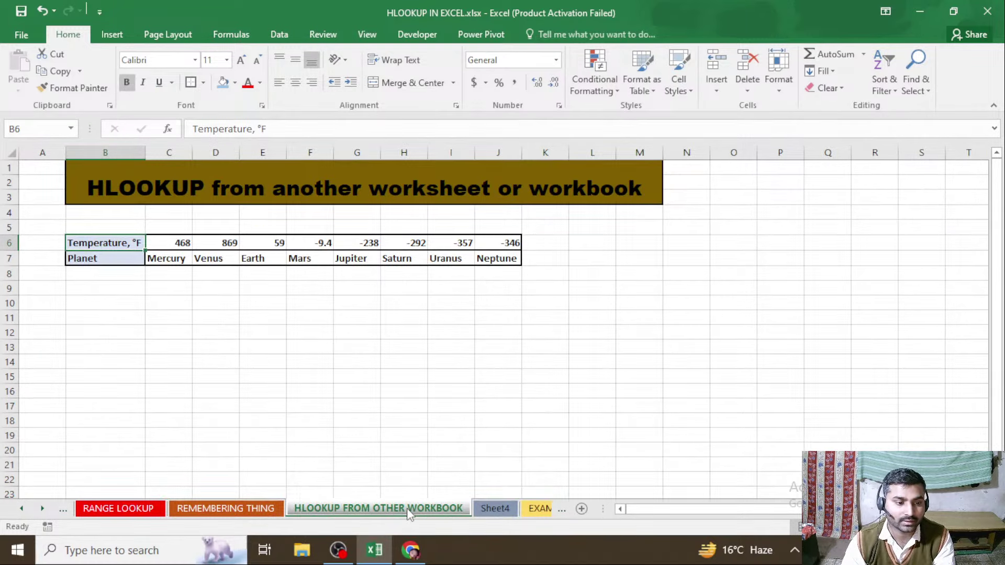
left_click(494, 509)
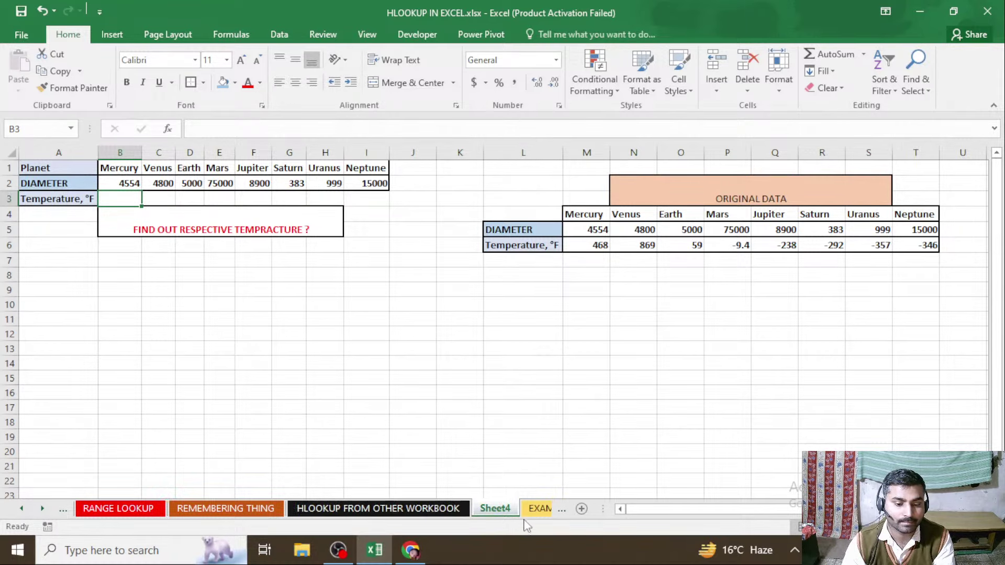
left_click(436, 509)
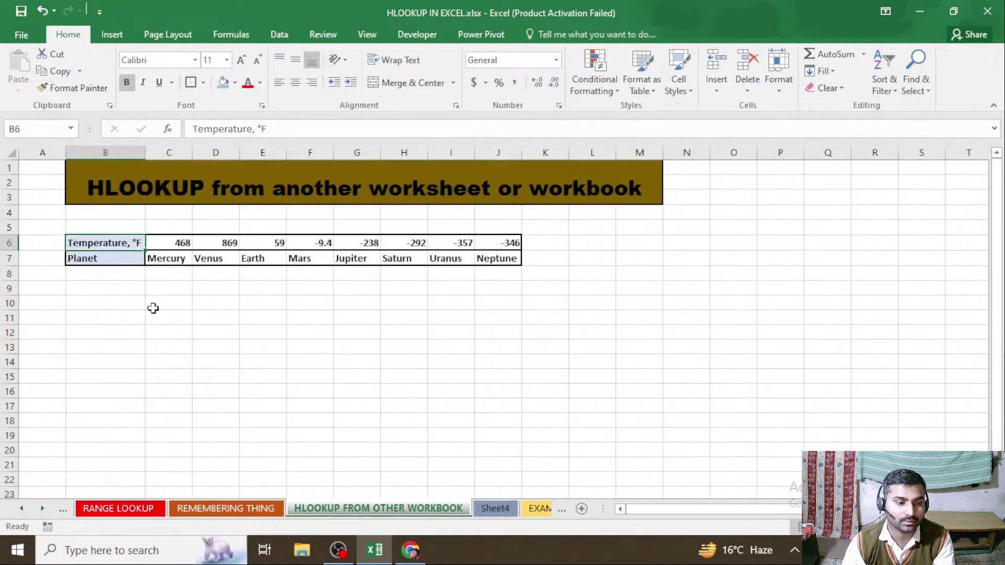
left_click_drag(99, 260, 471, 215)
left_click(291, 343)
left_click_drag(102, 228, 518, 245)
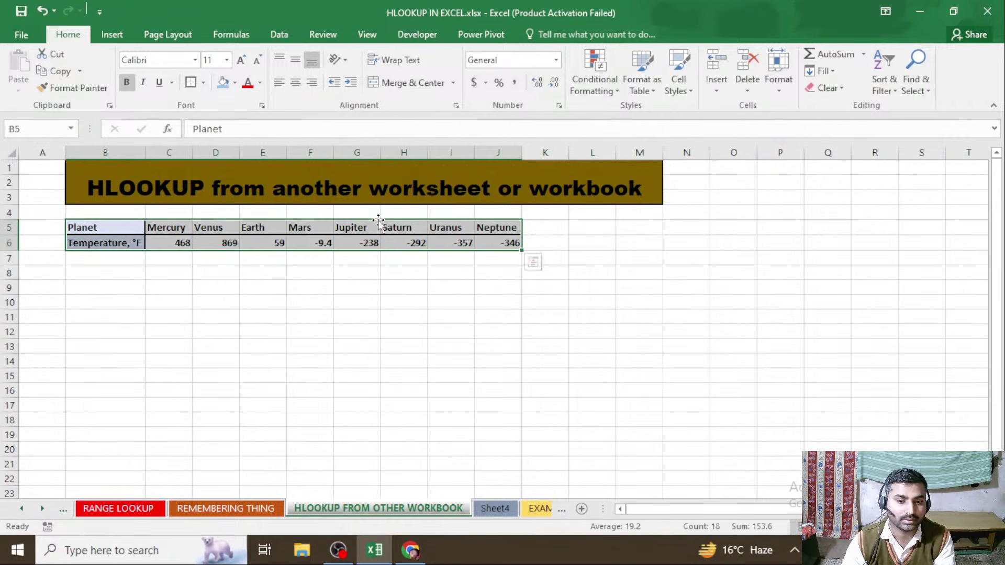
left_click(191, 82)
left_click(233, 348)
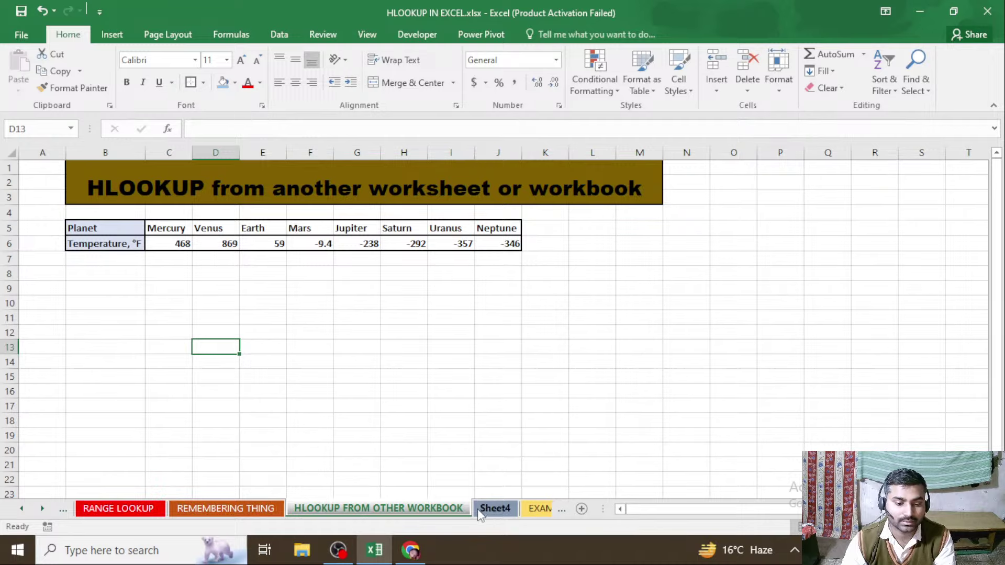
Step: Begin an HLOOKUP formula in B3 of Sheet4 with the Mercury cell B1 as its lookup value
left_click(494, 508)
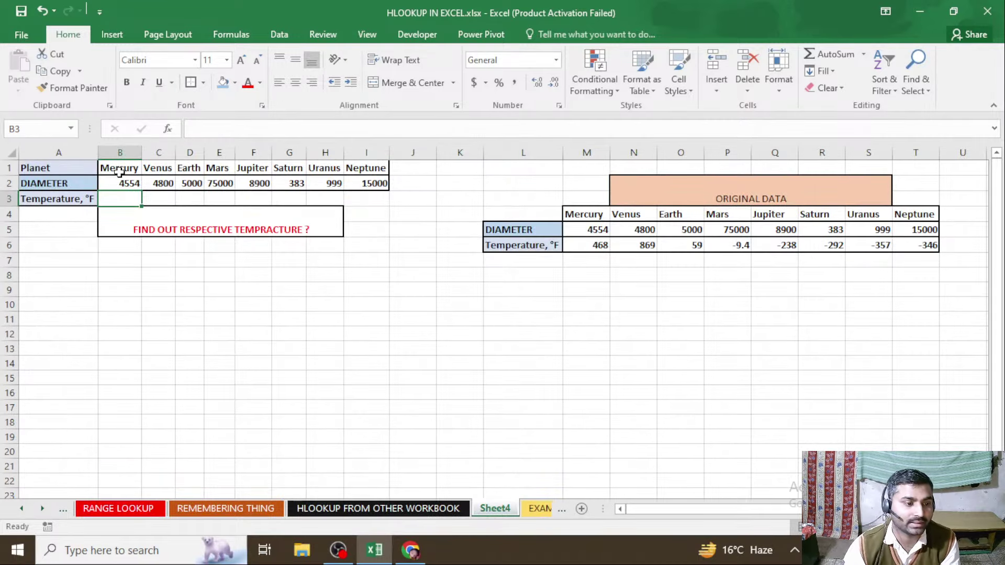
left_click(377, 508)
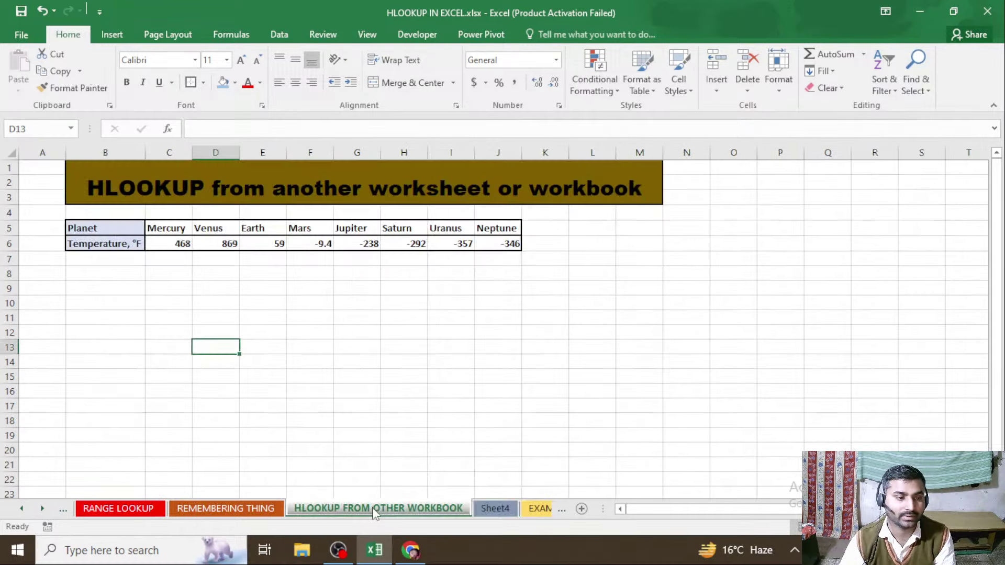
left_click(314, 420)
left_click(492, 508)
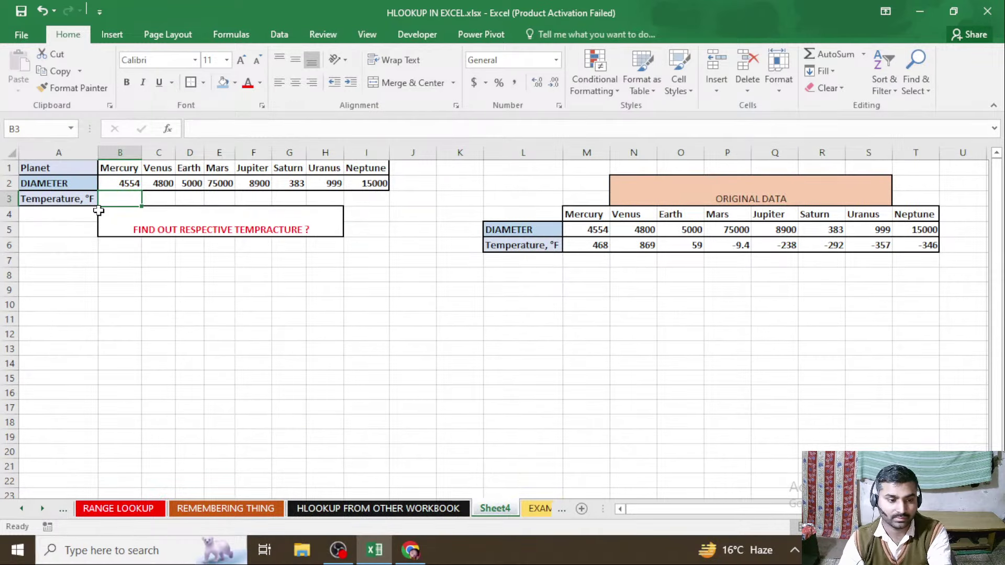
type("=HL")
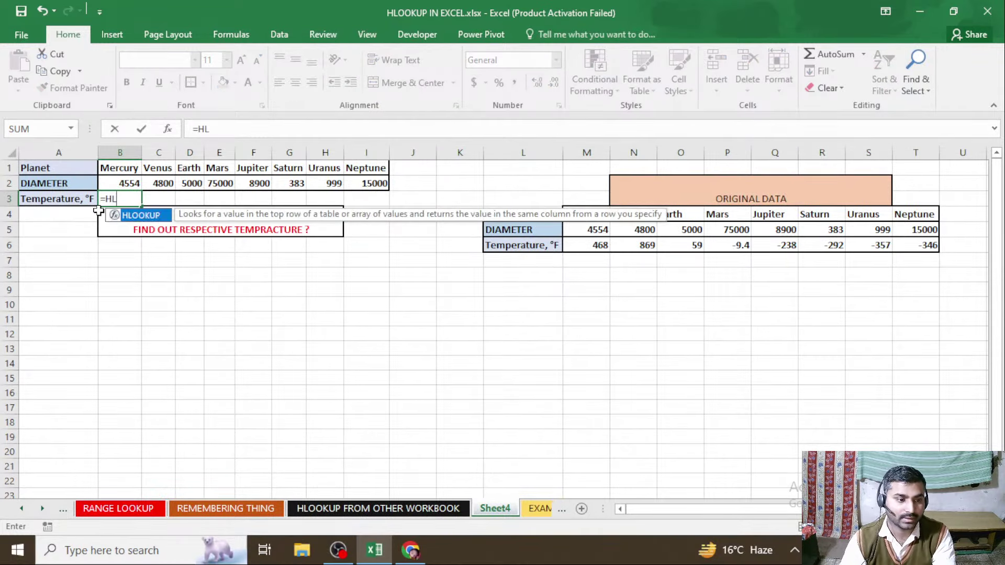
key("Tab")
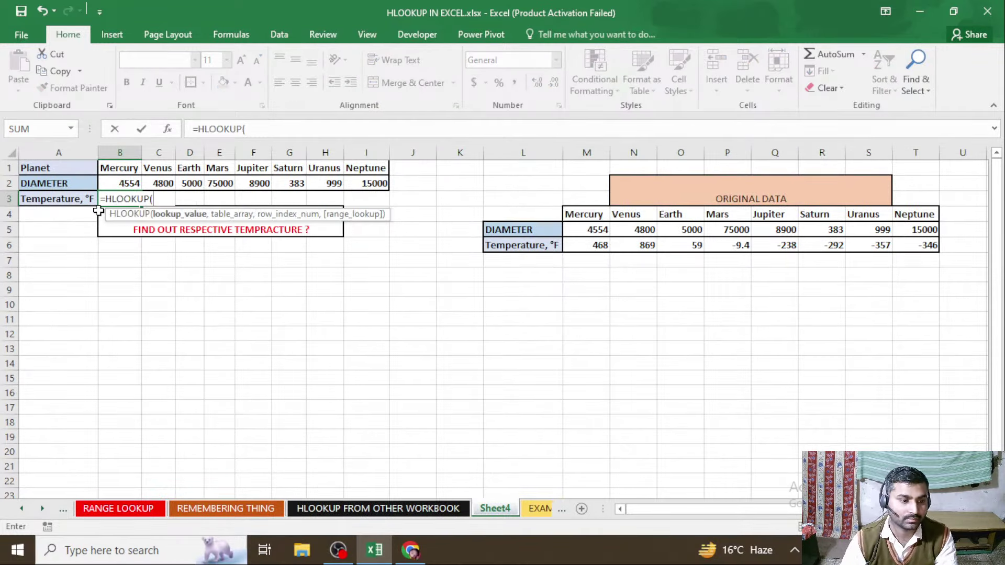
left_click(128, 169)
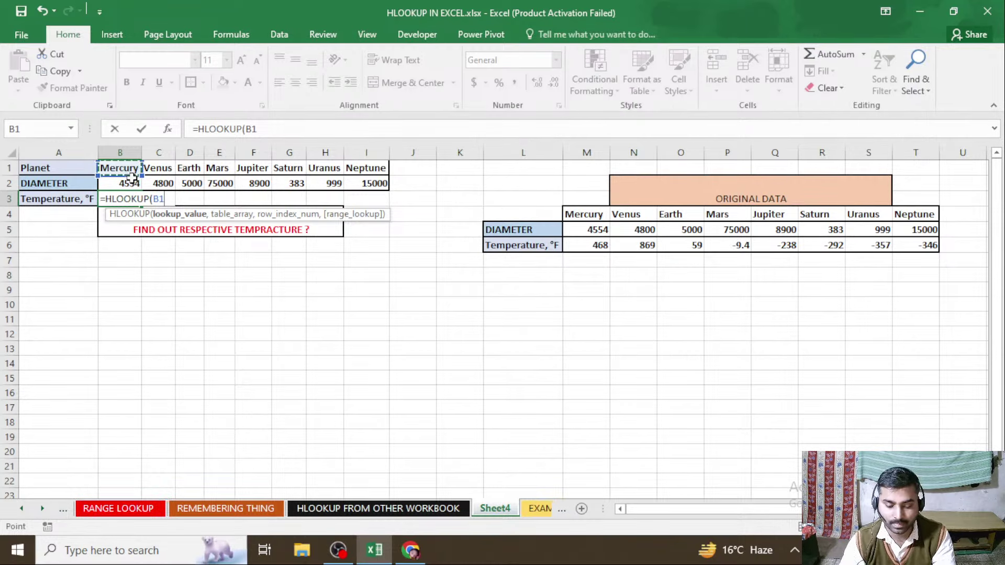
type(",")
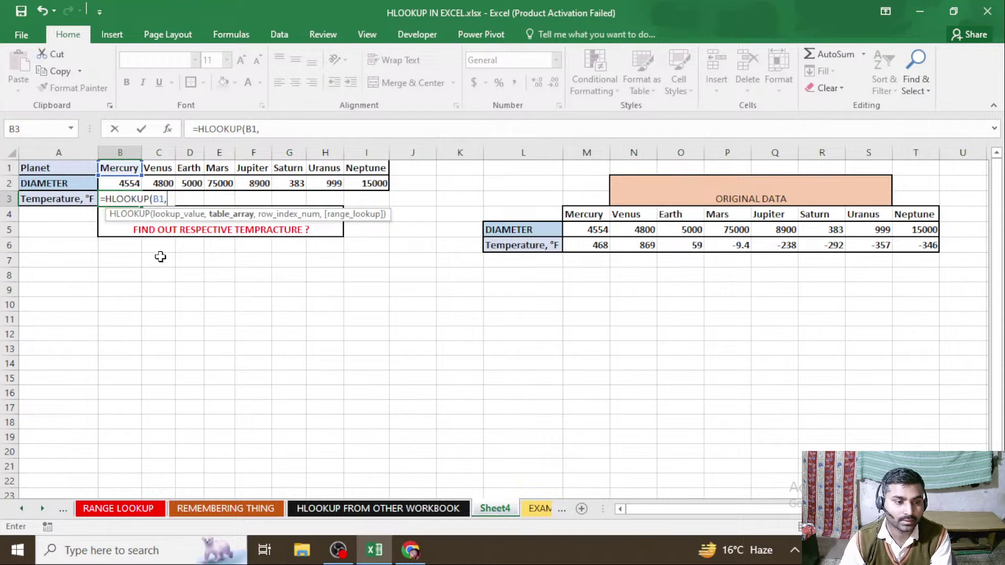
Step: Complete the B3 formula with table array 'HLOOKUP FROM OTHER WORKBOOK'!C5:J6, row index 2 and range lookup 0
left_click(387, 510)
left_click_drag(161, 228, 505, 251)
type(",")
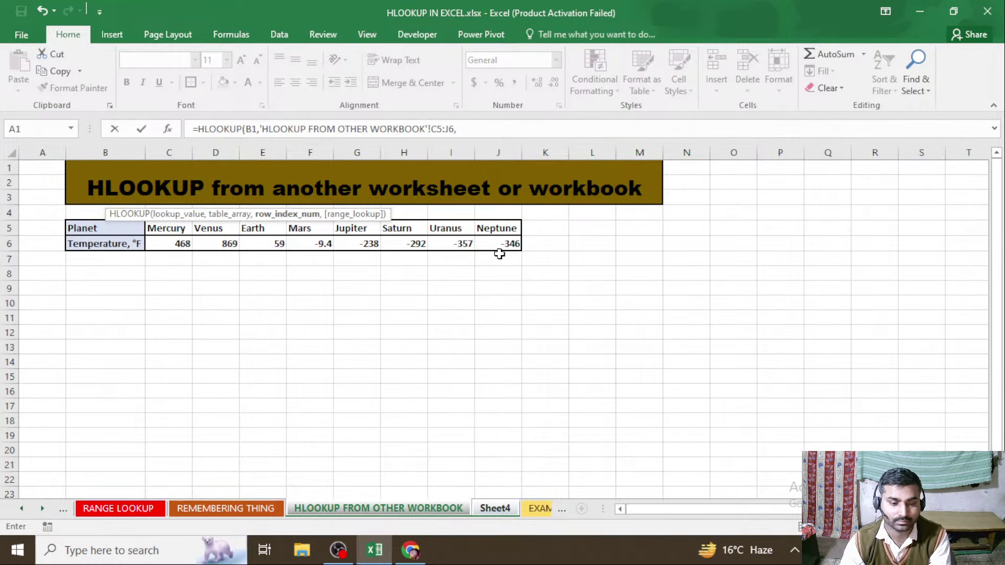
type("2")
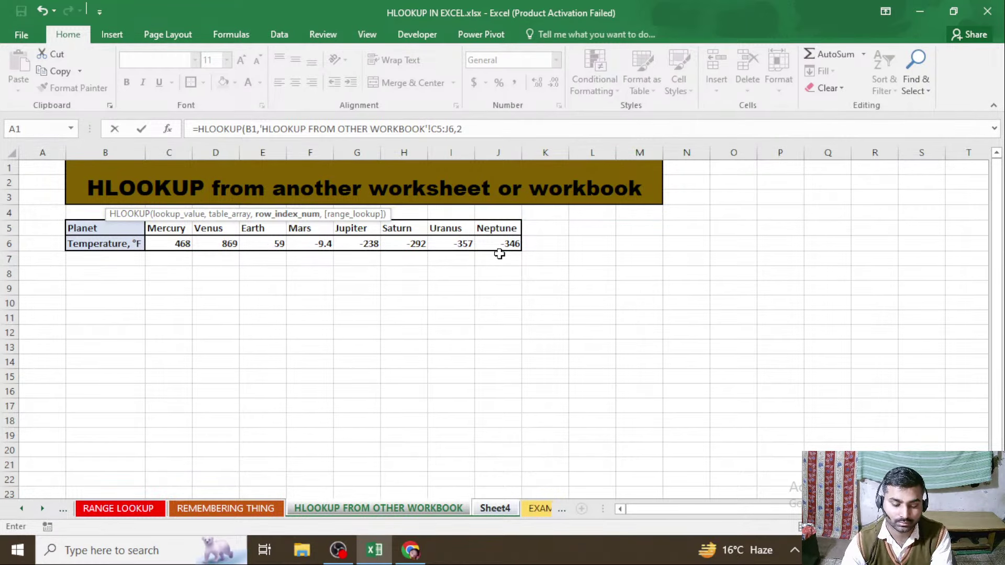
type(",0")
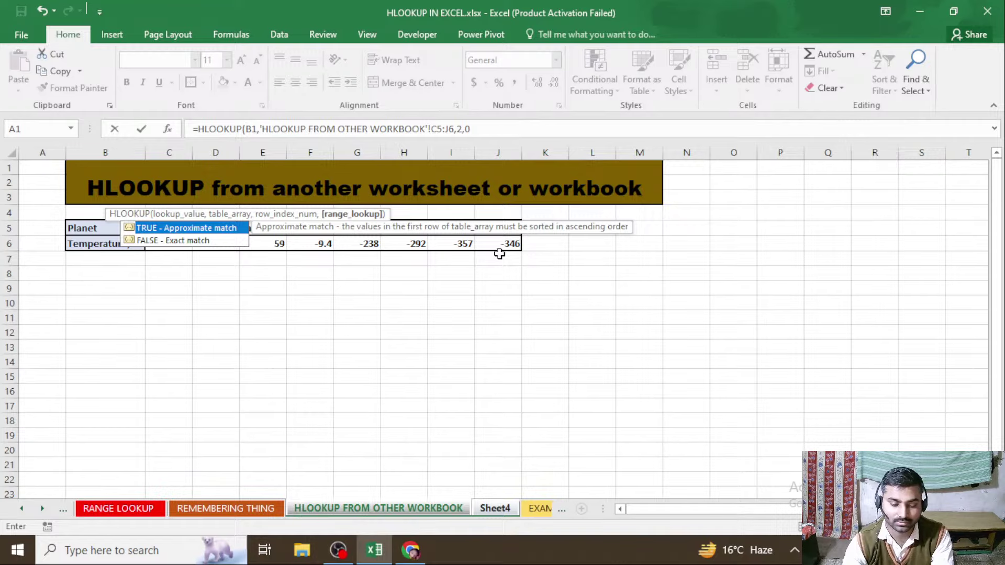
type(")")
key("Return")
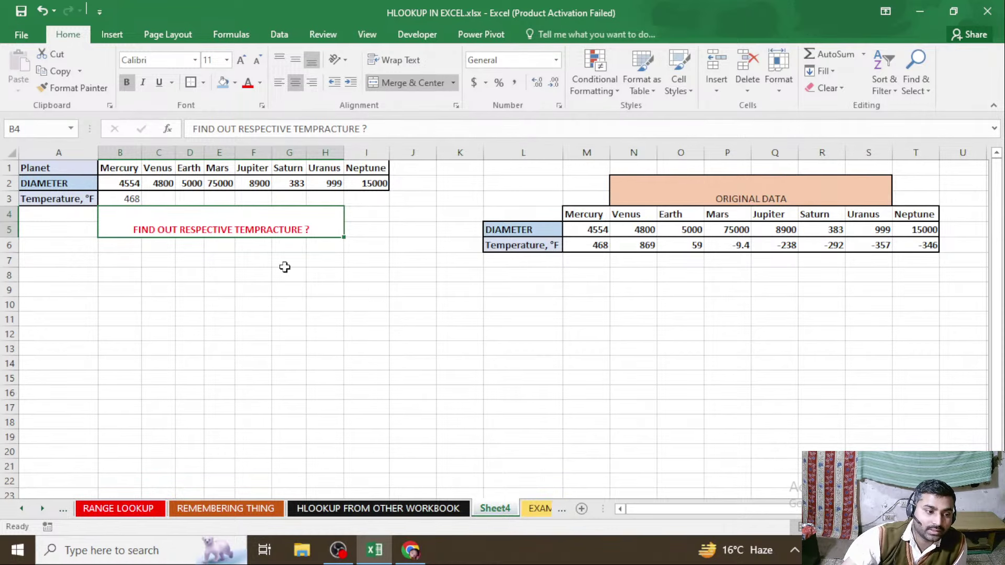
Step: Apply outside borders to B3, C3 and the range D3:I3 in the temperature row of Sheet4
left_click(128, 199)
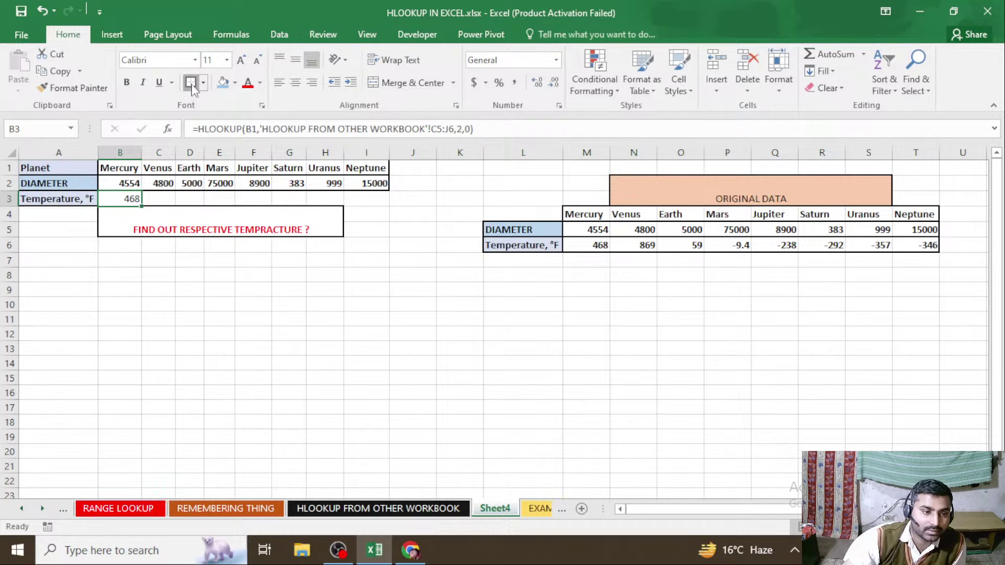
left_click(158, 226)
left_click(133, 200)
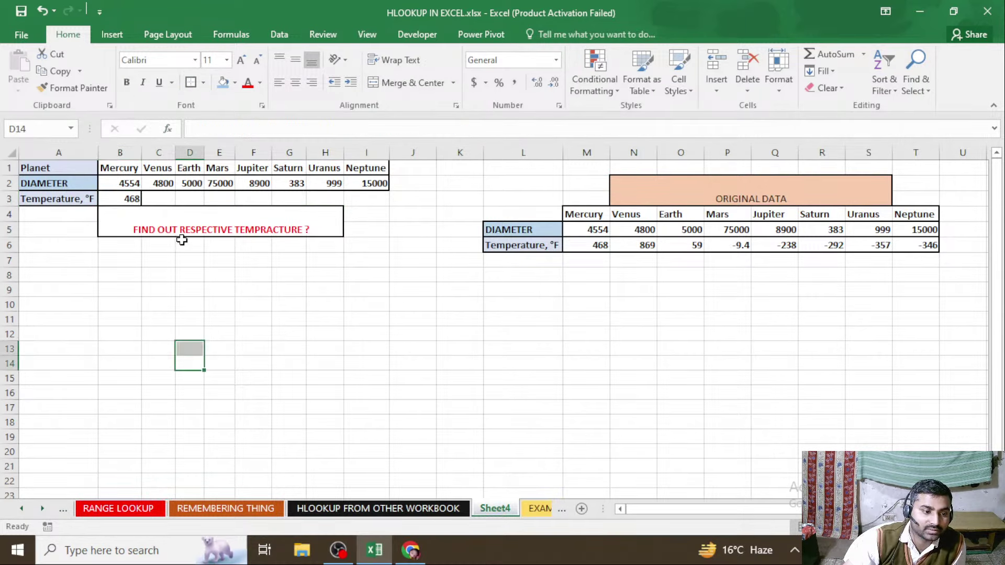
left_click(151, 198)
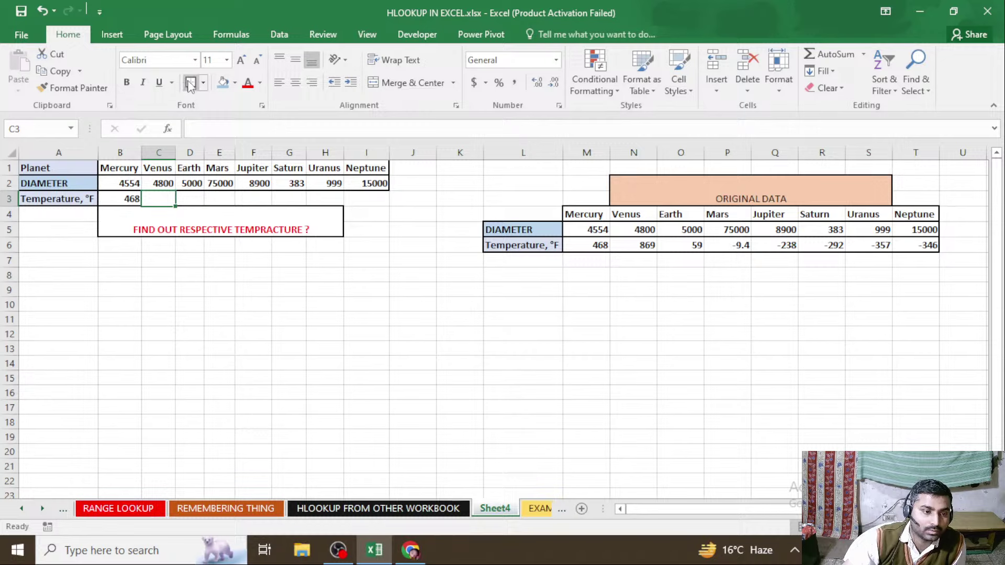
left_click(196, 194)
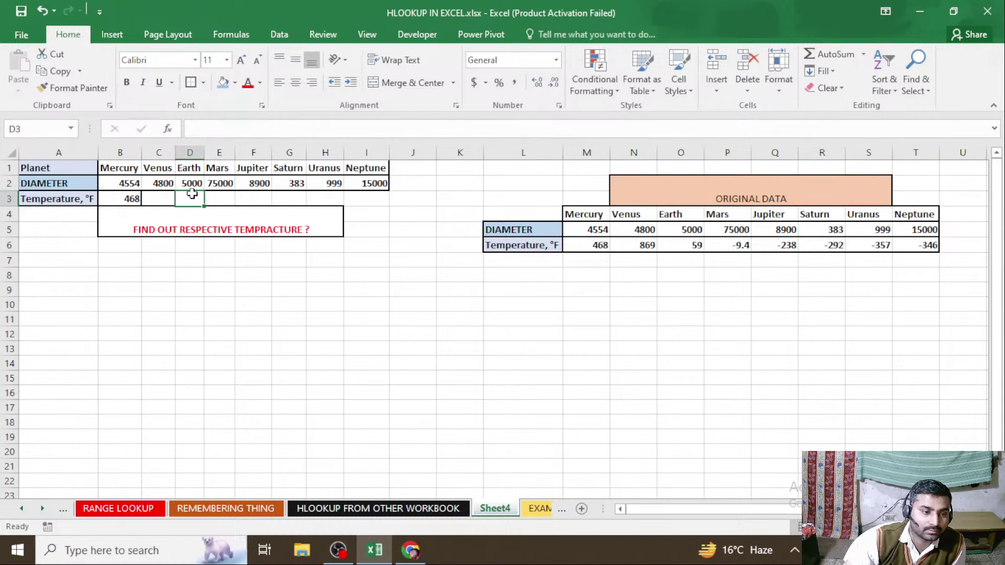
left_click_drag(186, 201, 361, 201)
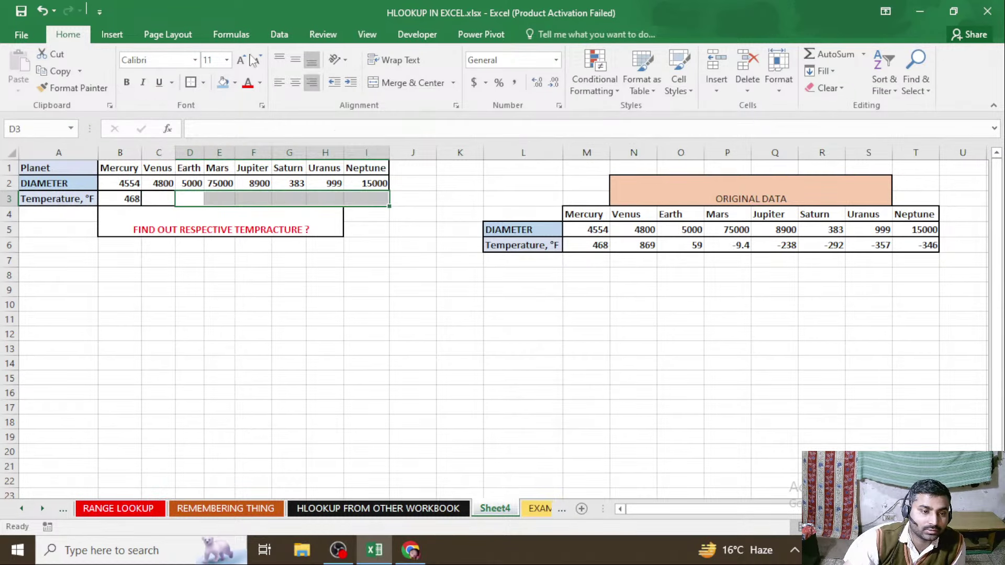
left_click(191, 84)
left_click(287, 333)
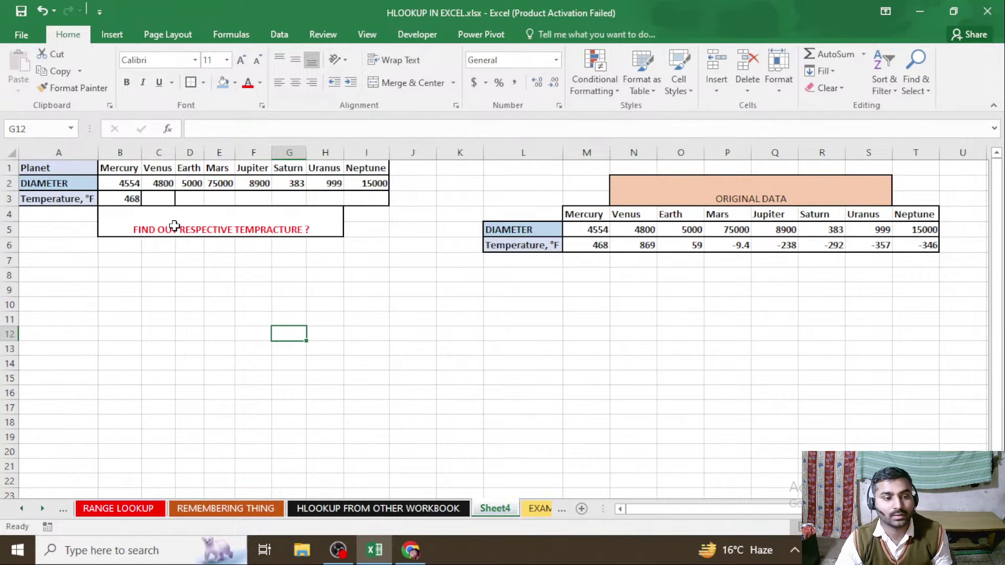
Step: Begin an HLOOKUP formula in C3 of Sheet4 with the Venus cell C1 as its lookup value
left_click(161, 201)
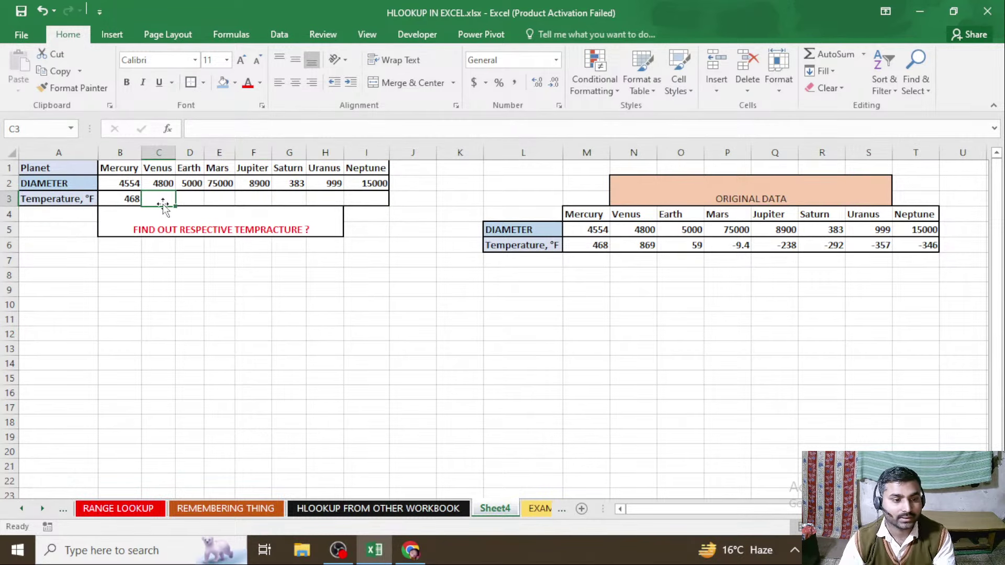
type("=")
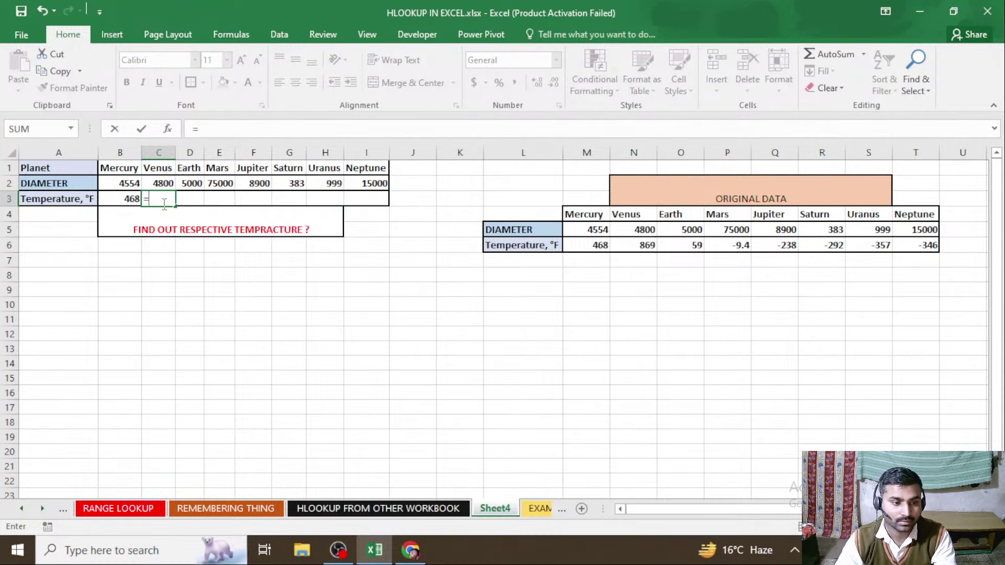
type("HL")
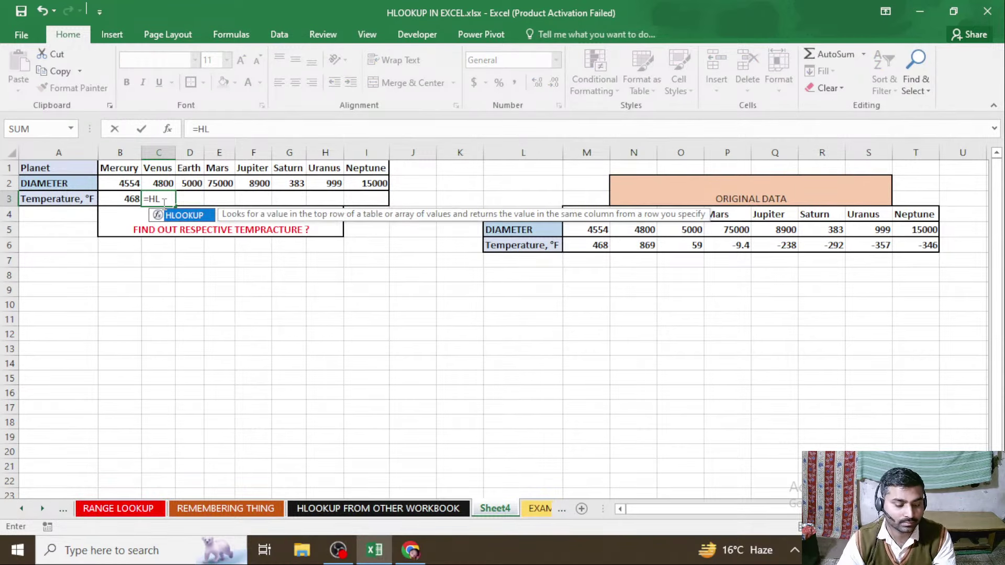
key("Tab")
left_click(158, 168)
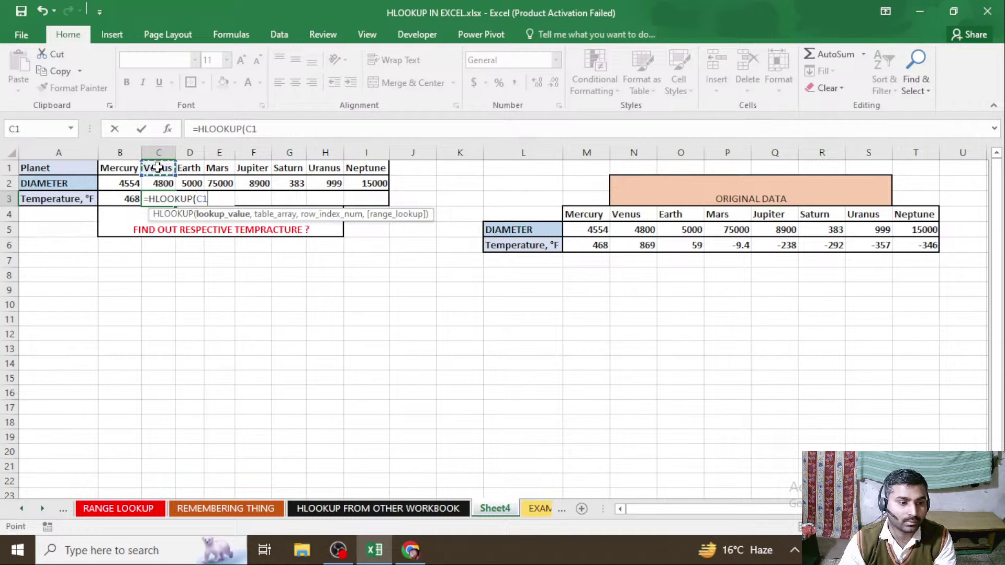
type(",")
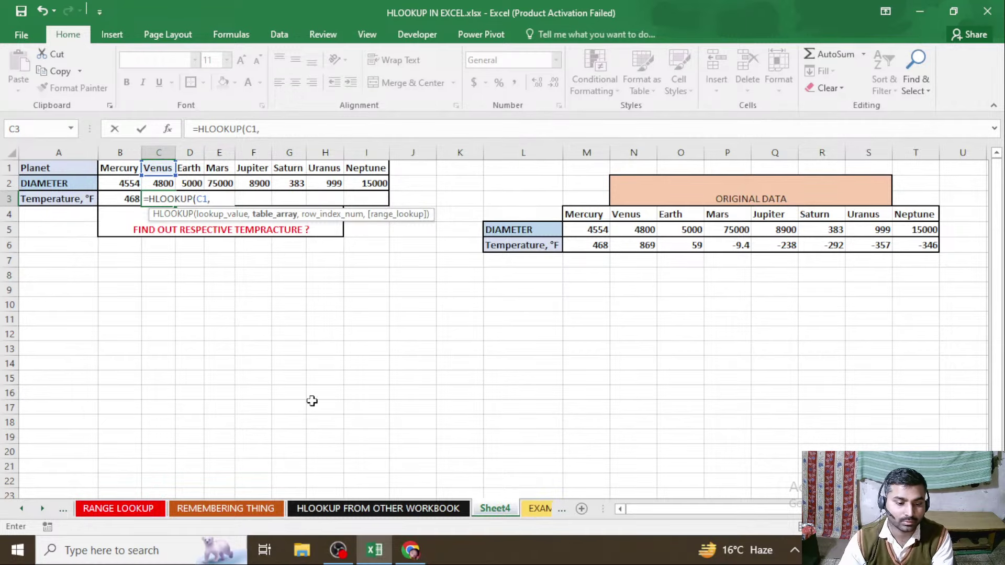
Step: Complete the C3 formula with table array 'HLOOKUP FROM OTHER WORKBOOK'!C5:J6, row index 2 and range lookup 0, and make C3 bold
left_click(393, 508)
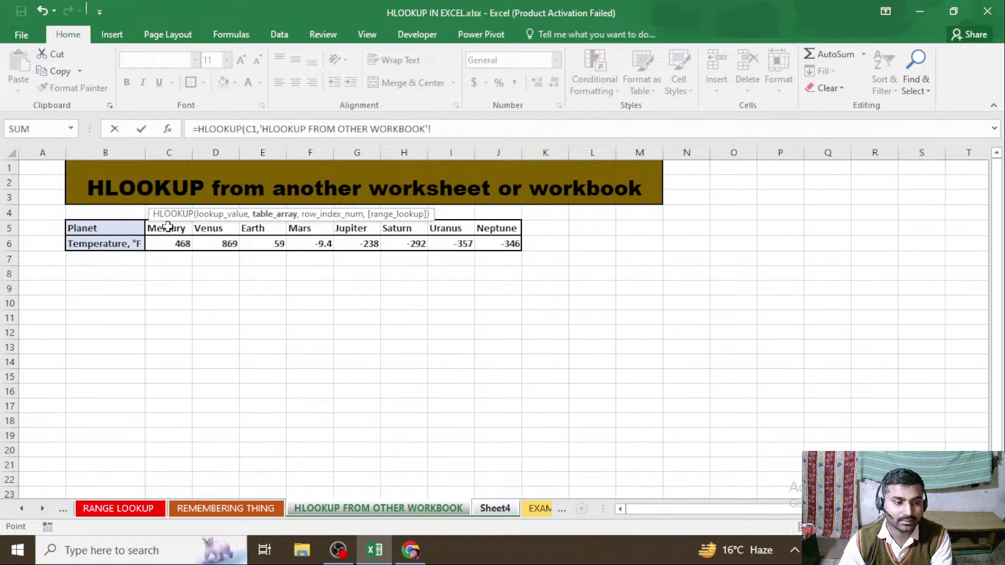
left_click_drag(167, 226, 492, 249)
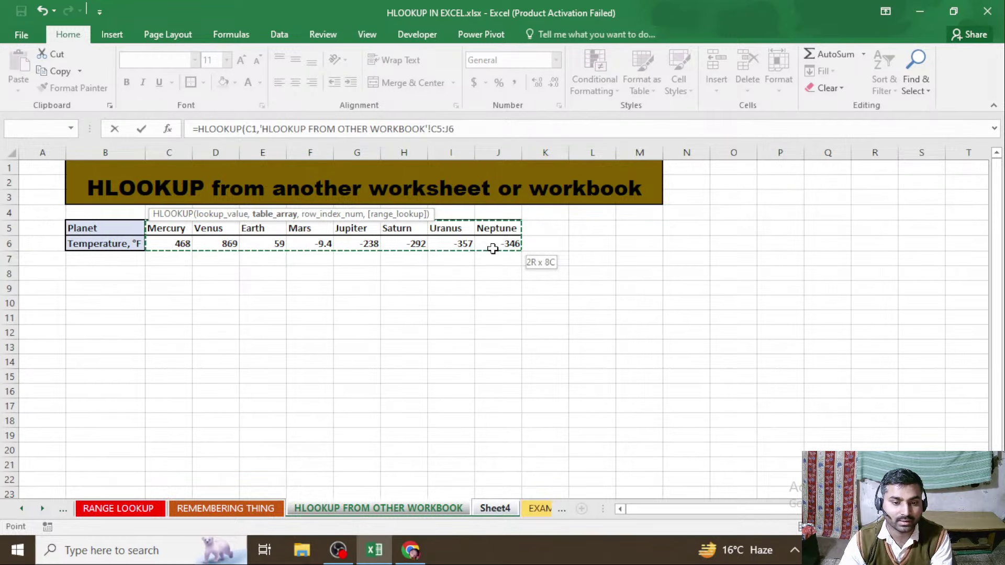
type(",")
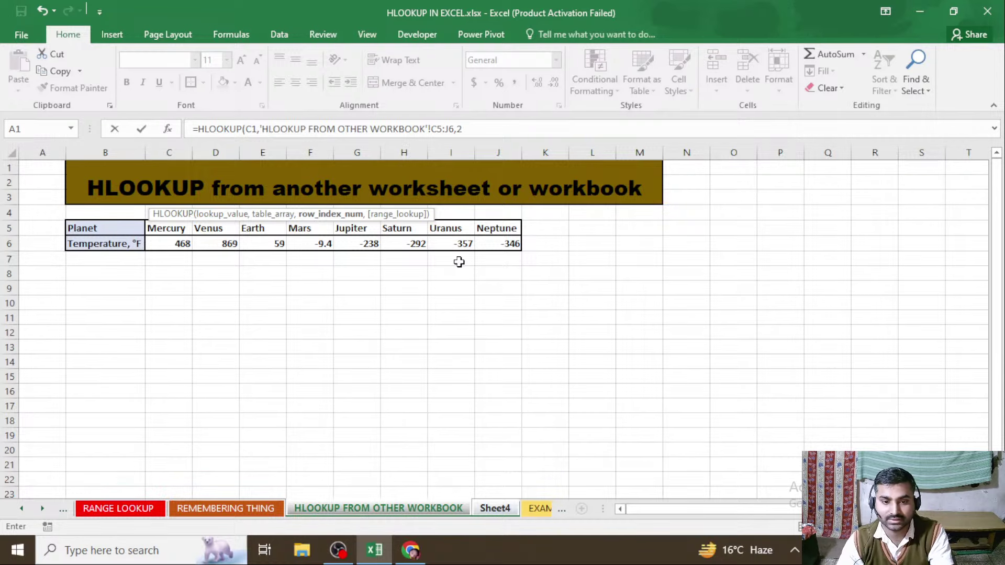
type("2,0")
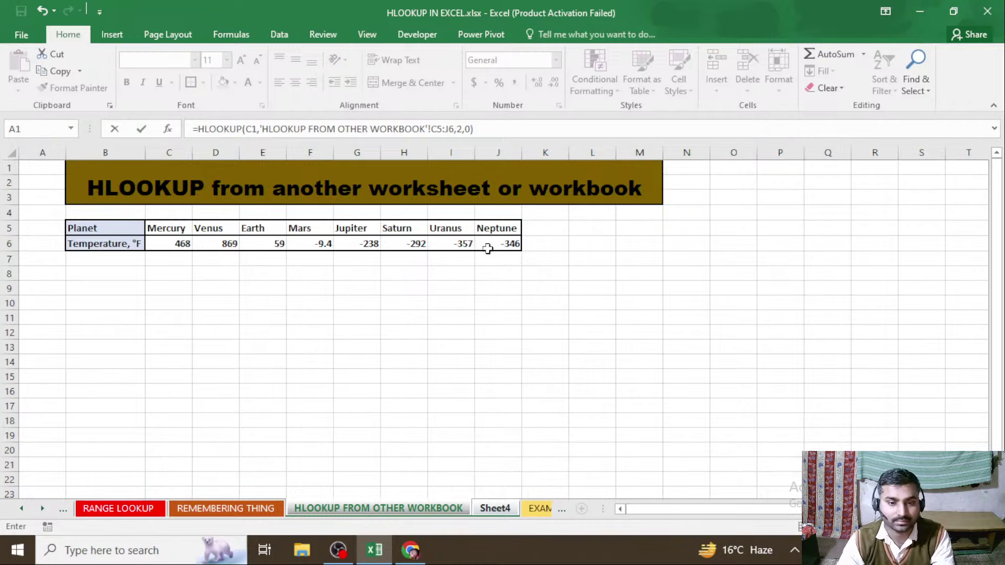
key("Return")
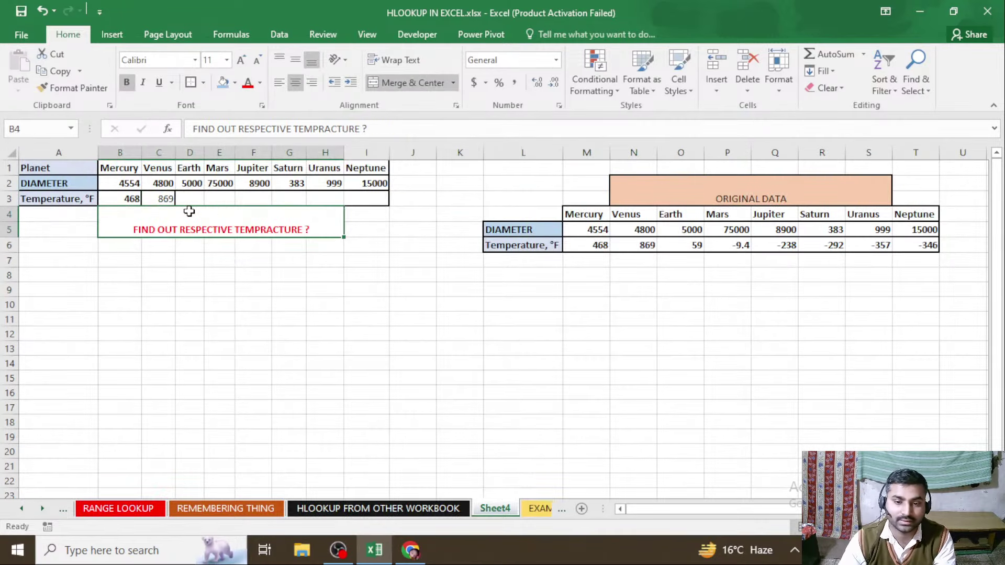
left_click(159, 199)
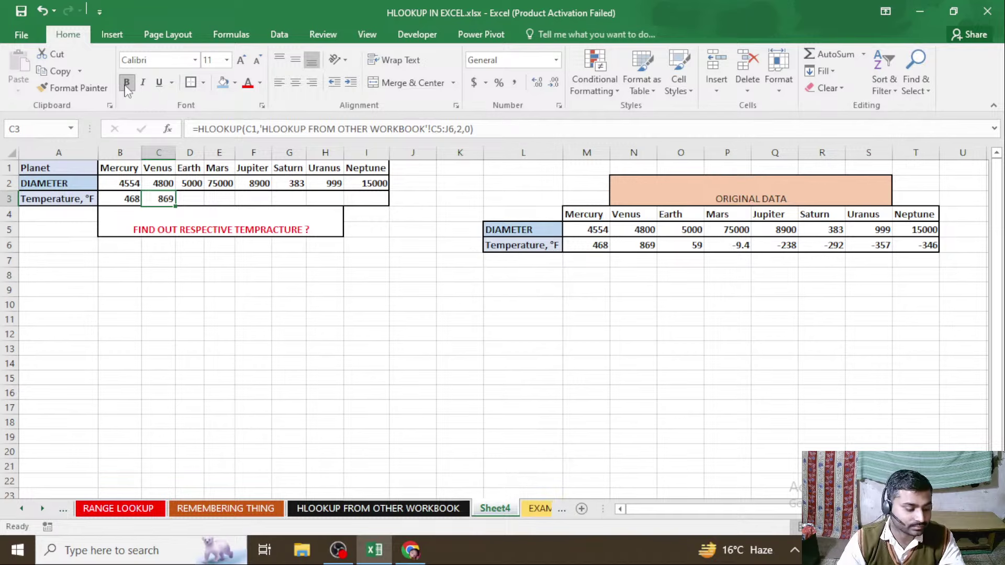
Step: Begin an HLOOKUP formula in D3 of Sheet4 with the Mars cell E1 as its lookup value
left_click(189, 198)
type("=")
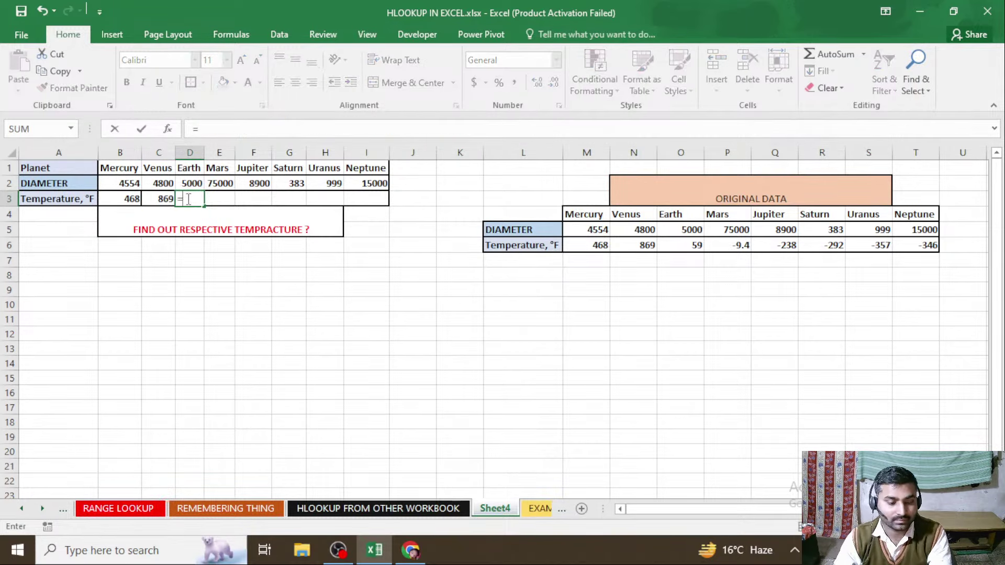
type("HL")
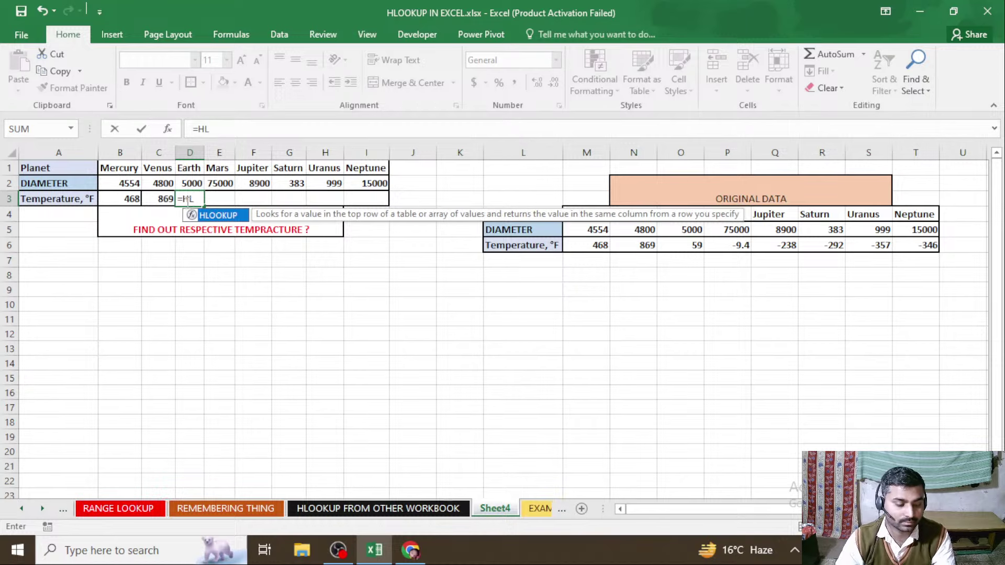
key("Tab")
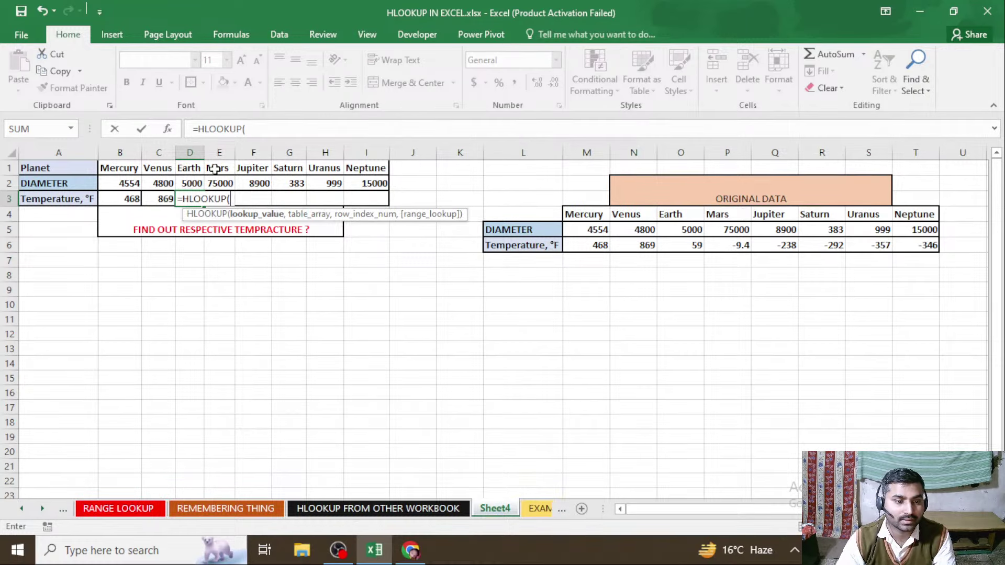
left_click(215, 168)
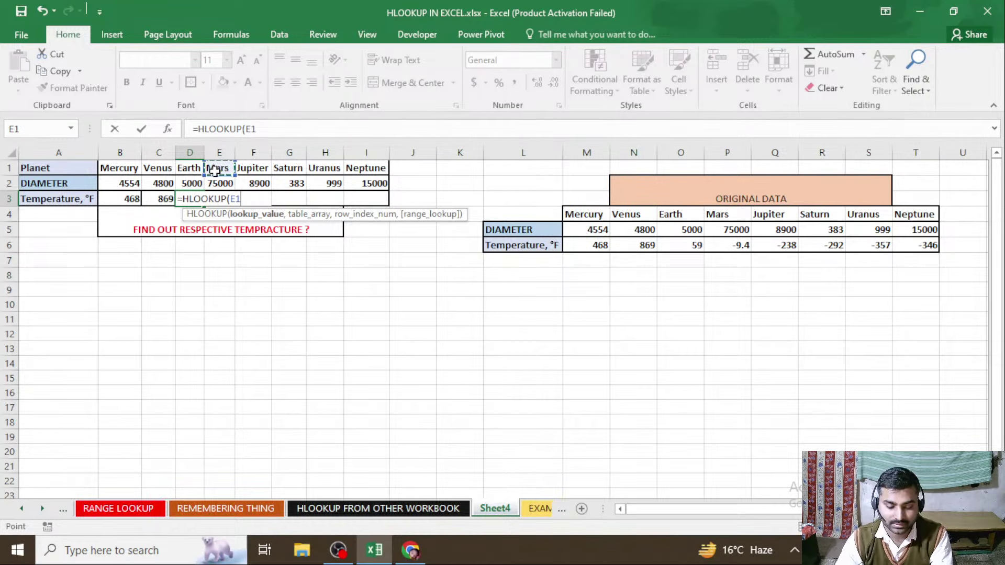
type(",")
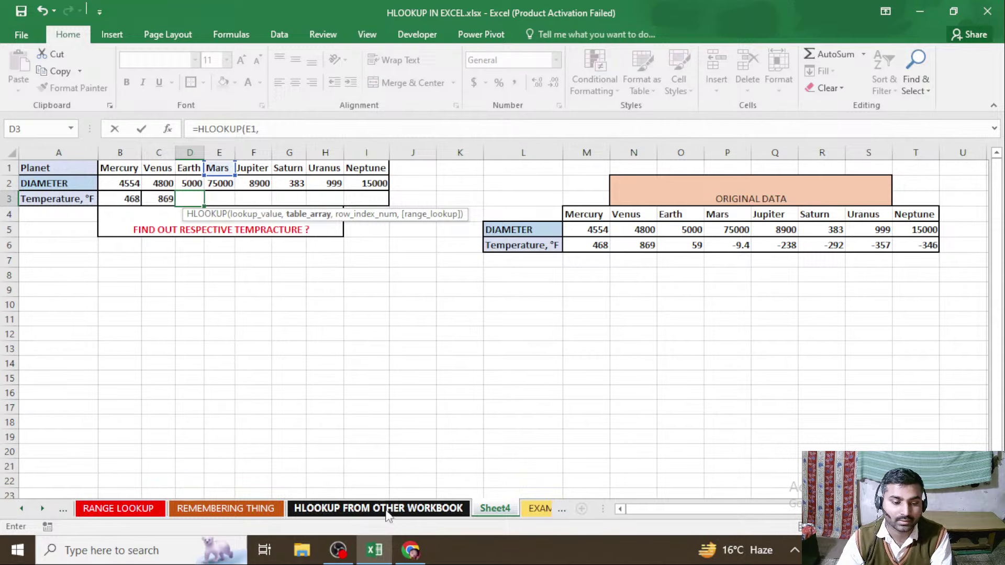
Step: Complete the D3 formula with table array 'HLOOKUP FROM OTHER WORKBOOK'!C5:J6, row index 2 and range lookup 0
left_click(376, 505)
left_click_drag(178, 229, 502, 248)
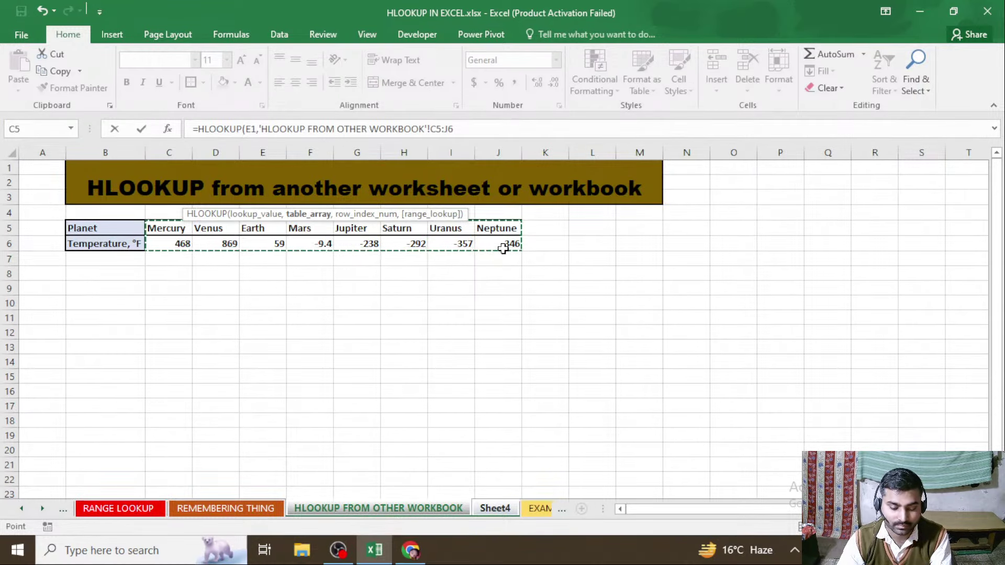
type(",")
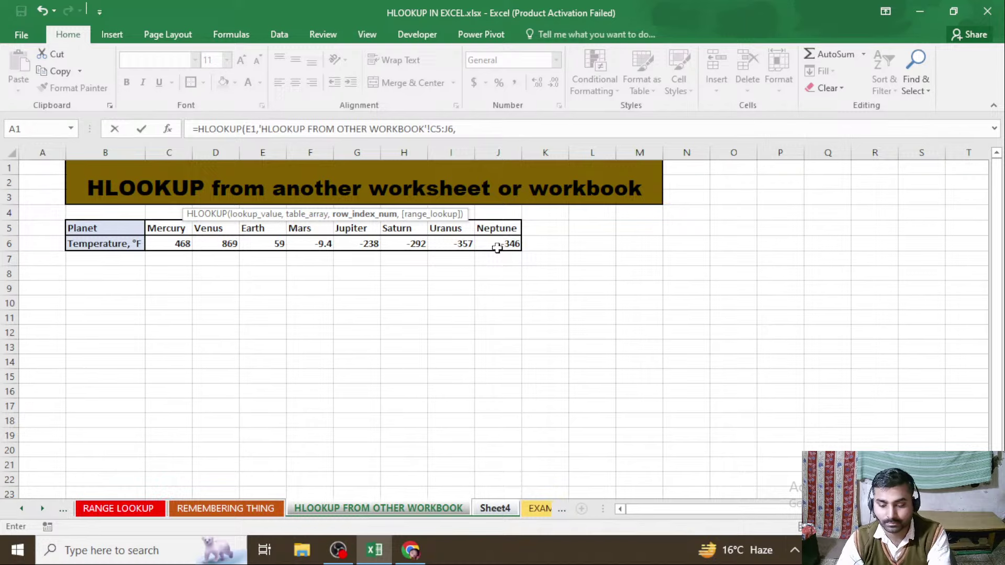
type("2")
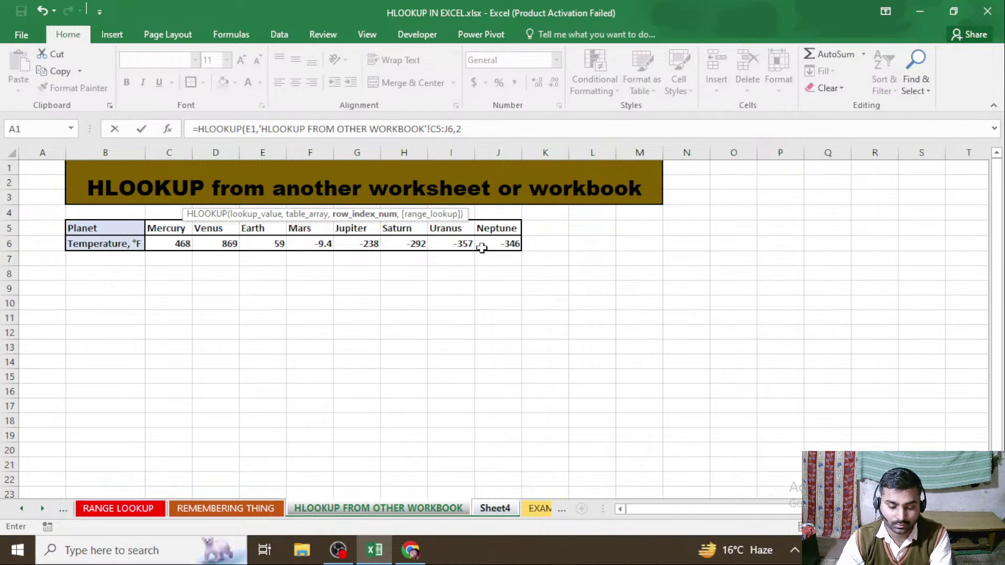
type(",0")
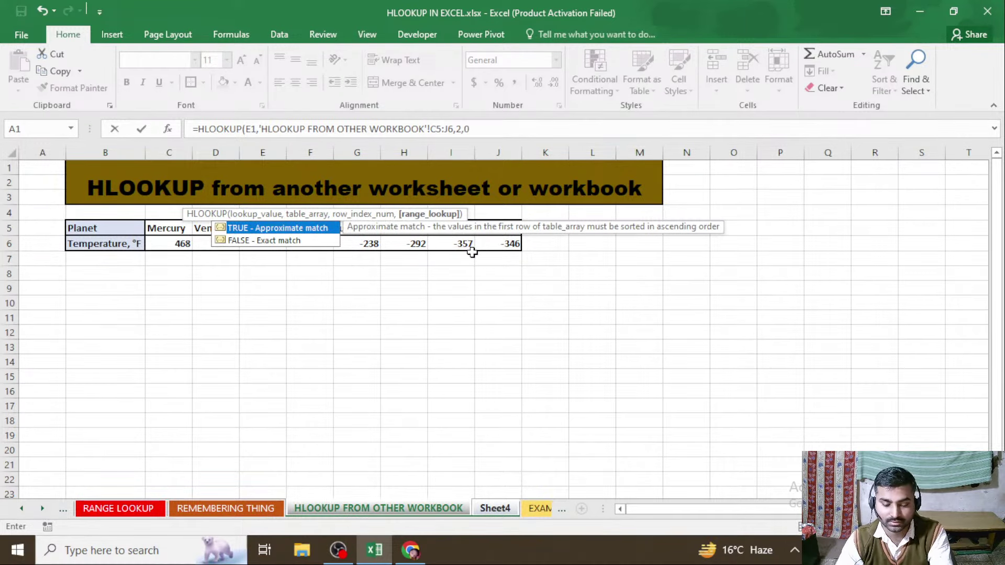
type(")")
key("Return")
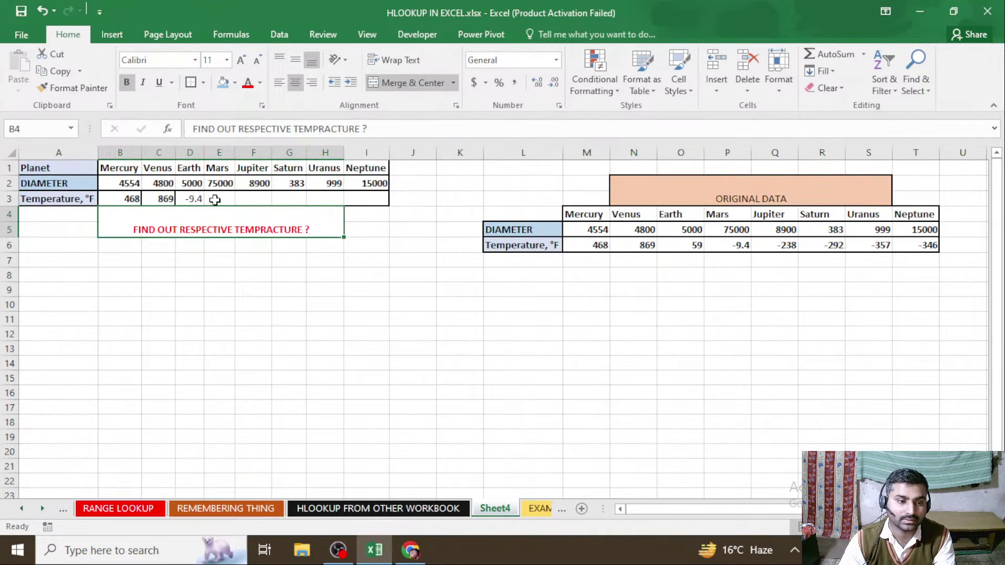
Step: Check the D3 formula against the source sheet and change its lookup value to the Earth cell D1
left_click(187, 199)
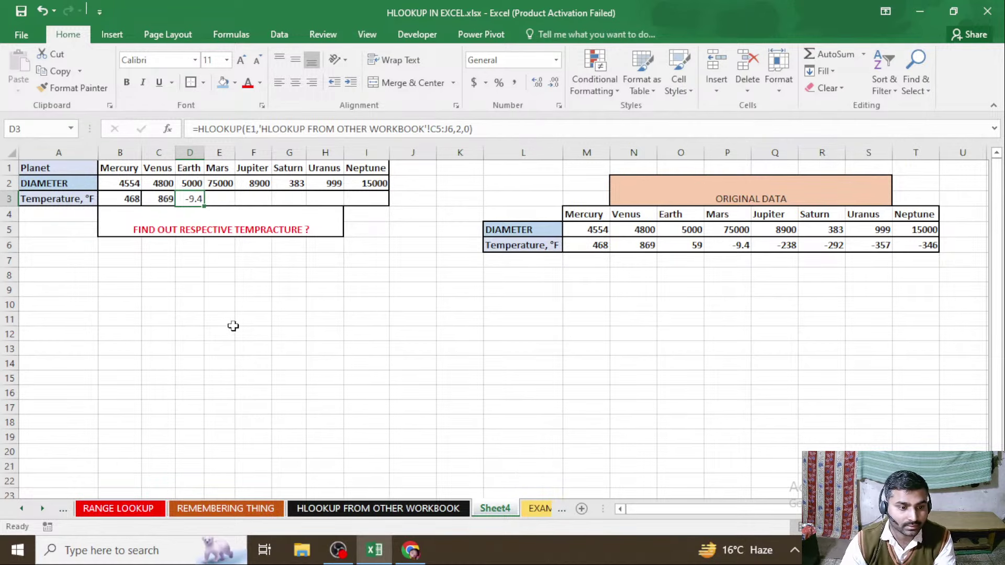
left_click(412, 508)
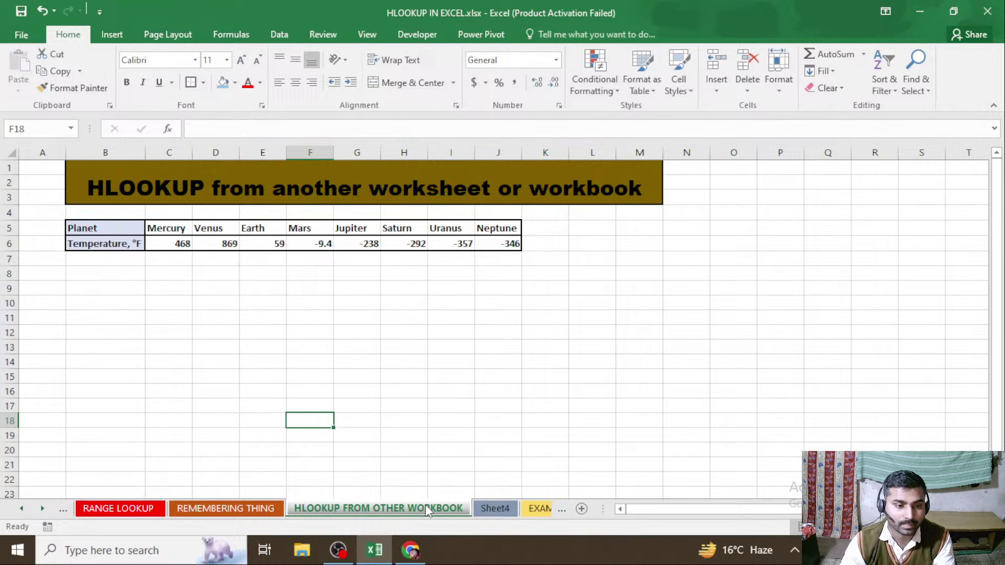
left_click(494, 508)
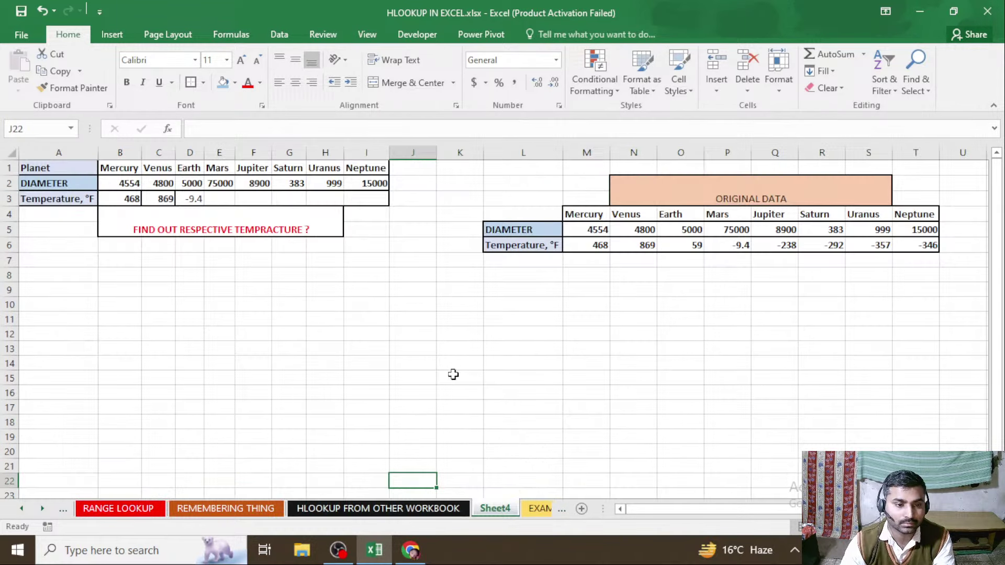
left_click(197, 198)
double_click(203, 201)
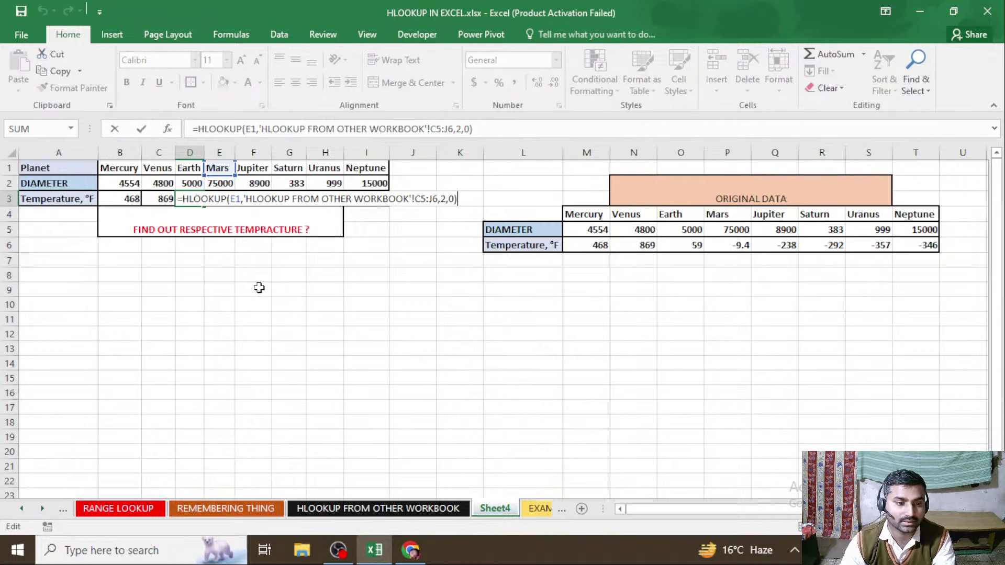
left_click(233, 198)
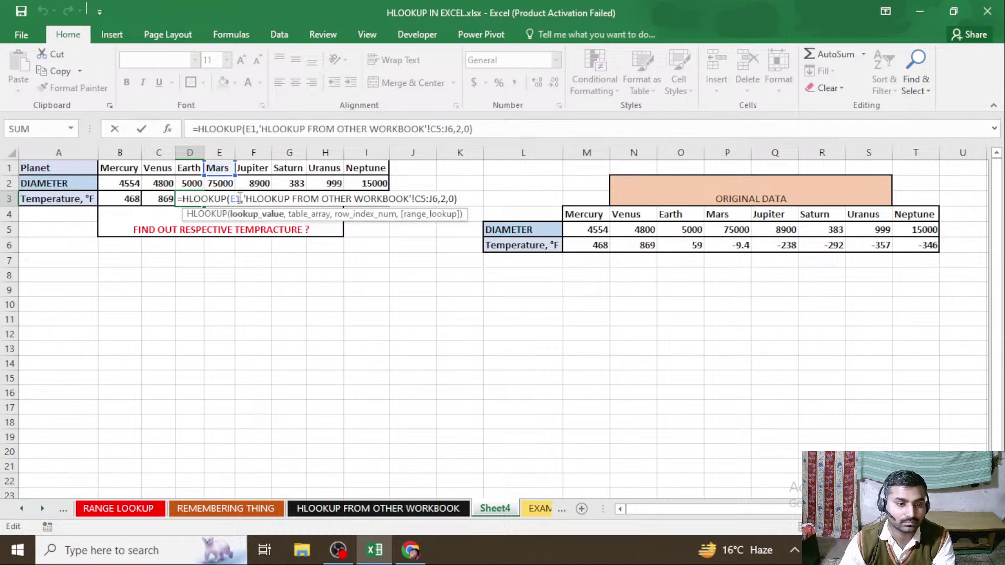
key("BackSpace")
key("BackSpace")
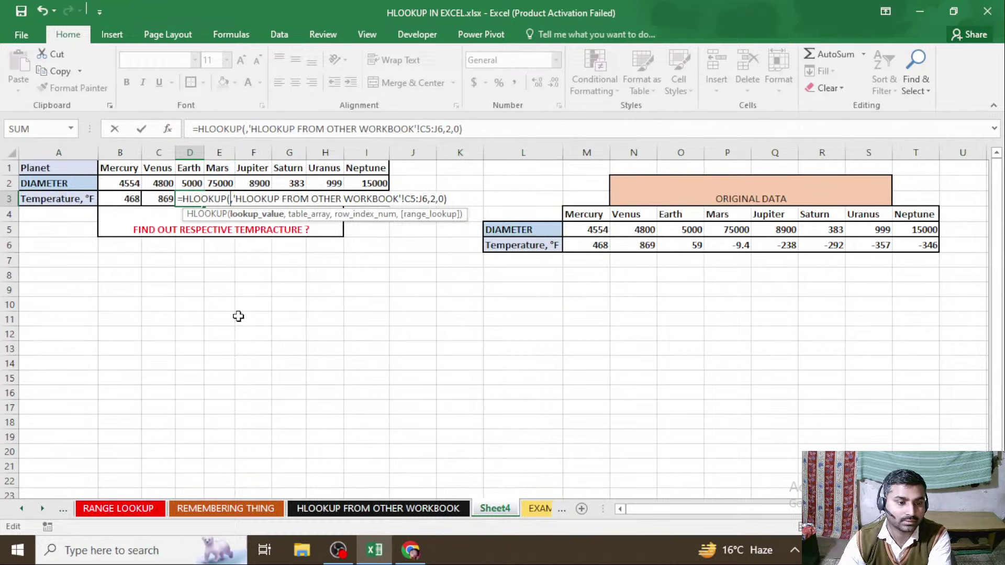
left_click(195, 168)
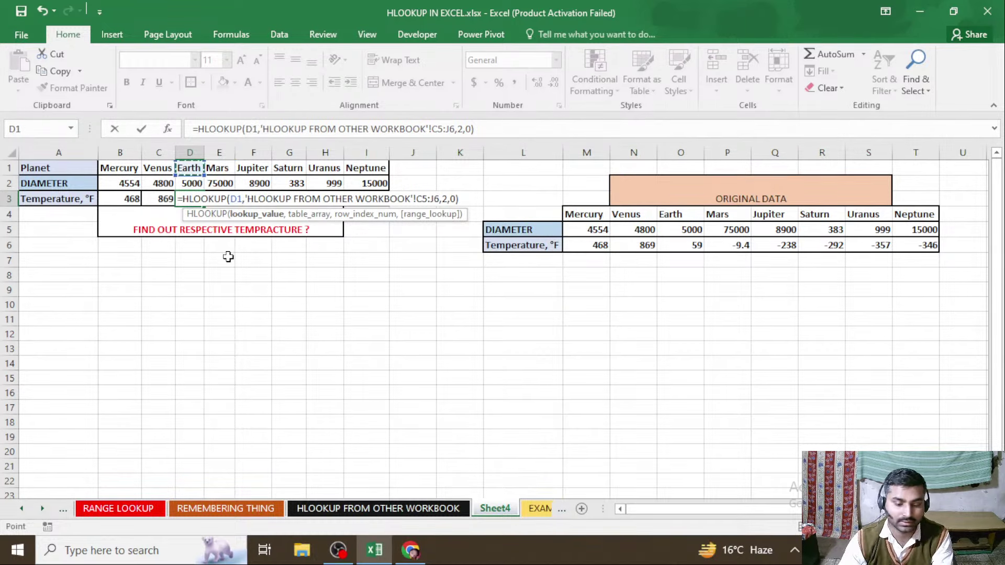
key("Return")
Step: Begin an HLOOKUP formula in E3 of Sheet4 with the Mars cell E1 as its lookup value
left_click(222, 201)
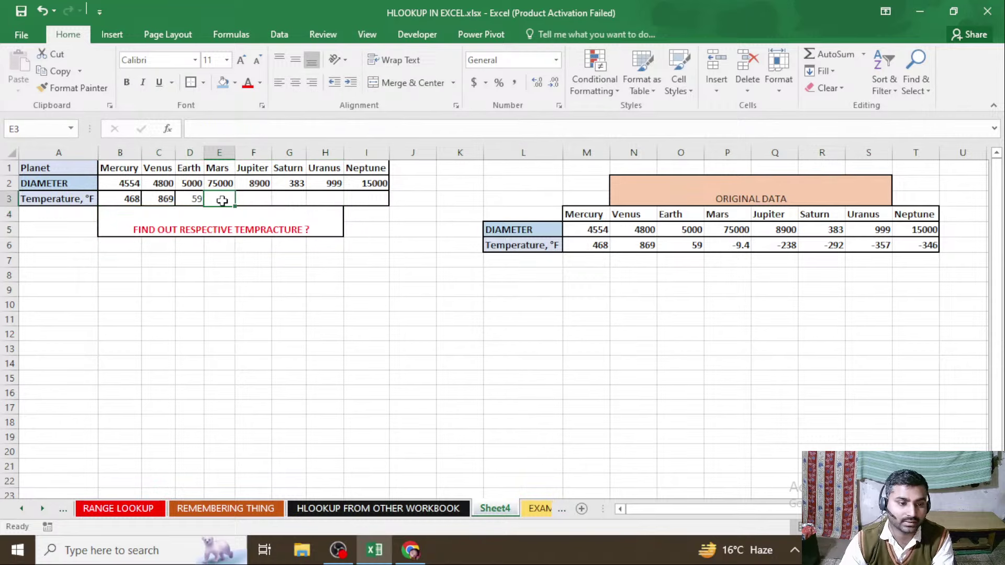
type("=")
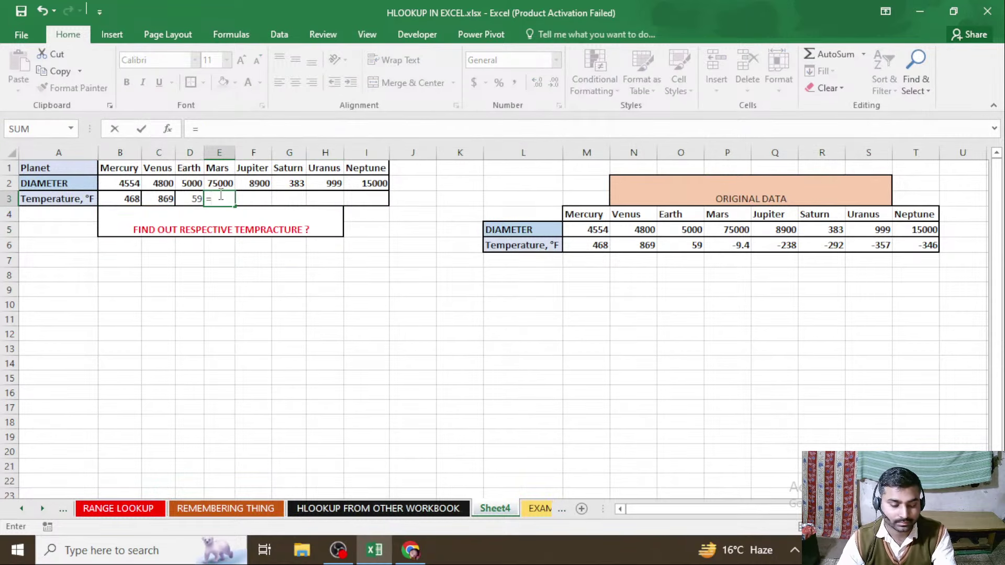
type("hl")
key("Tab")
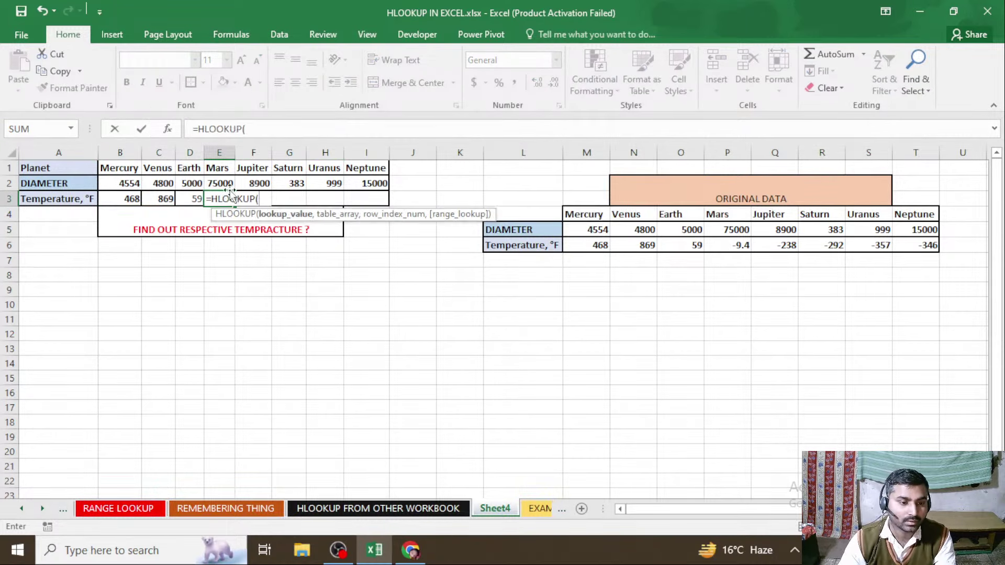
left_click(218, 168)
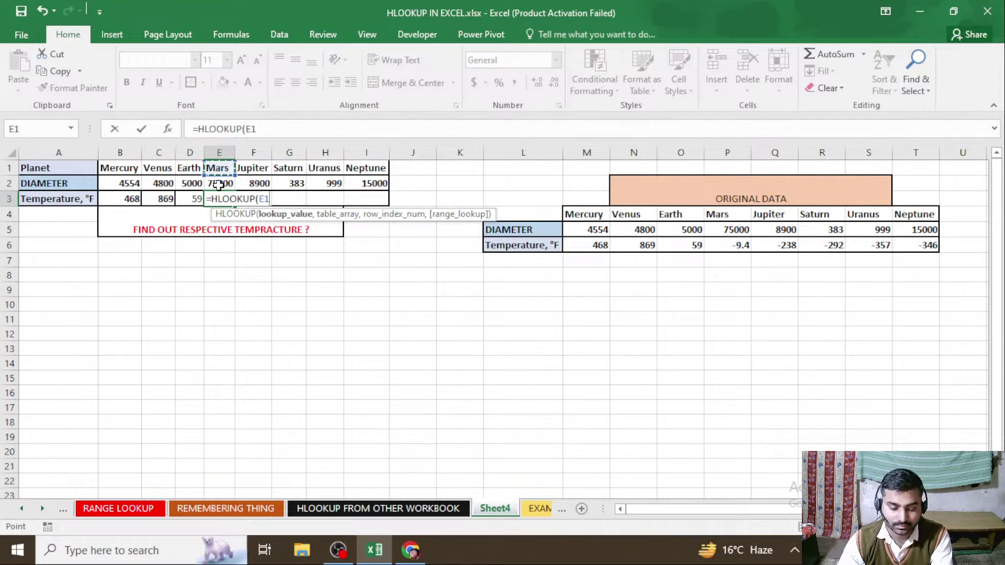
type(",")
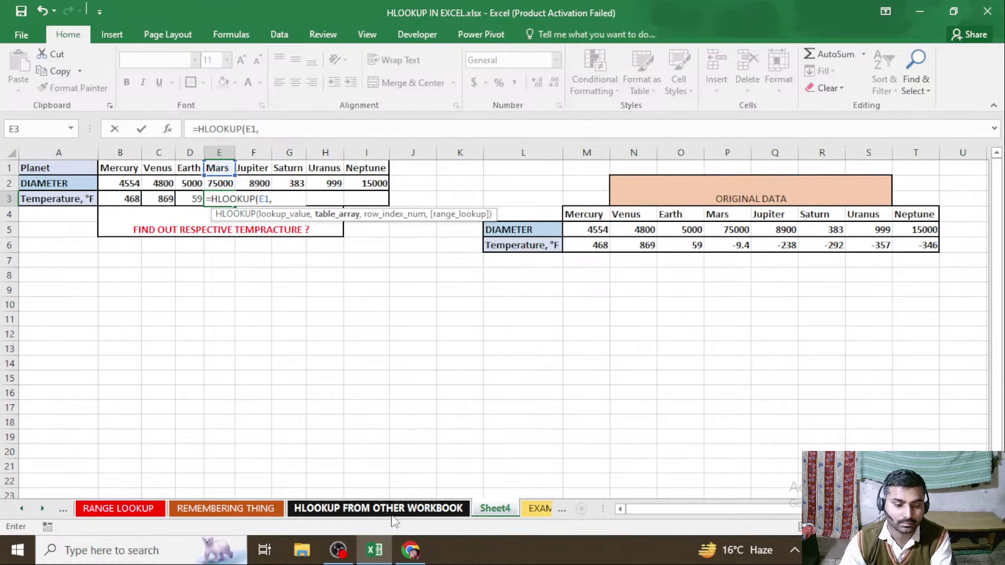
Step: Complete the E3 formula with table array 'HLOOKUP FROM OTHER WORKBOOK'!B5:J6, row index 2 and range lookup 0
left_click(393, 515)
left_click_drag(121, 227, 488, 249)
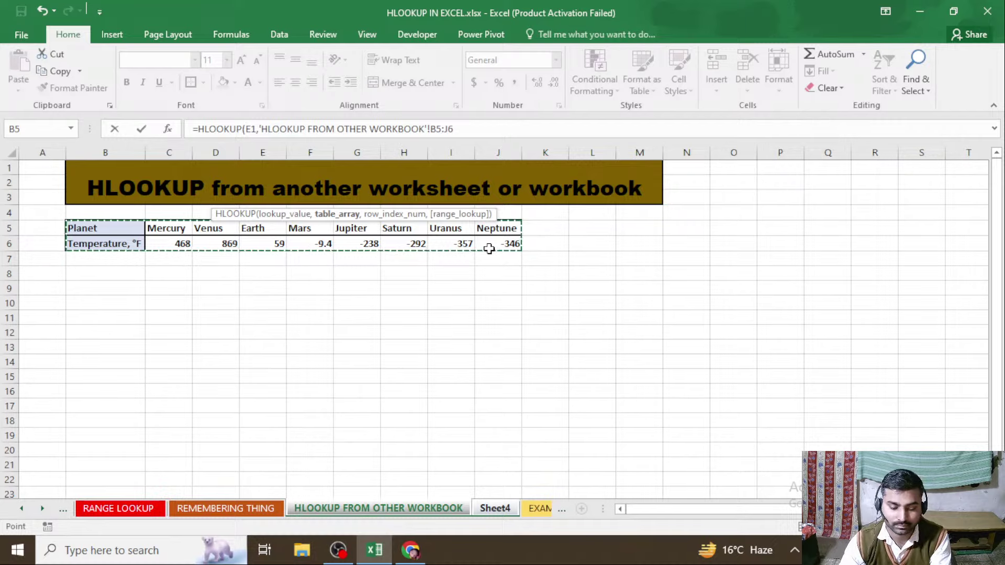
type(",2,")
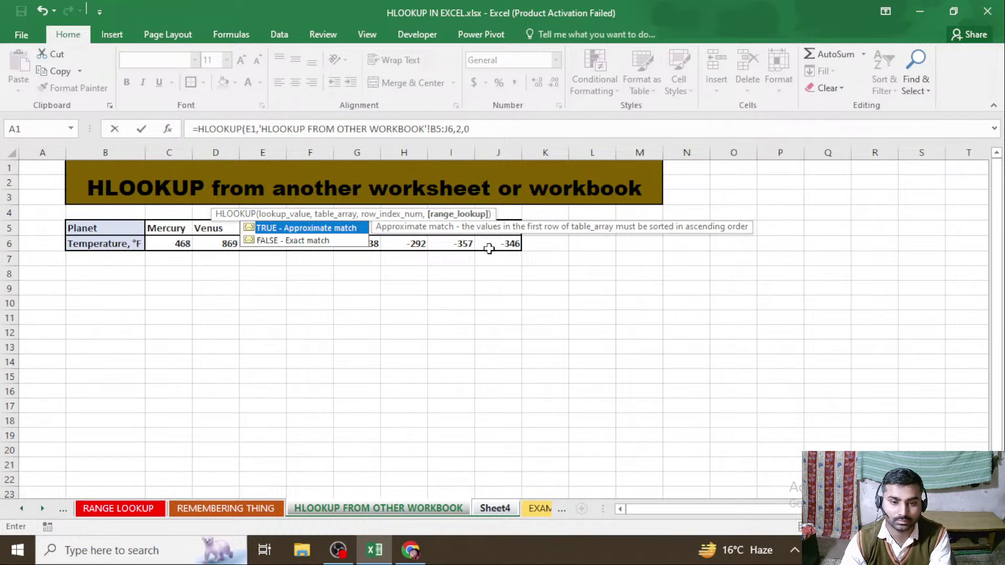
type("0")
key("Return")
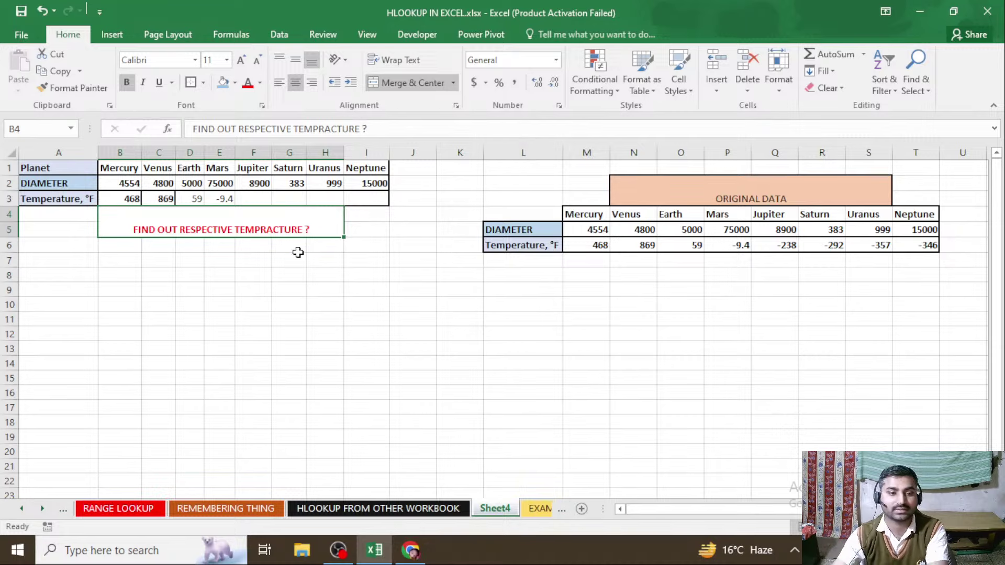
Step: Begin an HLOOKUP formula in I3 of Sheet4 with the Neptune cell I1 as its lookup value
left_click(360, 201)
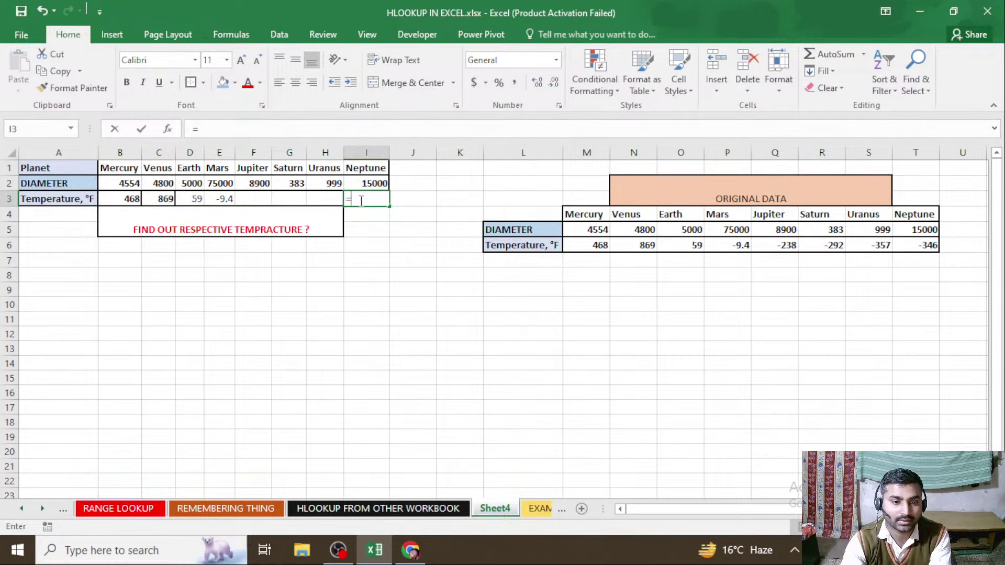
type("=")
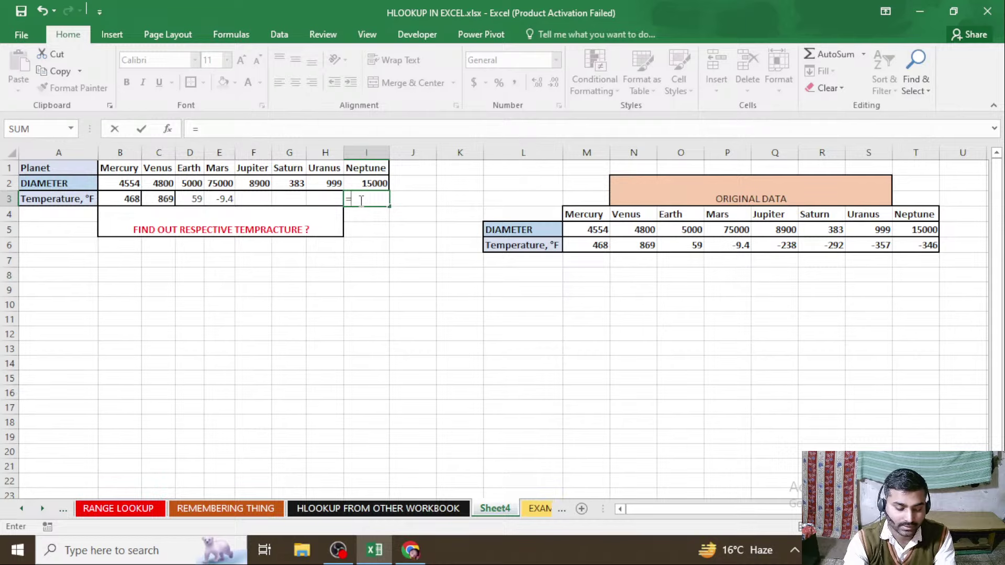
type("HL")
key("Tab")
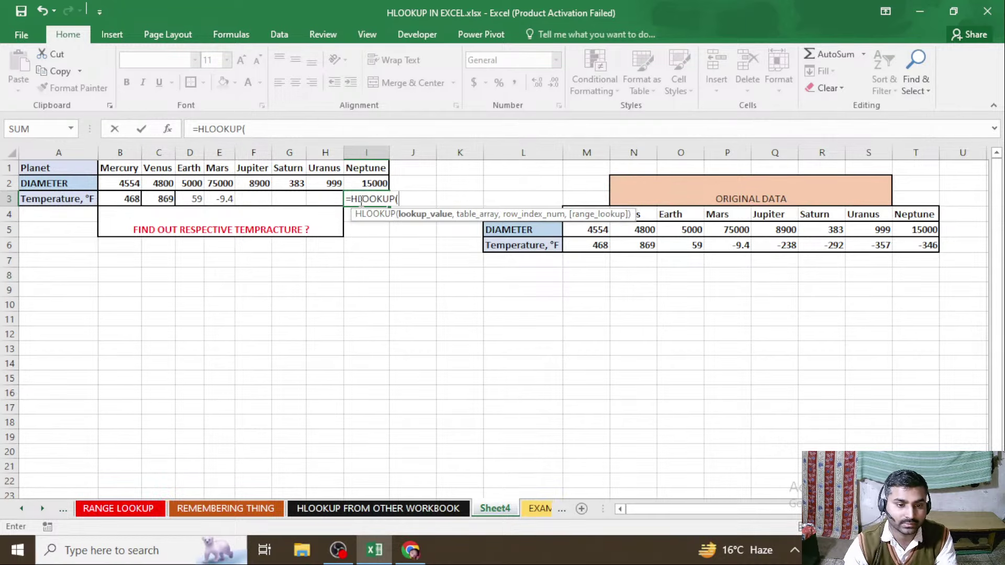
left_click(365, 169)
type(",")
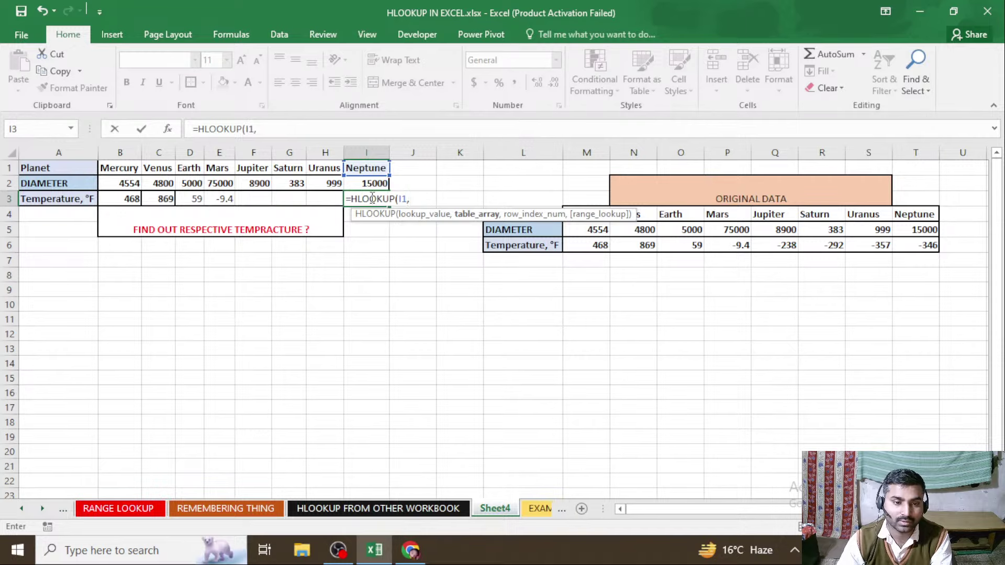
Step: Complete the I3 formula with table array 'HLOOKUP FROM OTHER WORKBOOK'!C5:J6, row index 2 and range lookup 0
left_click(410, 508)
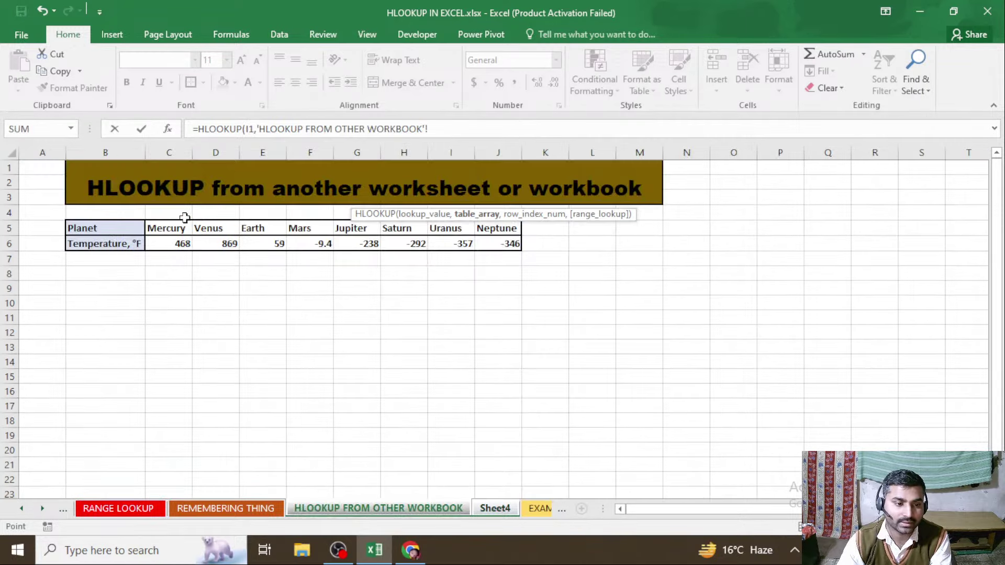
left_click_drag(185, 217, 487, 245)
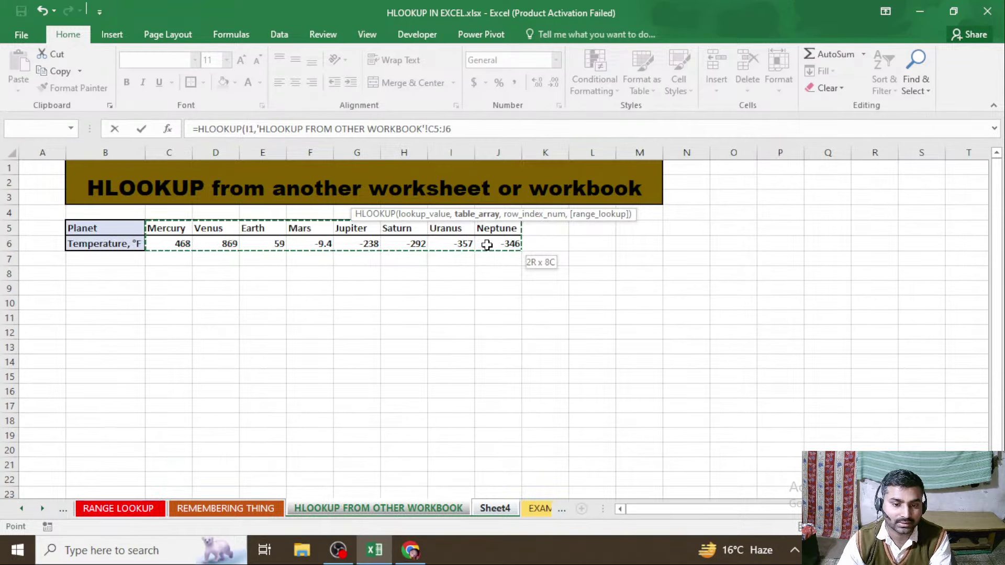
type(",2")
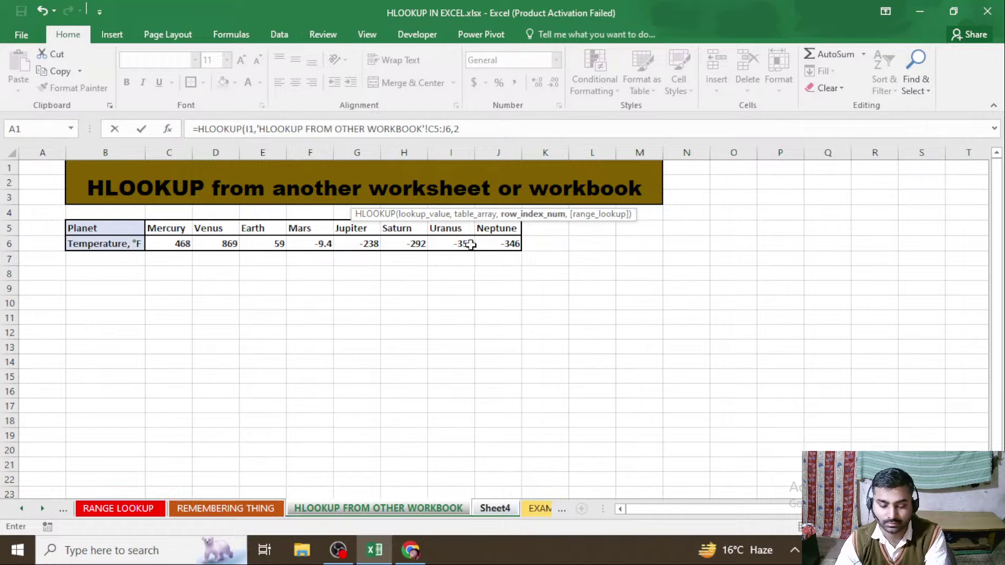
type(",")
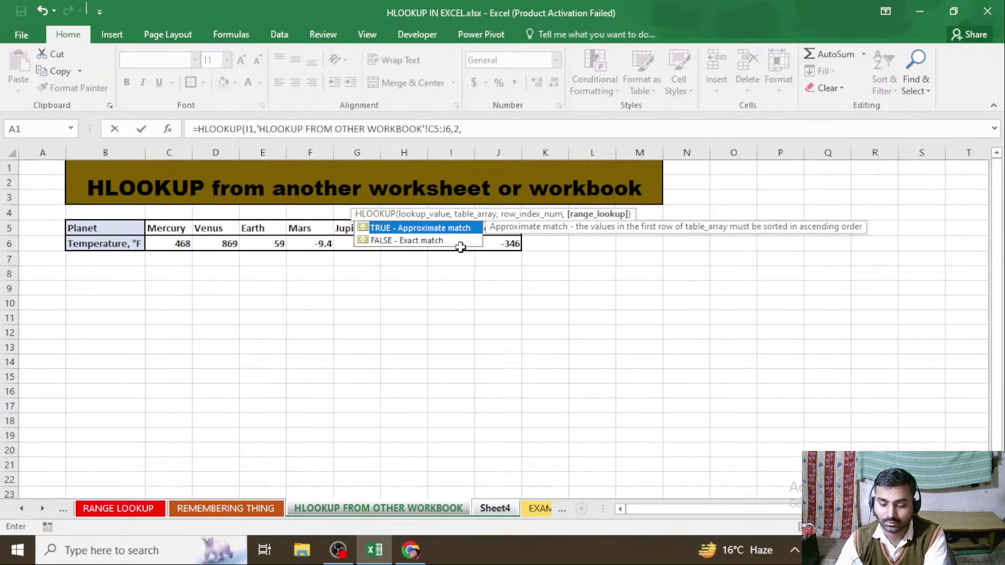
type("0")
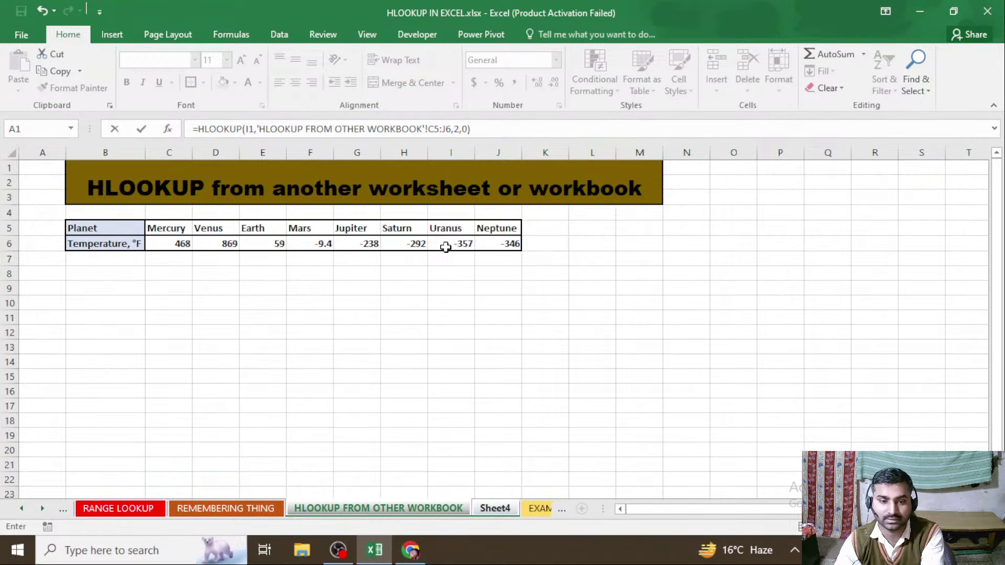
key("Return")
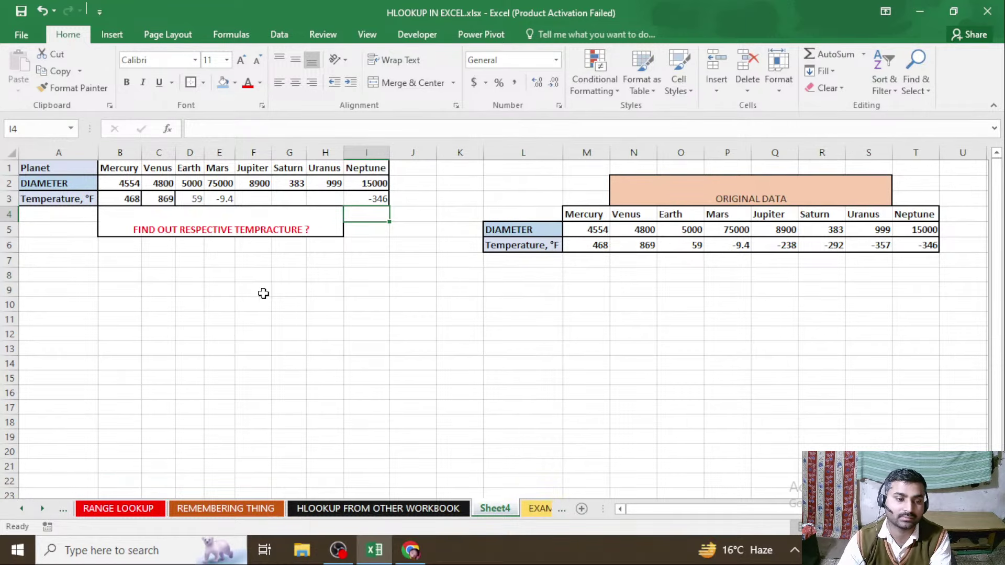
left_click(220, 307)
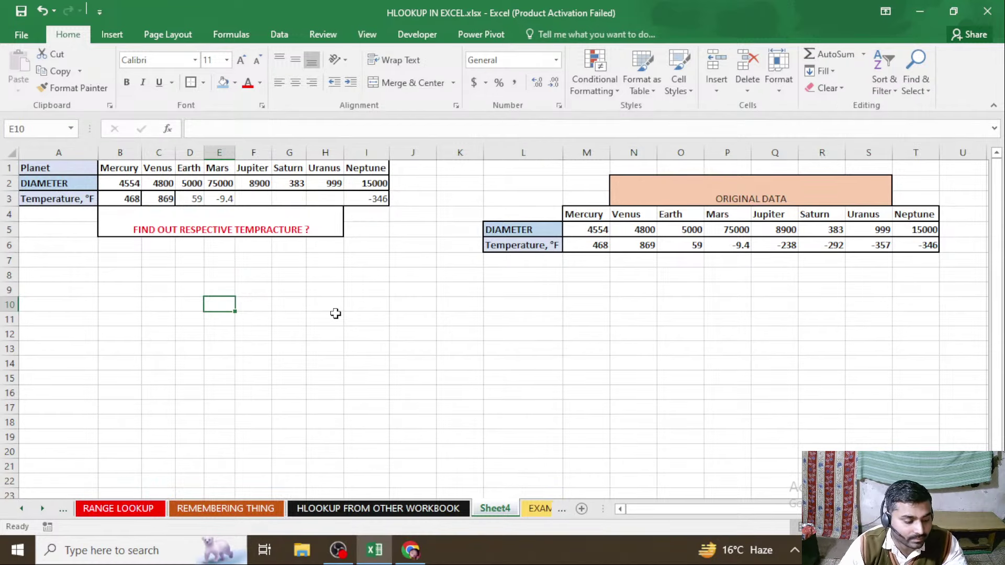
Step: Open the EXAM 1 sheet and look over the monthly vegetable sales table and the empty rows beneath it
left_click(537, 508)
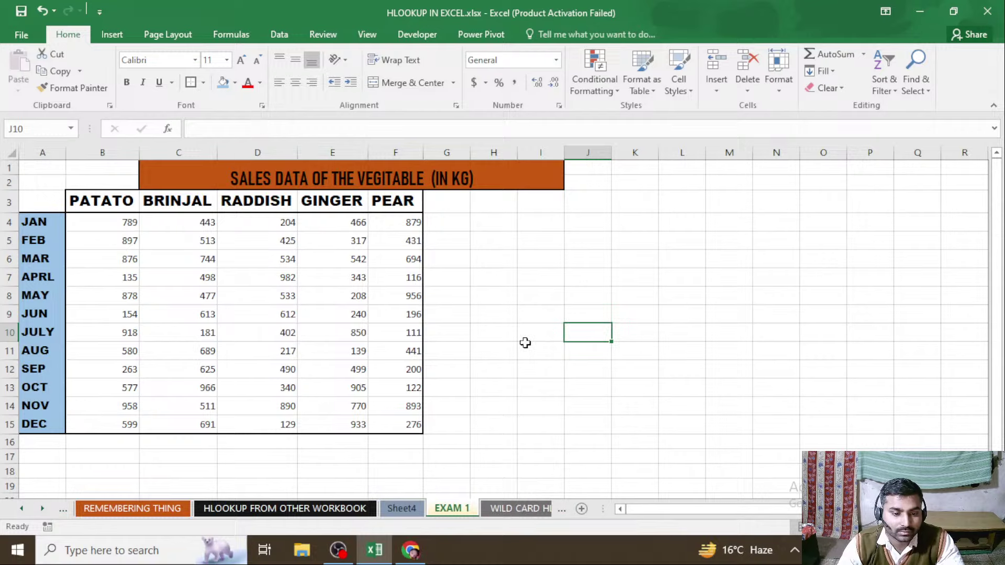
left_click(524, 347)
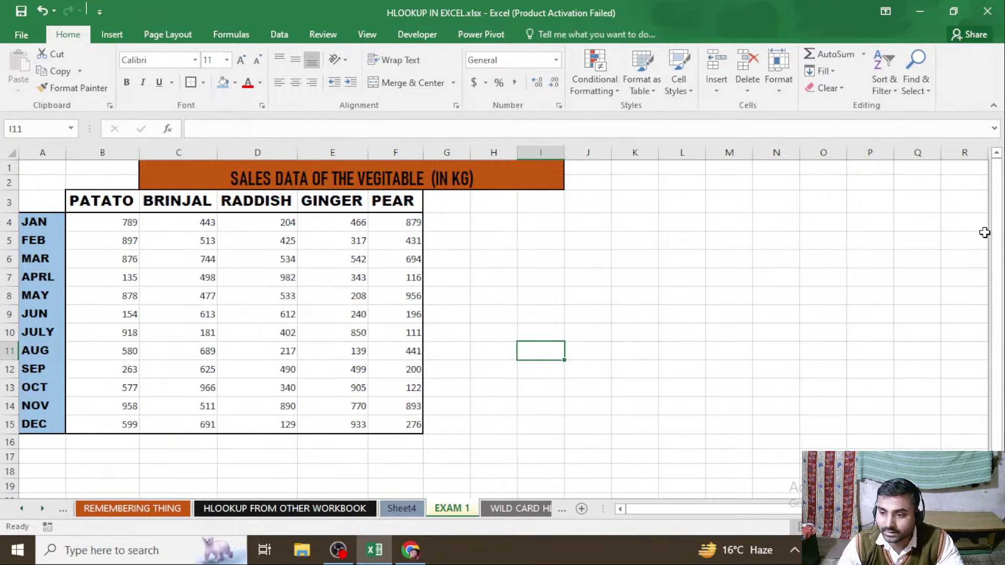
left_click_drag(1000, 255, 997, 294)
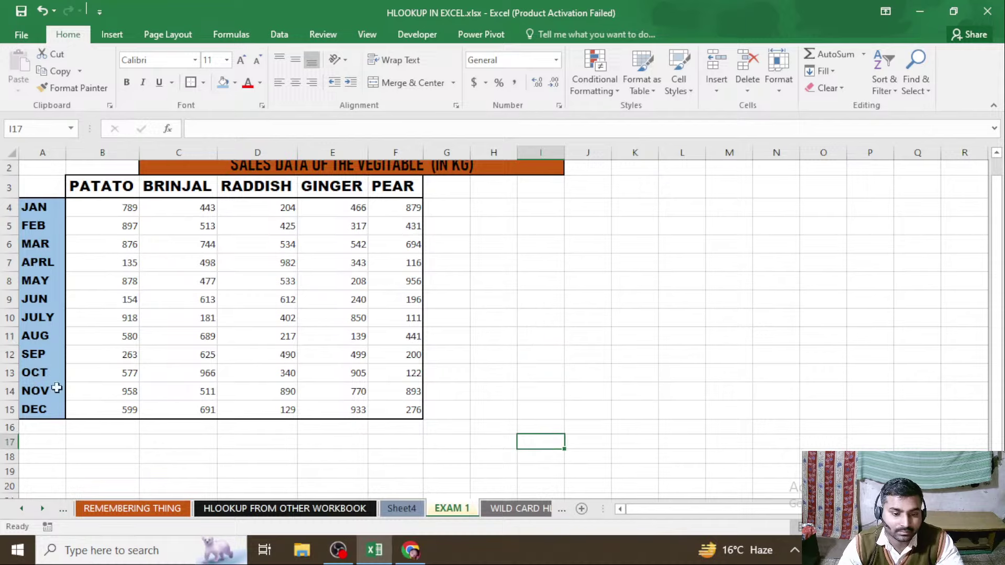
left_click(87, 438)
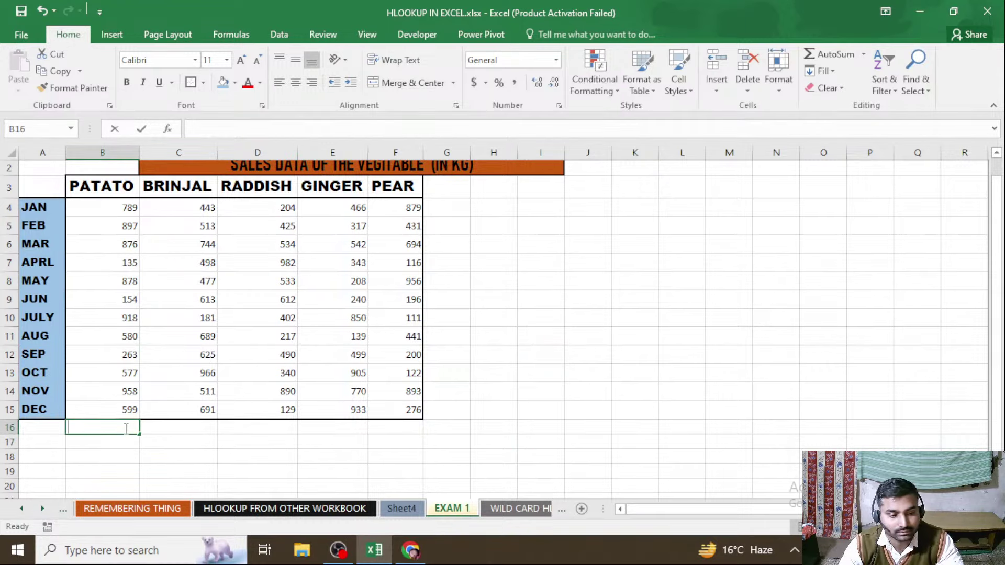
left_click(228, 439)
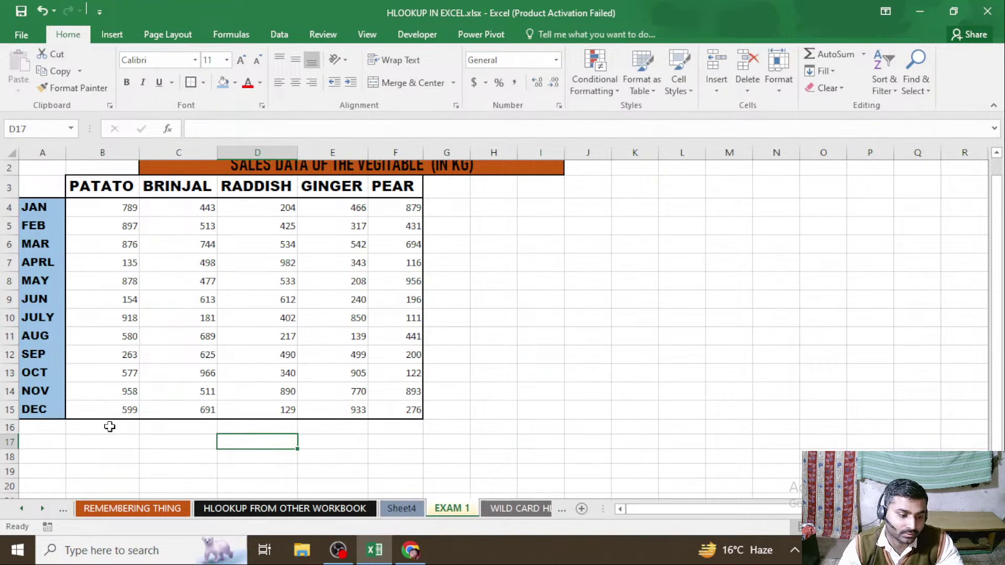
Step: Fill the vegetable header cells B3:F3 from PATATO to PEAR with dark gold
left_click(106, 187)
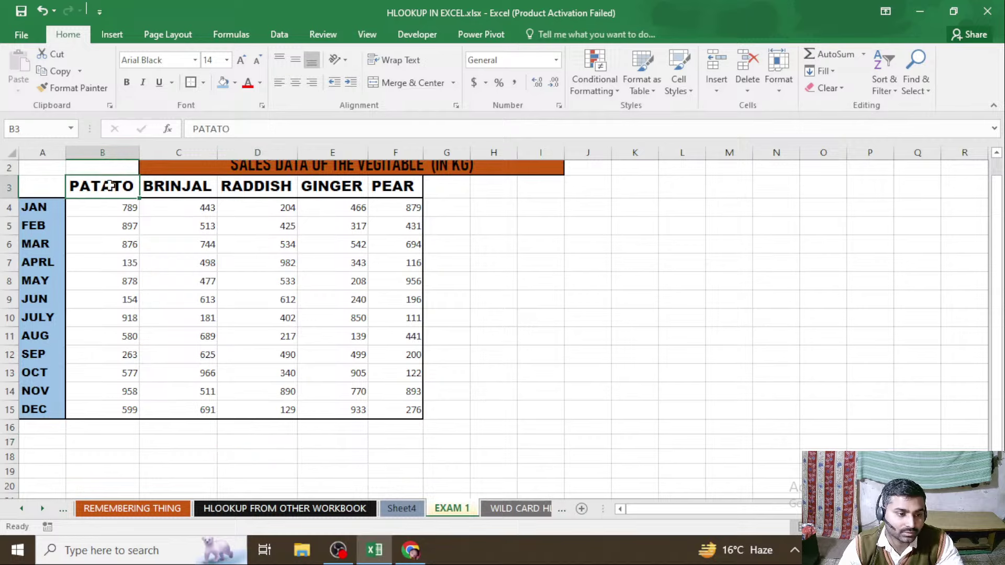
left_click_drag(103, 186, 374, 191)
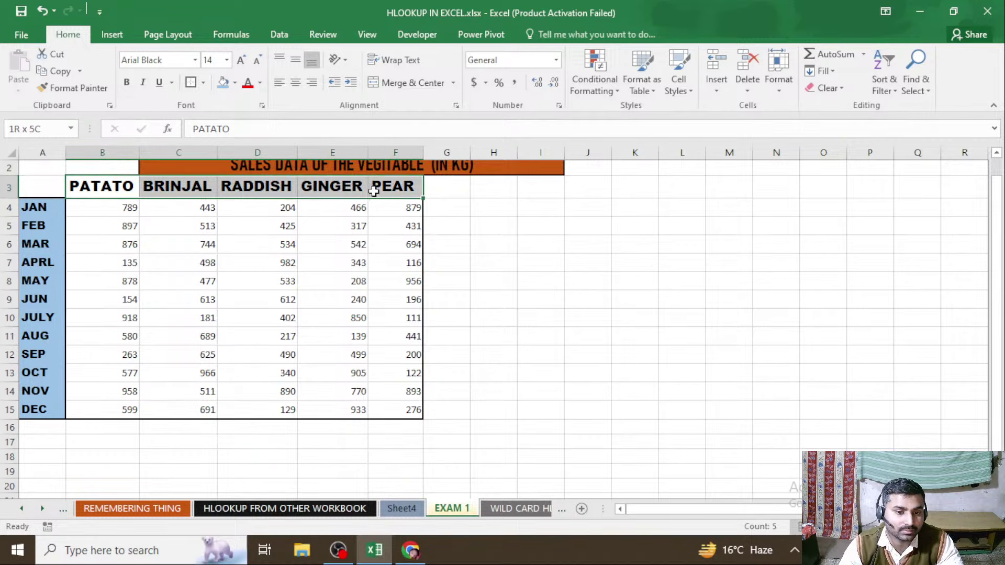
left_click(235, 83)
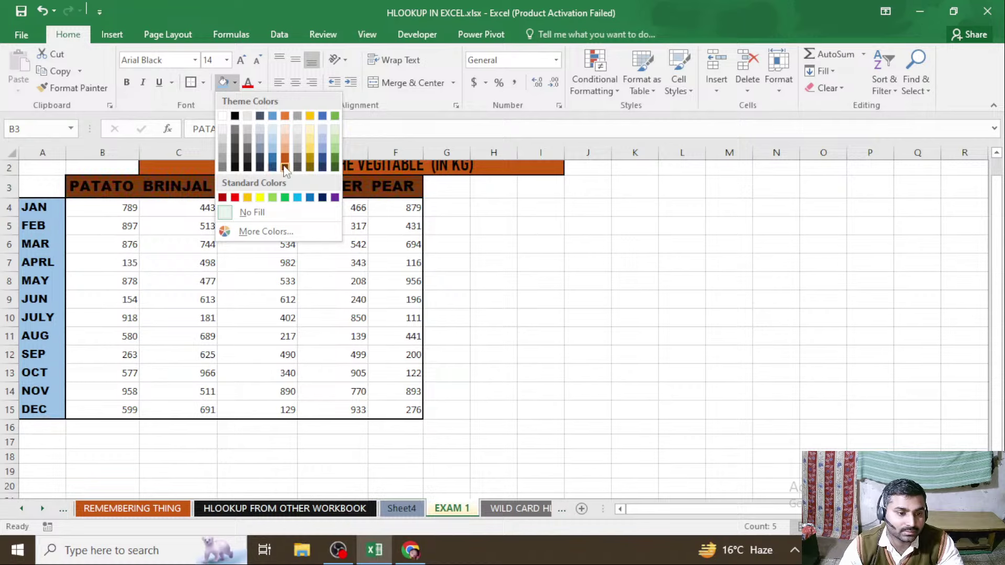
left_click(309, 155)
left_click(492, 281)
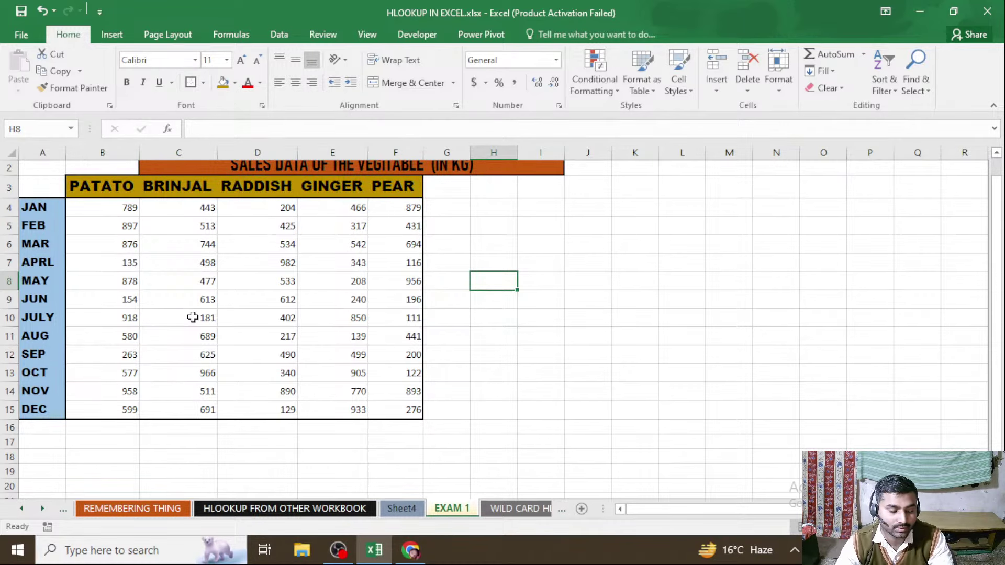
Step: Begin an HLOOKUP formula in B16 of EXAM 1 with the PATATO header cell B3 as its lookup value
left_click(87, 427)
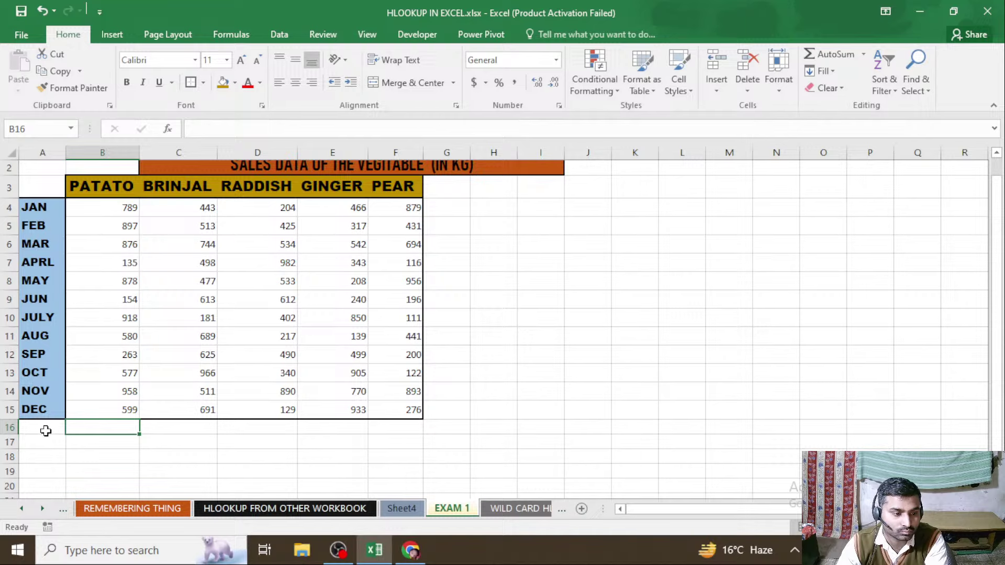
type("=")
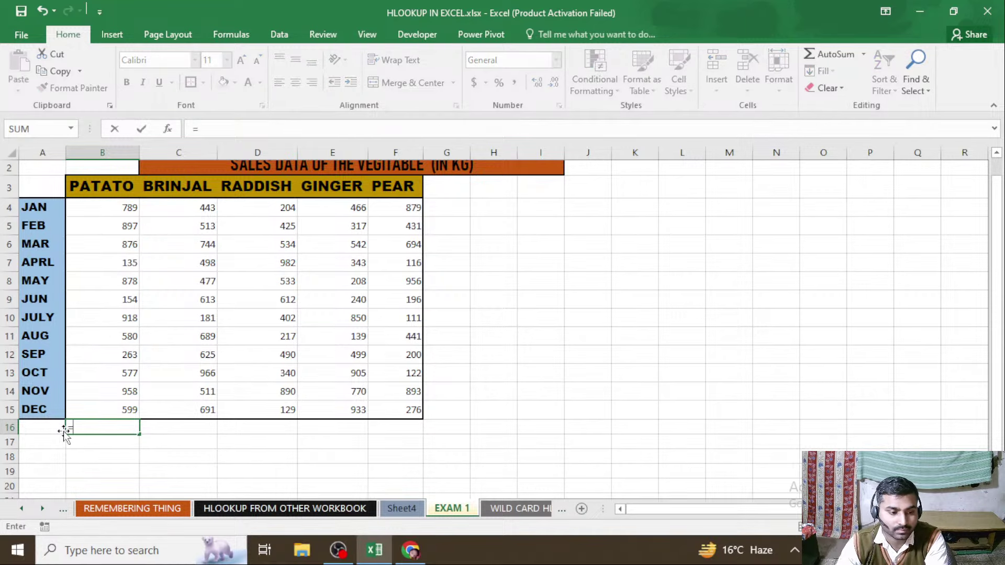
type("hl")
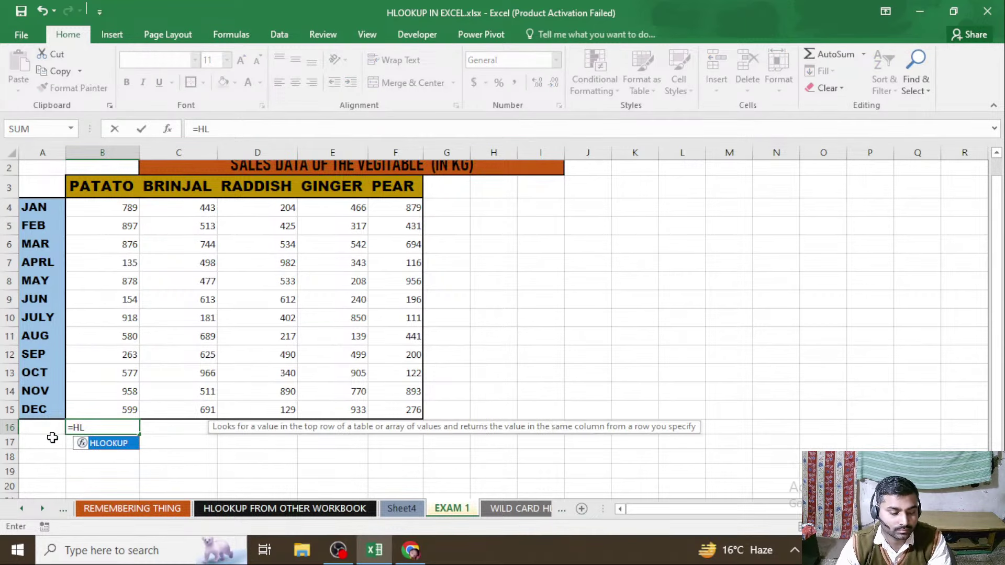
key("Tab")
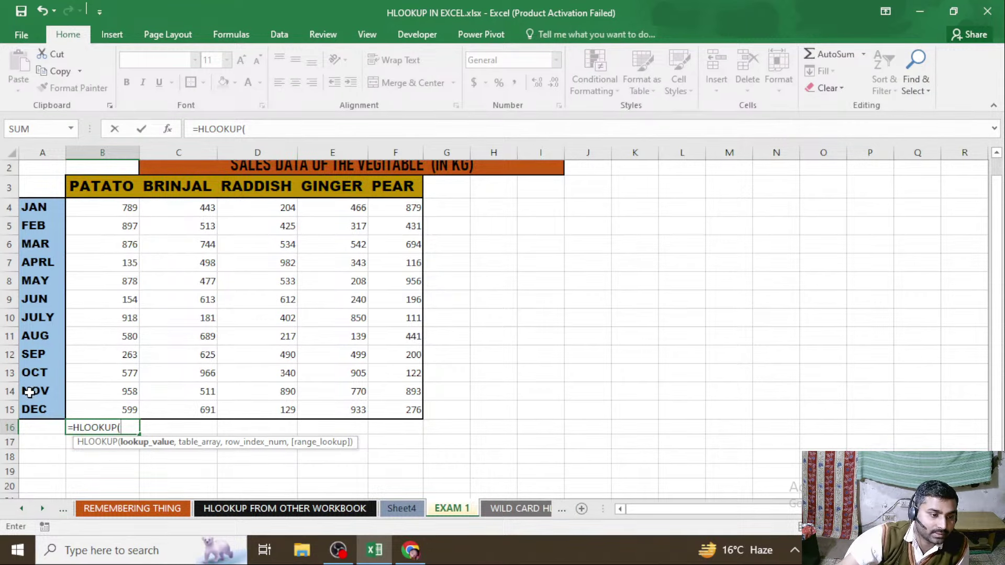
left_click(116, 193)
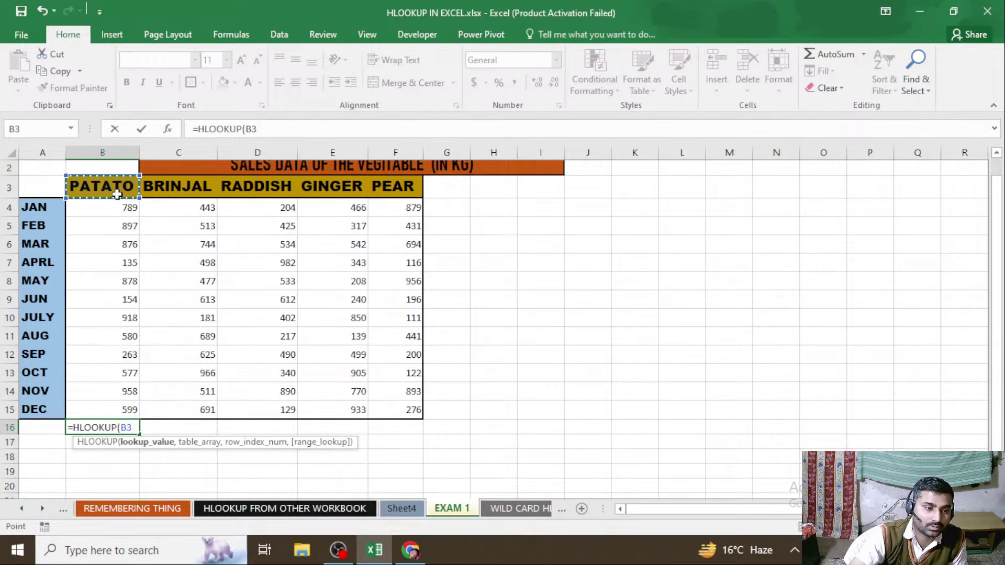
type(",")
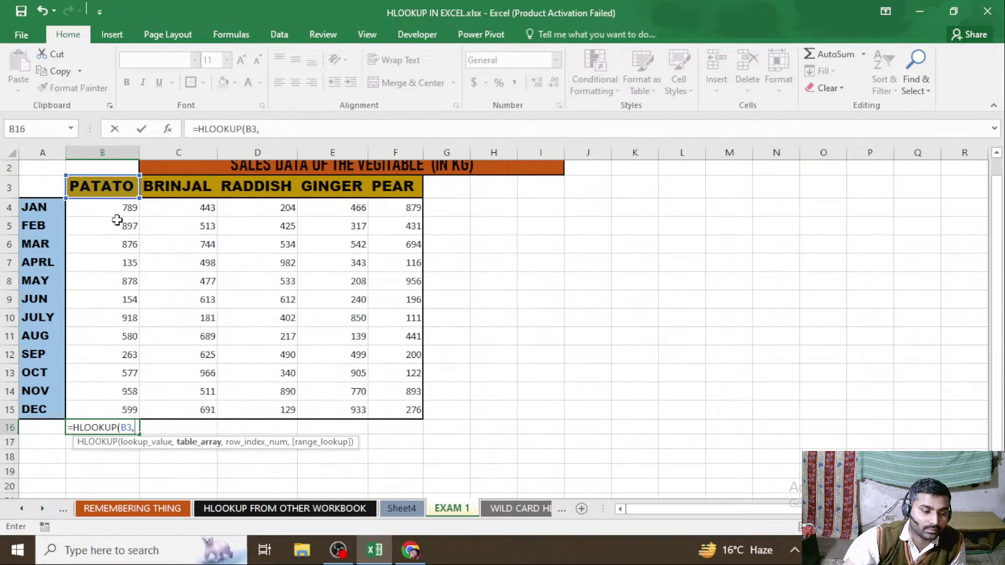
Step: Complete the B16 formula with table array B3:F15, row index 2 and range lookup 0
left_click_drag(112, 186, 410, 418)
type(",")
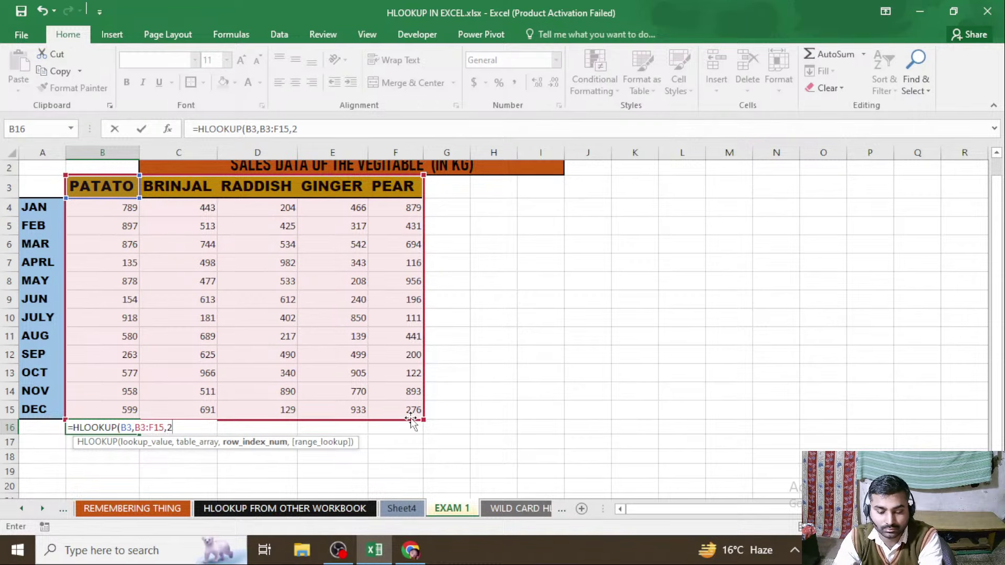
type("2,0)")
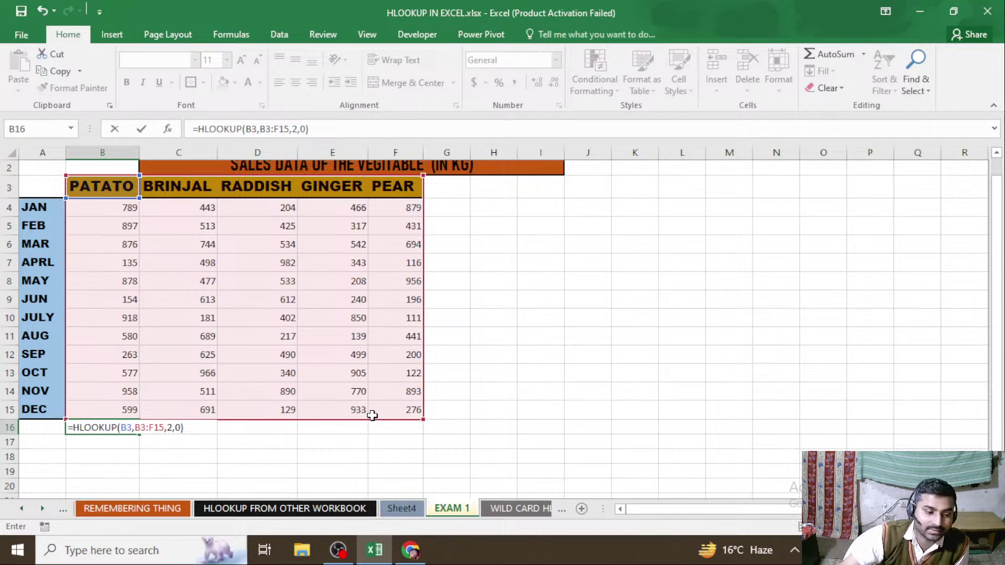
key("Return")
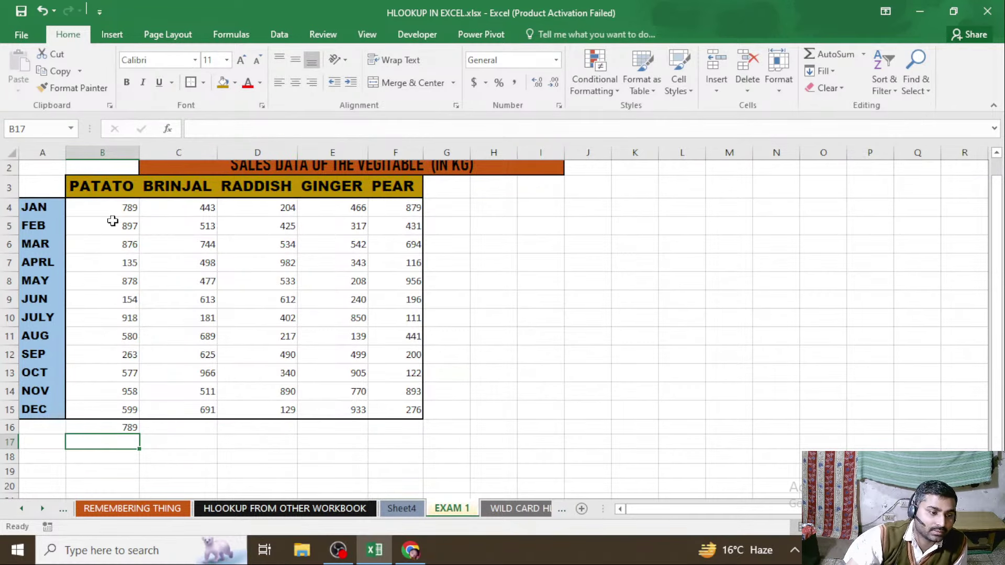
Step: Label the lookup row below DEC as JAN in cell A16
left_click(42, 428)
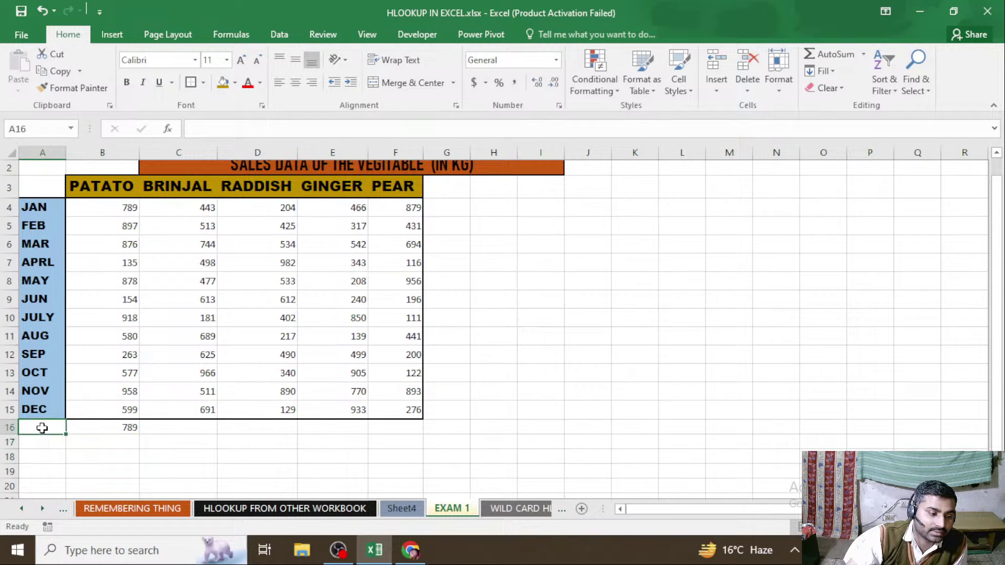
type("JAN")
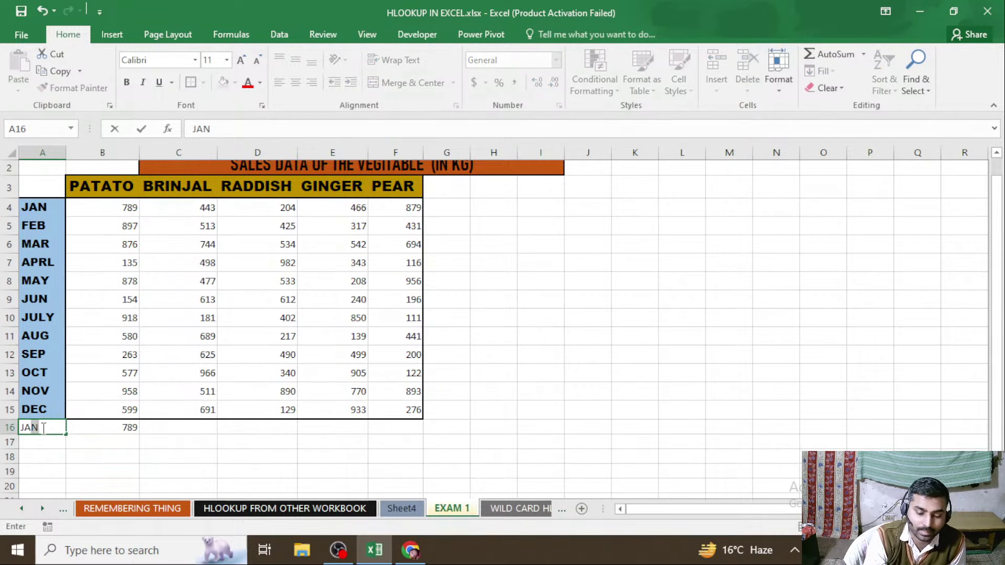
key("Return")
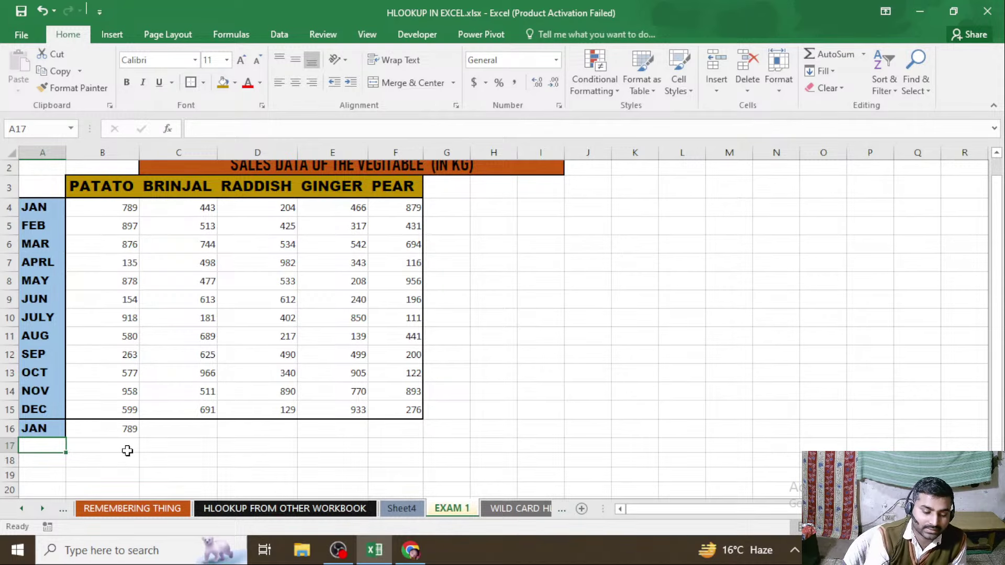
Step: Label the row below the second JAN row as FEB in cell A17
type("FEB")
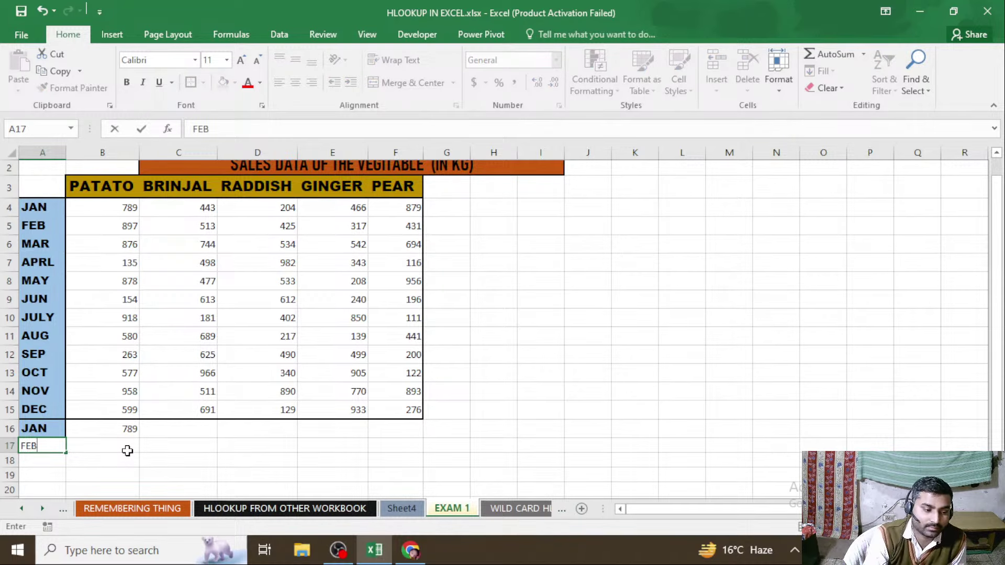
key("Return")
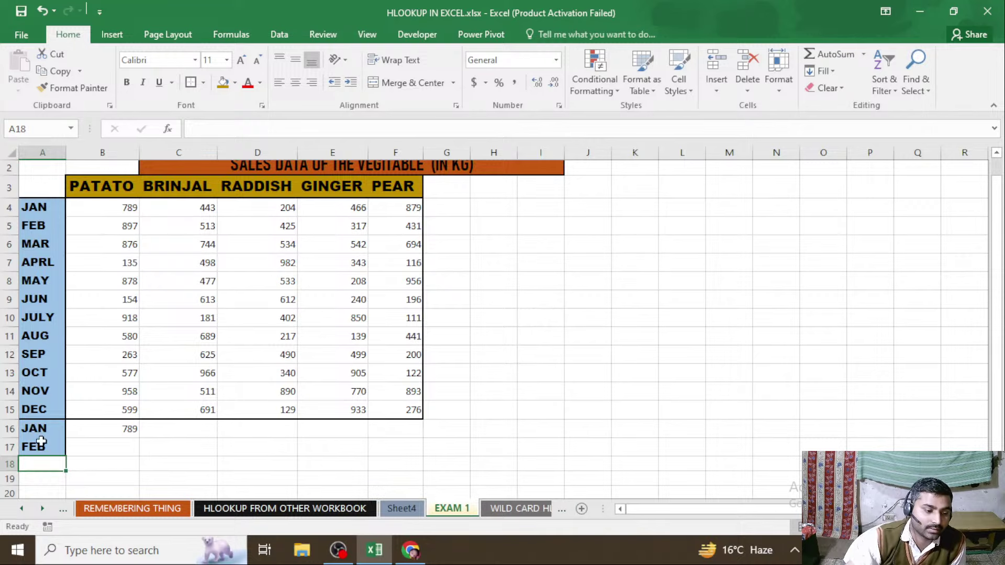
left_click(125, 446)
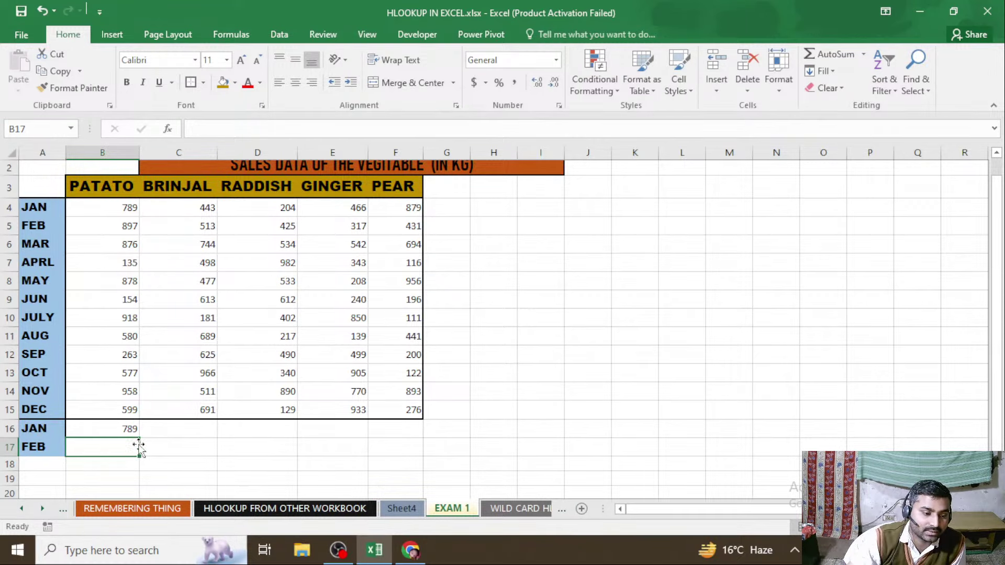
Step: Enter an HLOOKUP formula in C16 with lookup value C3, table array B3:F15, row index 2 and range lookup FALSE
left_click(180, 430)
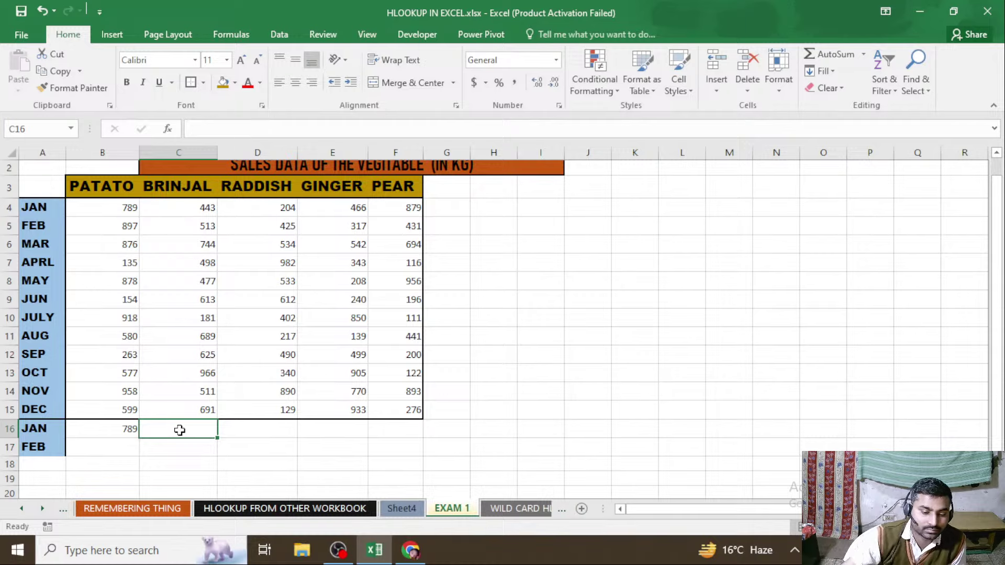
type("=HL")
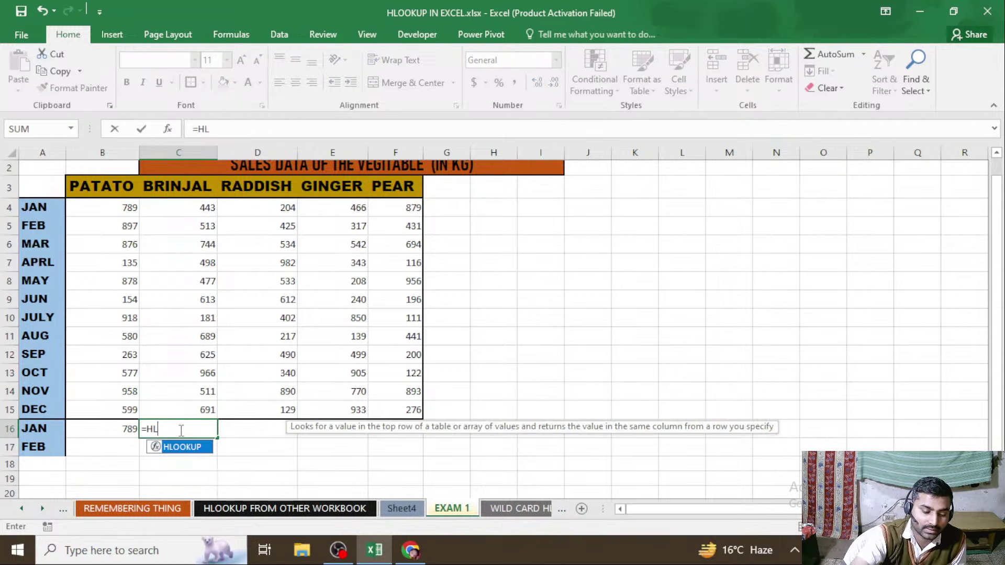
key("Tab")
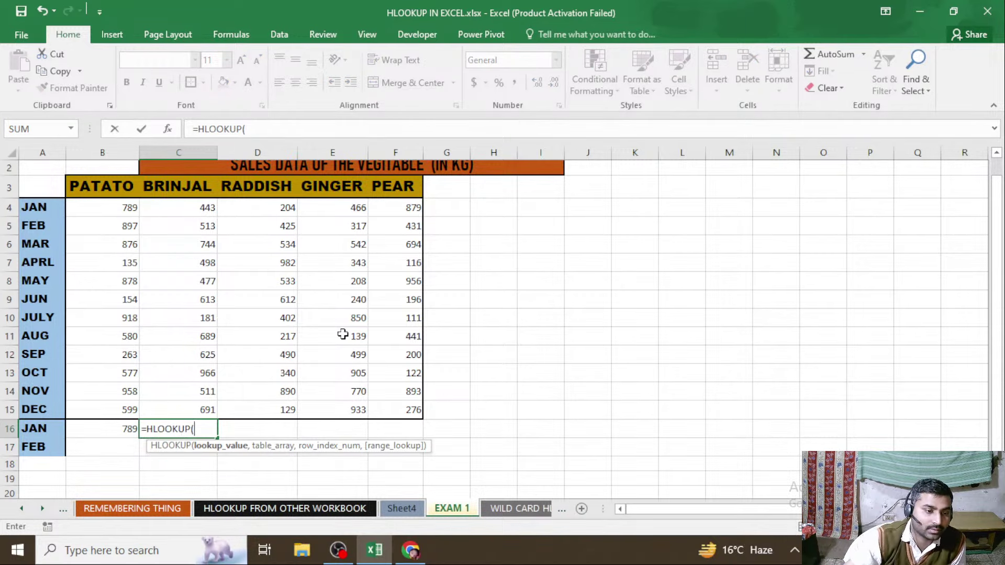
left_click(174, 180)
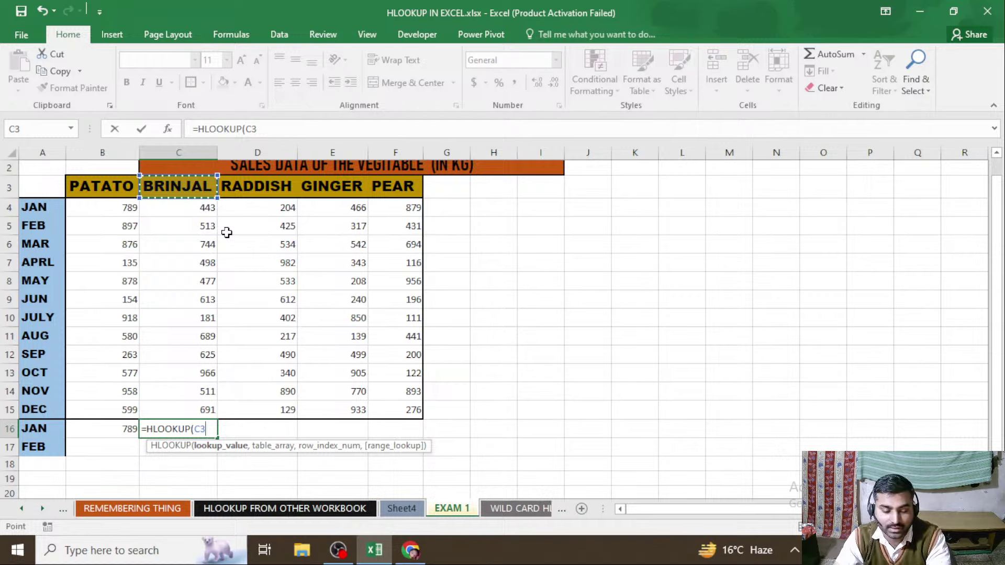
type(",")
left_click_drag(100, 187, 387, 415)
type(",2")
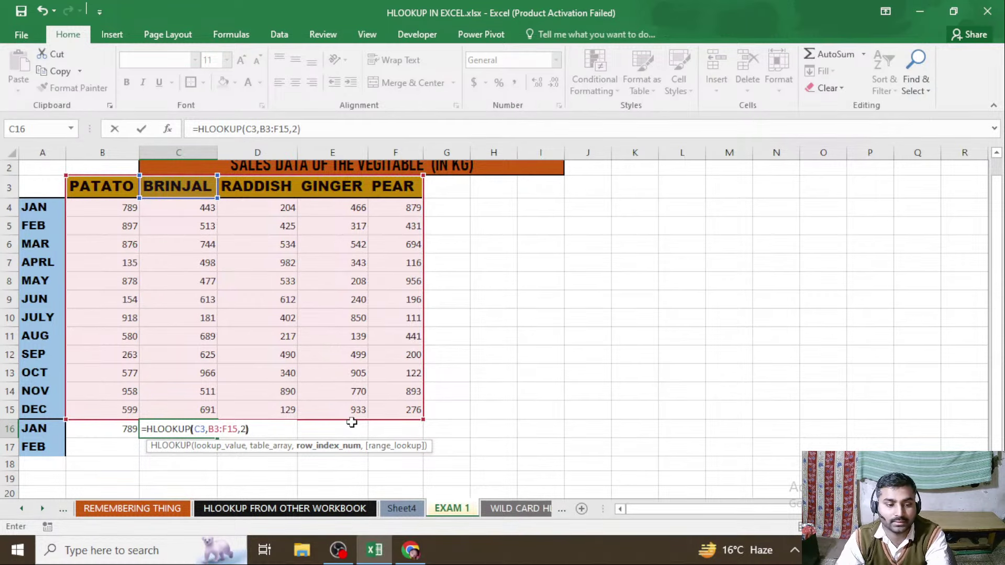
key("BackSpace")
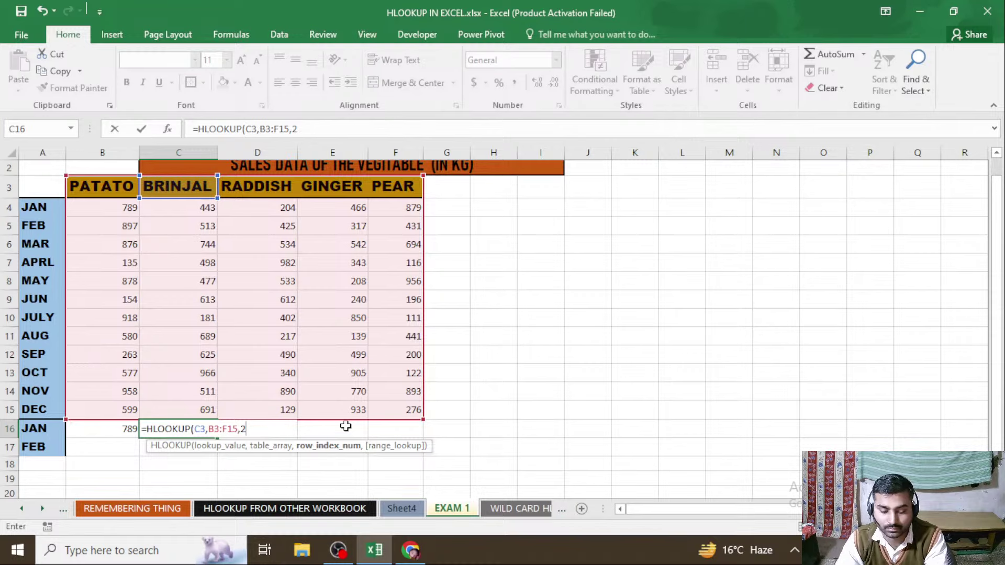
type(",")
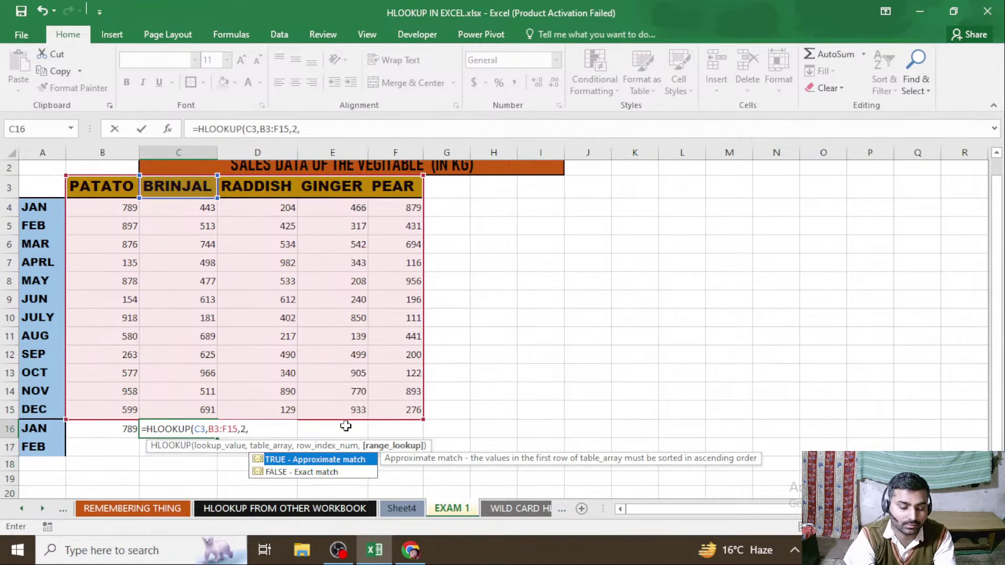
type("FALSE")
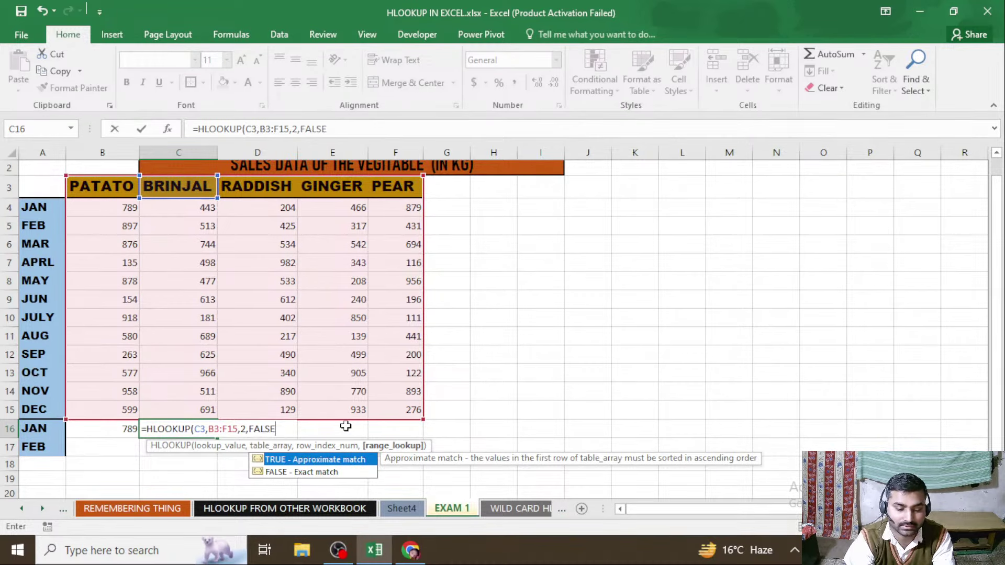
key("Return")
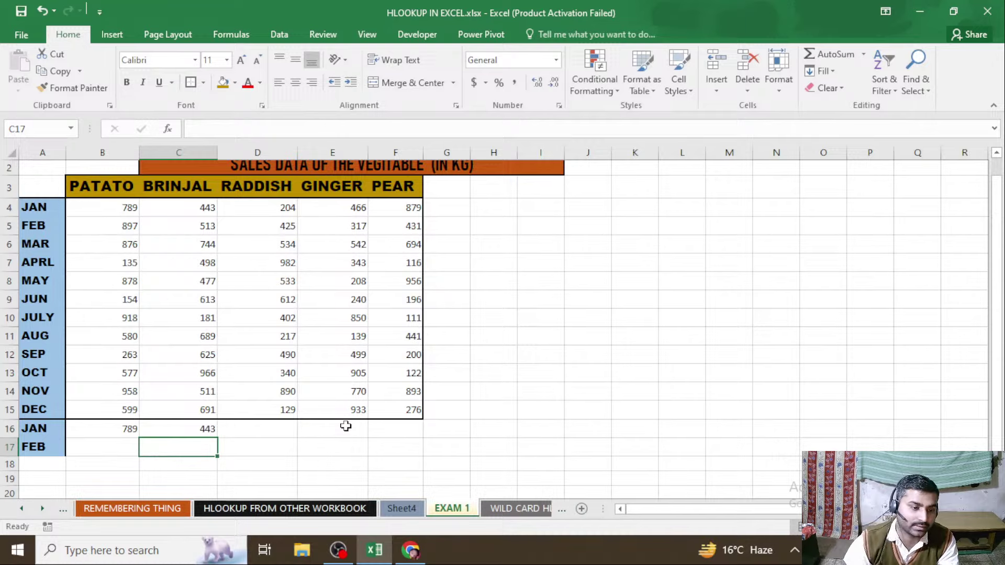
Step: Label cell A18 as MAR
left_click(52, 465)
type("M")
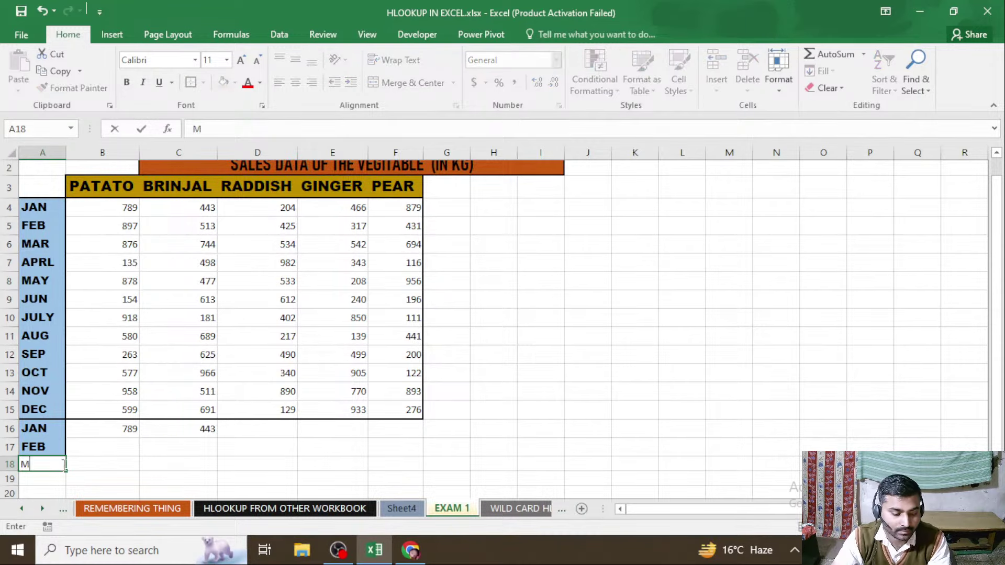
type("AR")
key("Return")
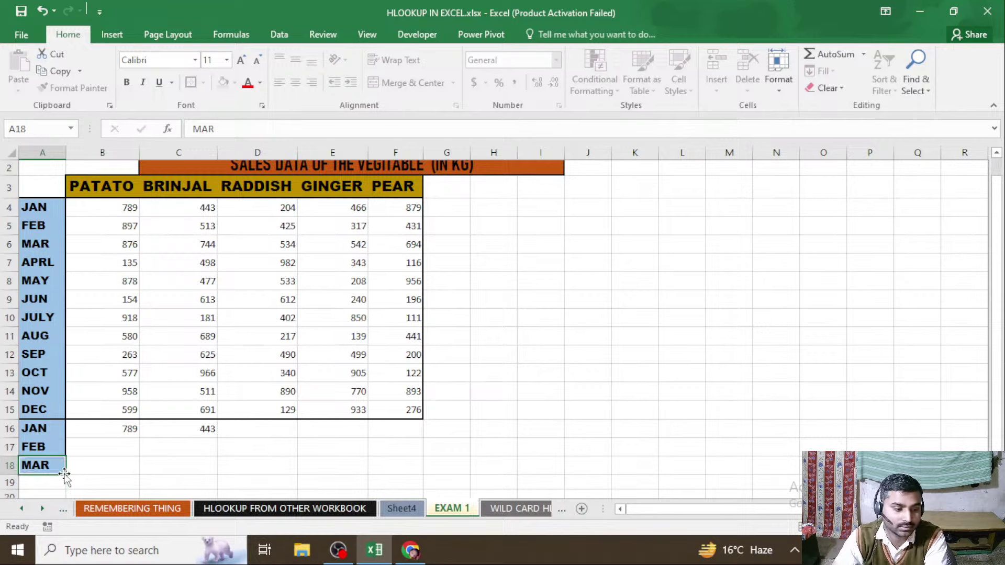
Step: Enter an HLOOKUP formula in E18 with the GINGER header E3 as lookup value, table array B3:F15, row index 4 and range lookup 0
left_click(332, 469)
type("=")
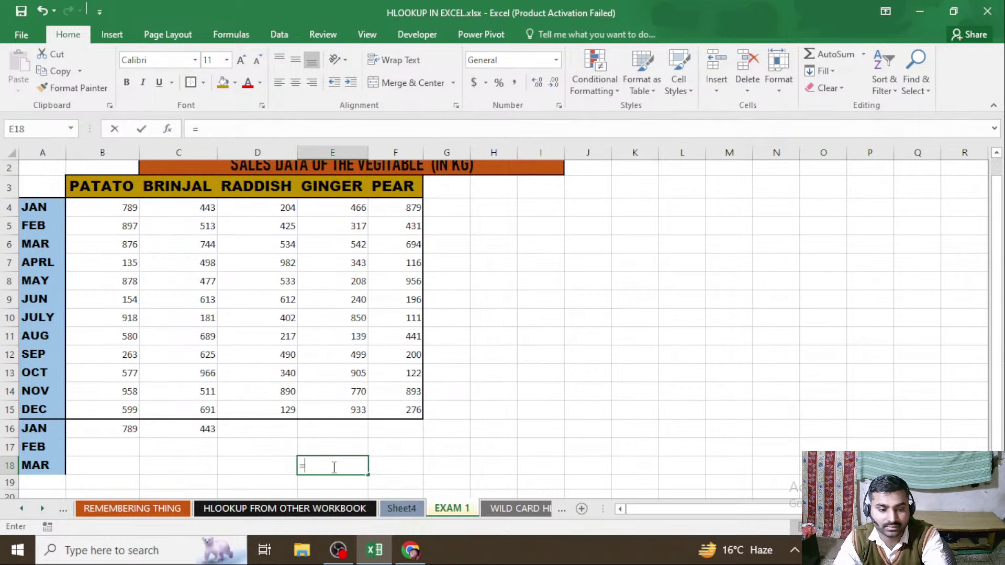
type("HLOOKUP(")
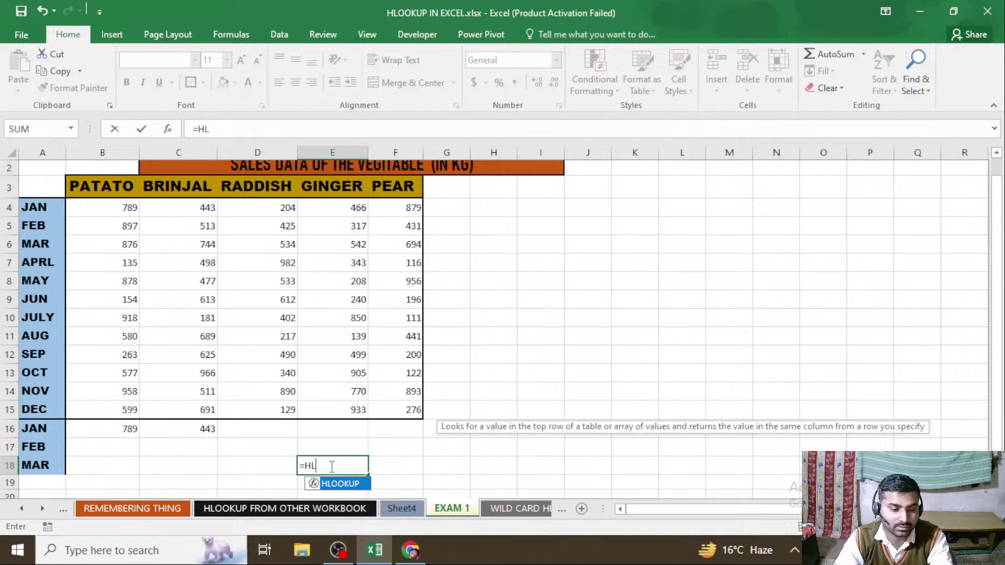
left_click(335, 193)
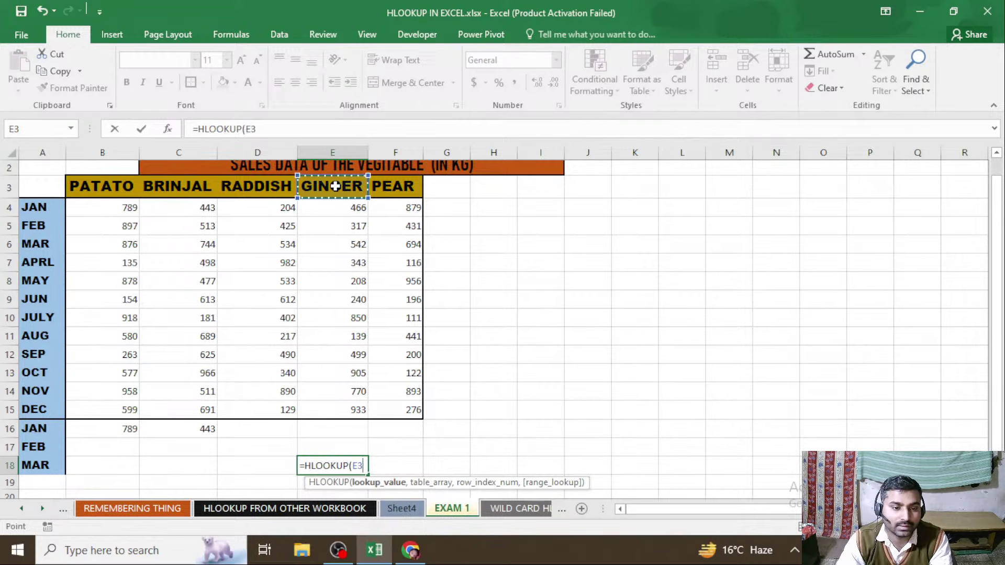
type(",")
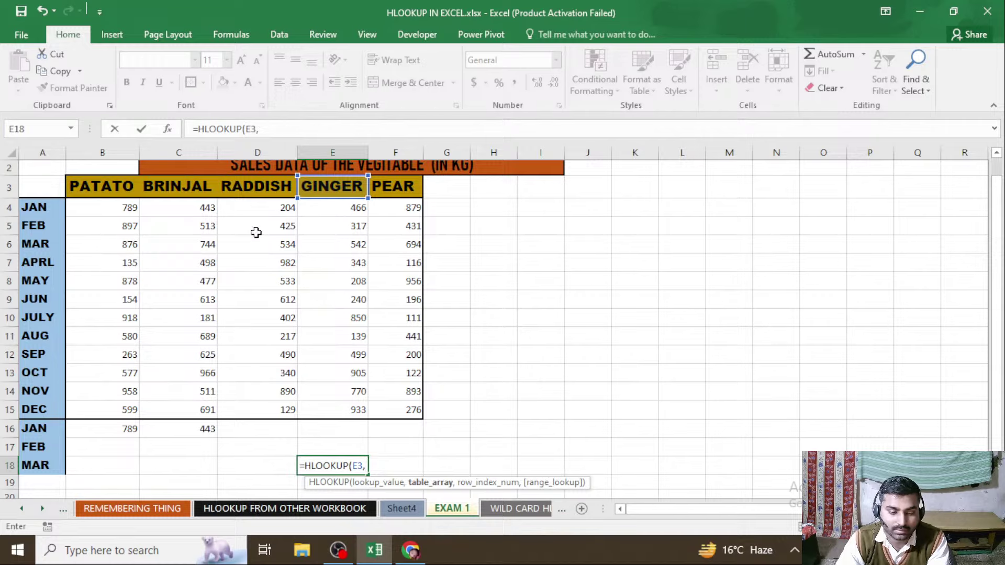
left_click_drag(108, 188, 393, 410)
type(",4")
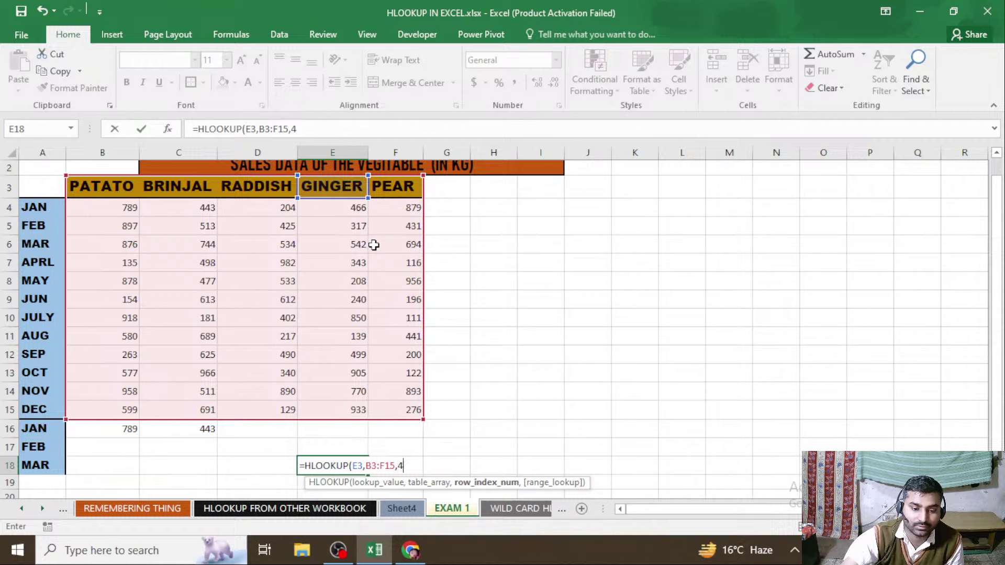
type(",")
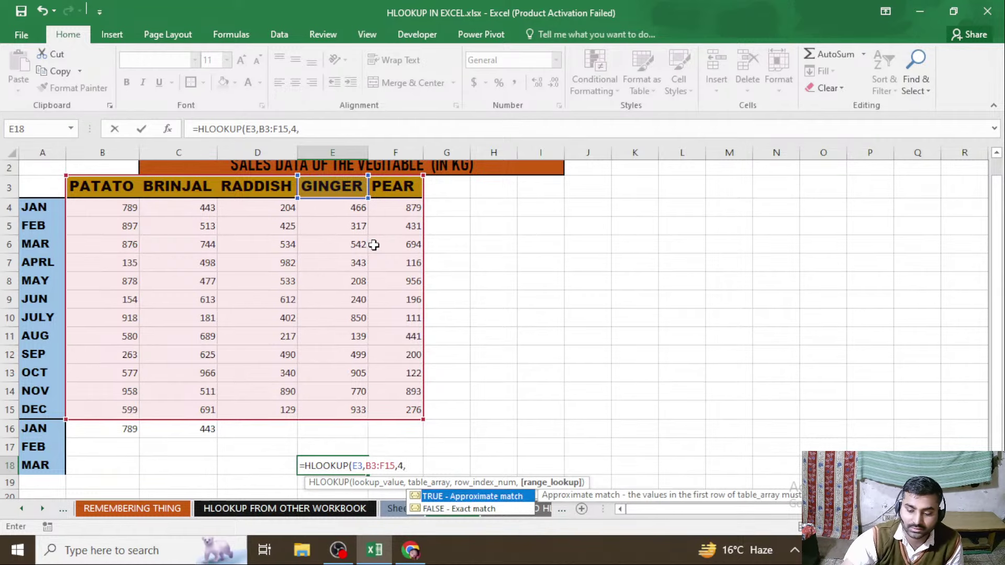
type("0)")
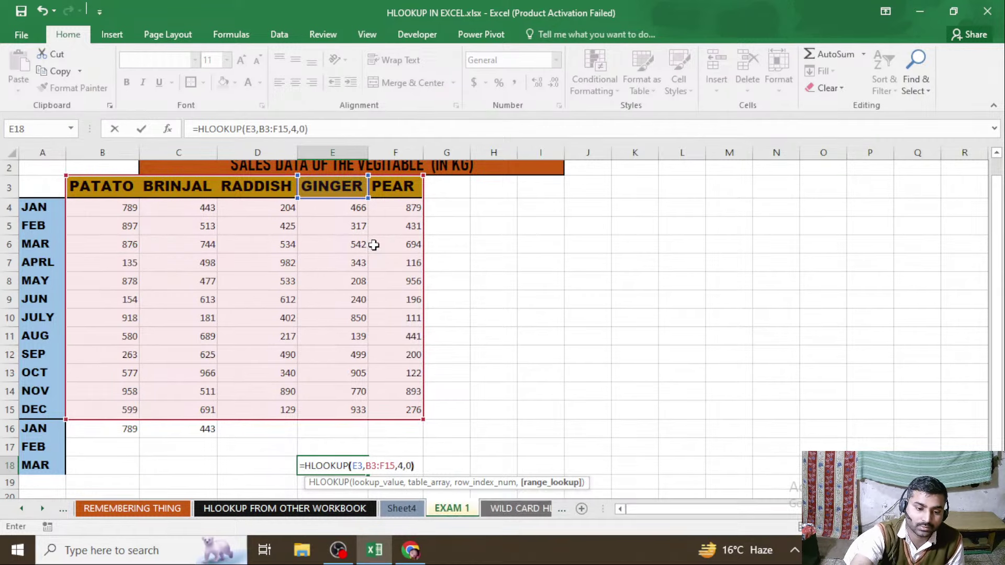
key("Return")
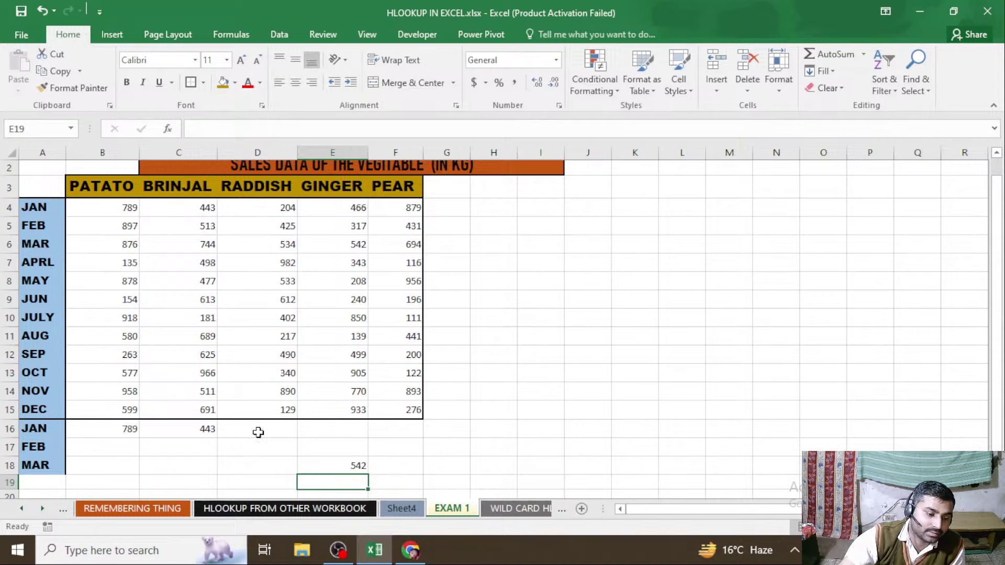
Step: Enter an HLOOKUP formula in D16 with the RADDISH header D3 as lookup value, table array B3:F15, row index 2 and range lookup 0
left_click(258, 431)
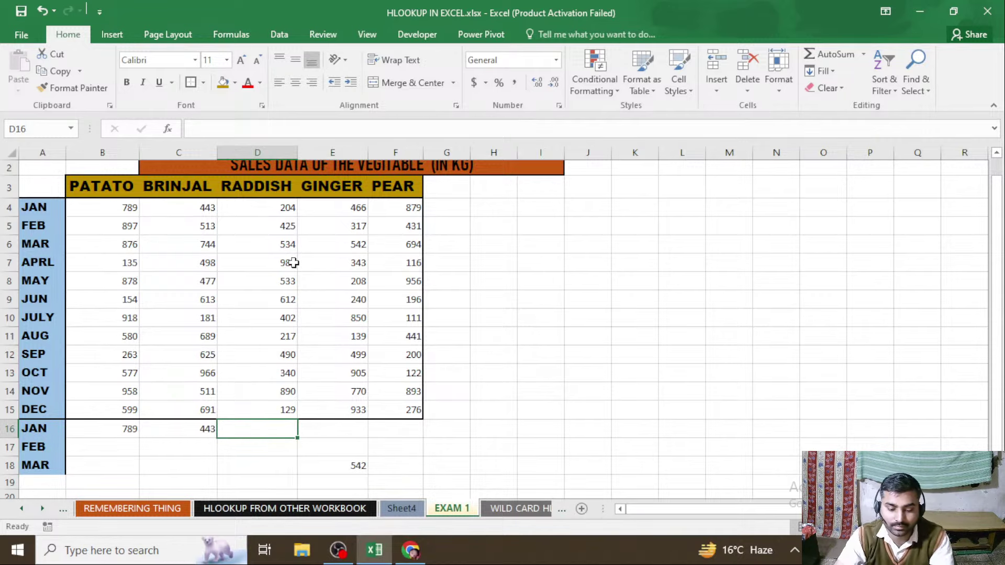
type("=HL")
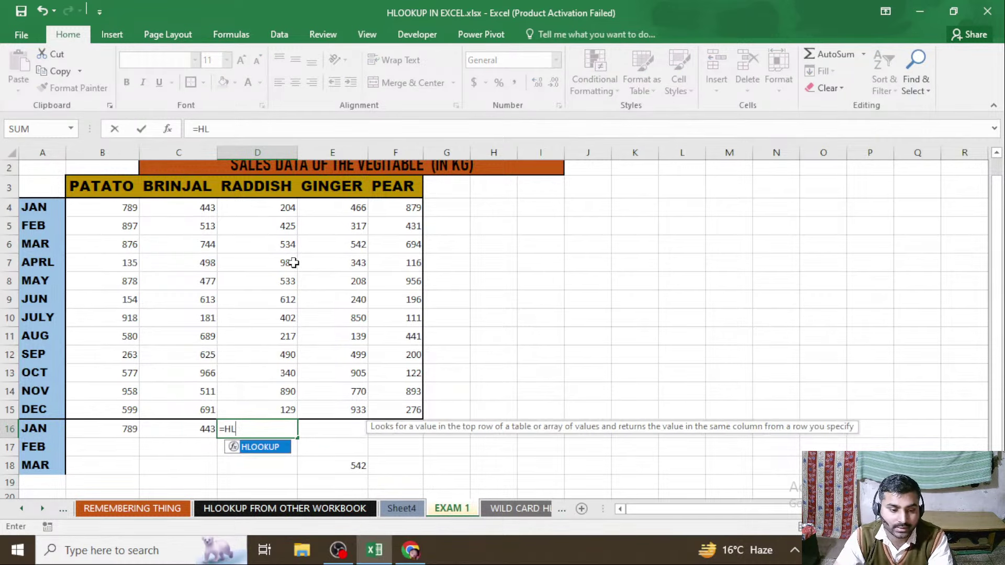
key("Tab")
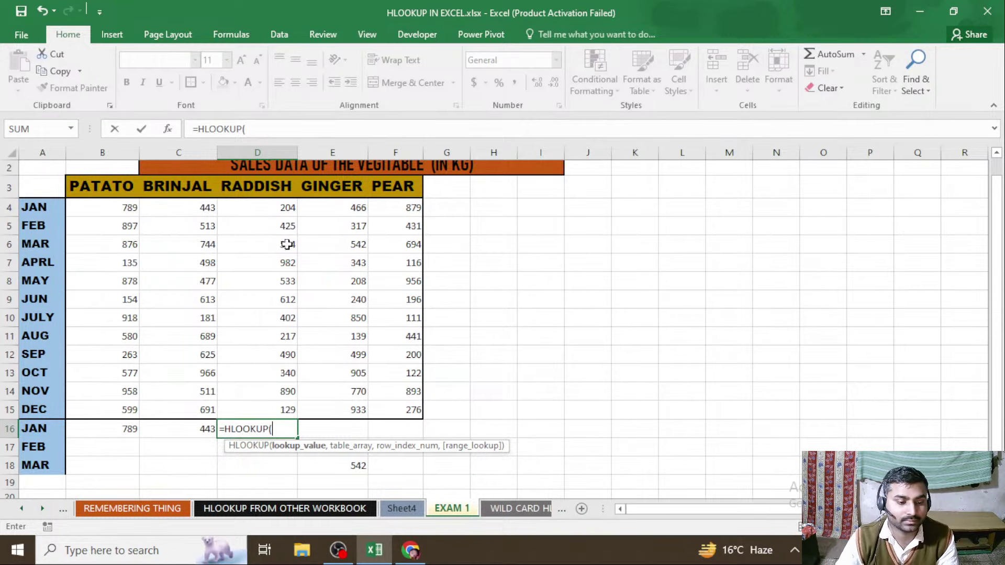
left_click(264, 186)
type(",")
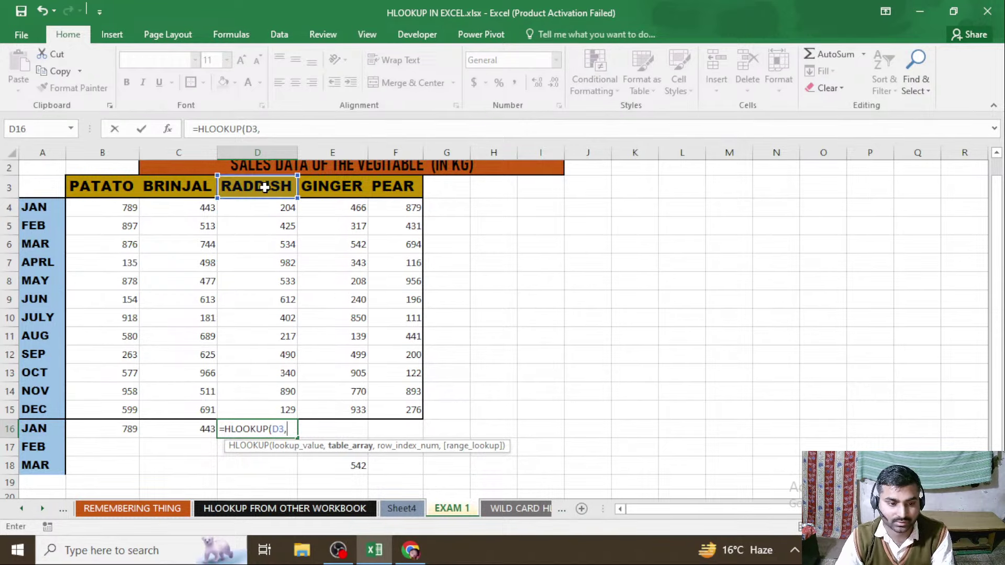
left_click_drag(109, 185, 415, 410)
type(",")
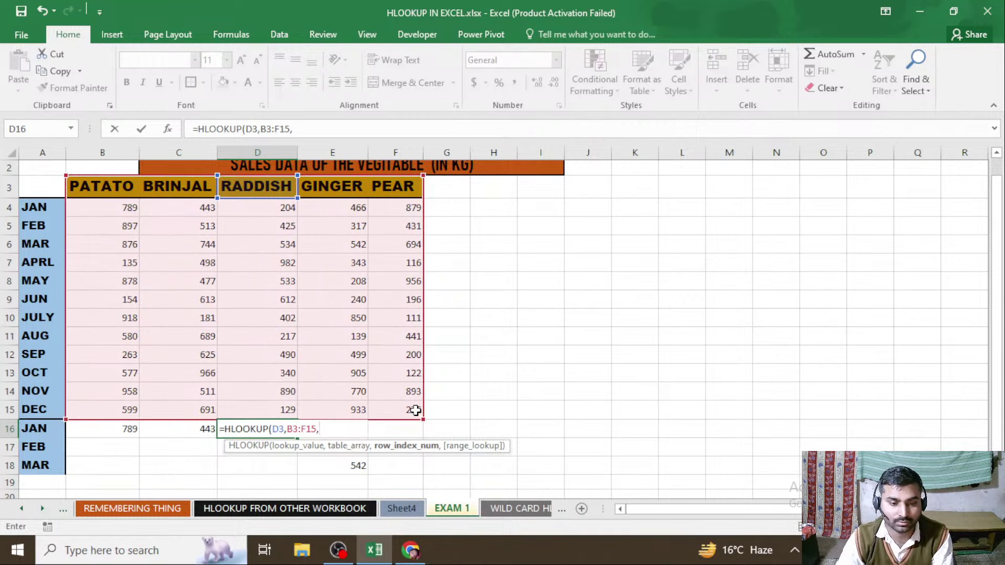
type("2")
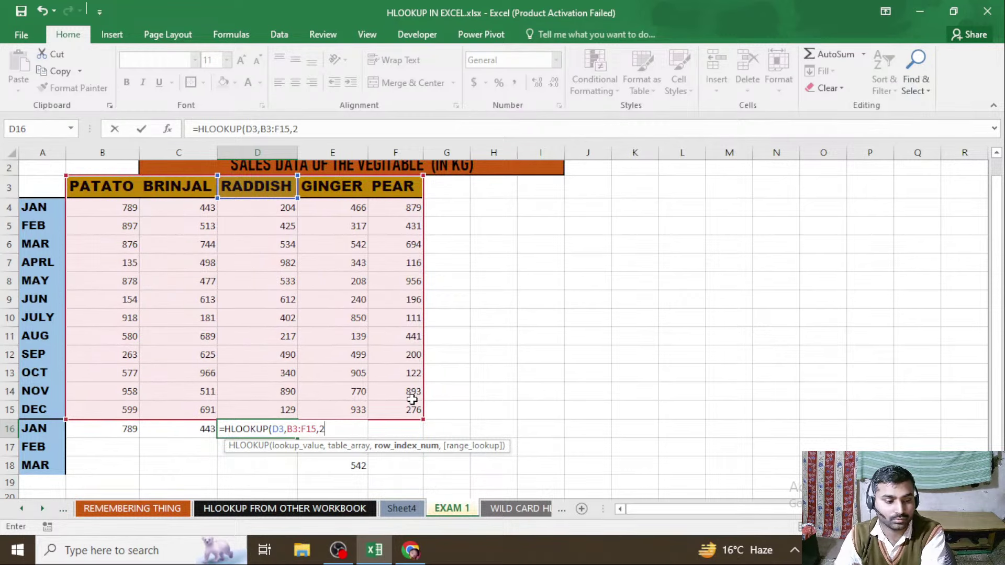
type(",")
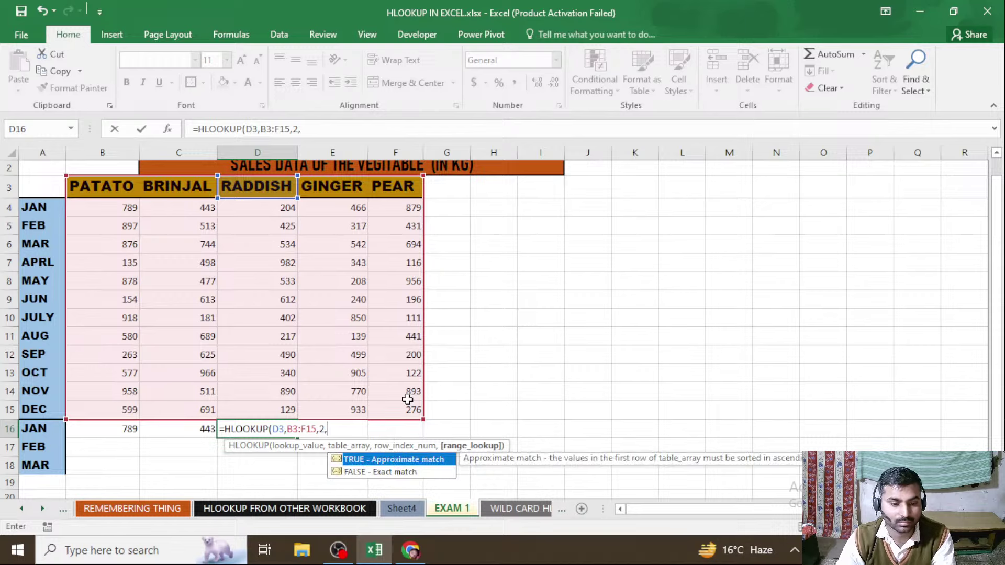
type("0)")
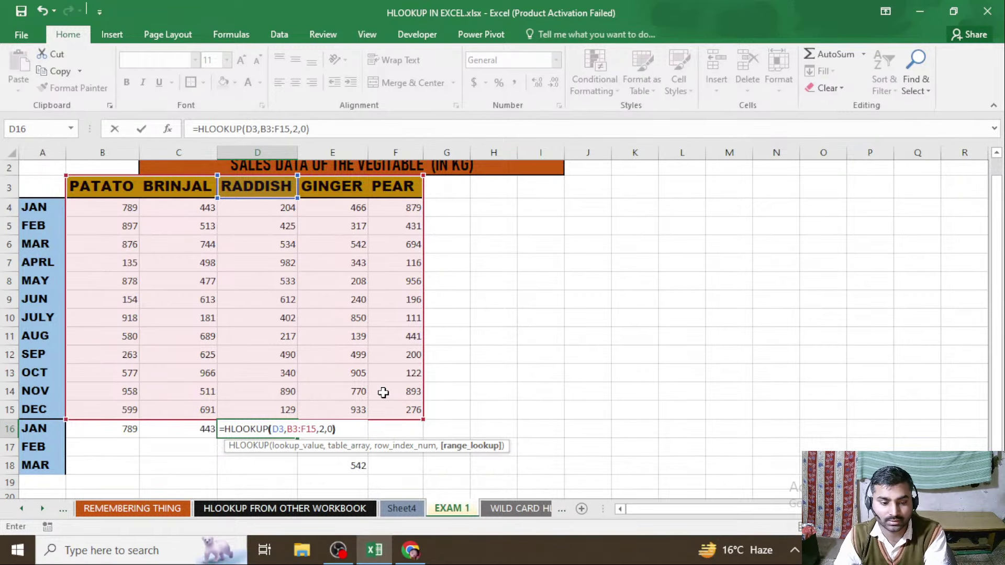
key("Return")
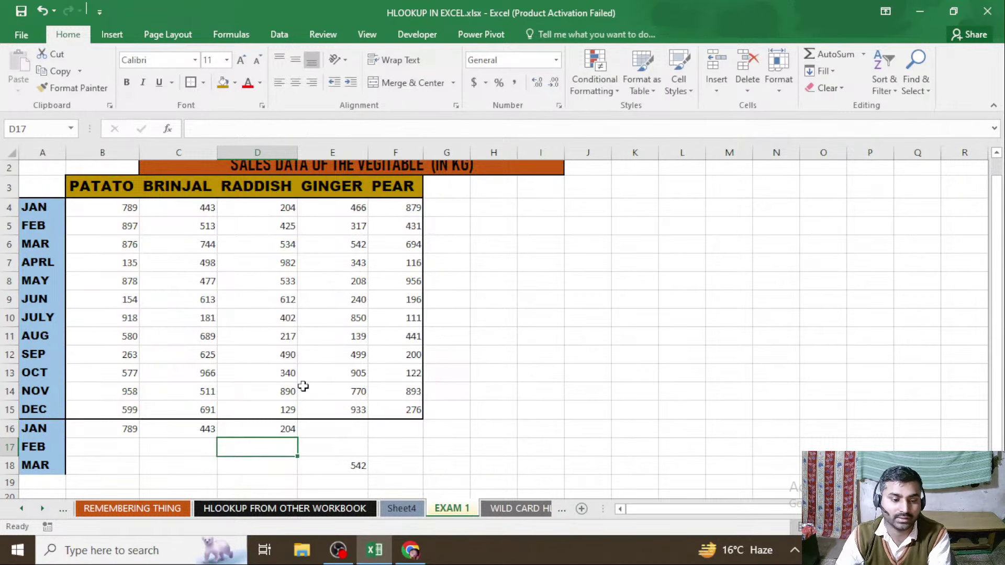
Step: Enter an HLOOKUP formula in E16 with the GINGER header E3 as lookup value, table array B3:F15, row index 2 and range lookup 0
left_click(333, 428)
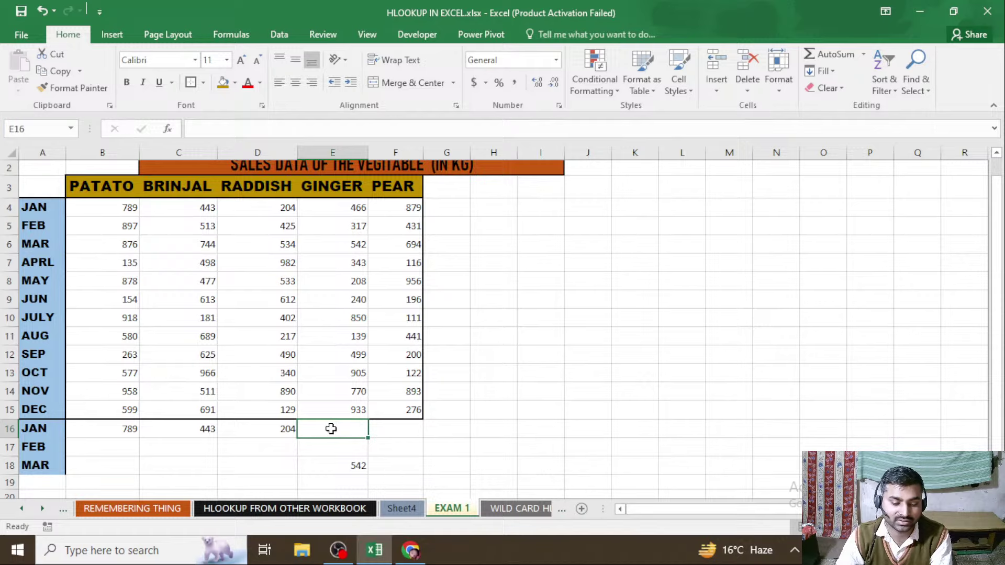
type("=")
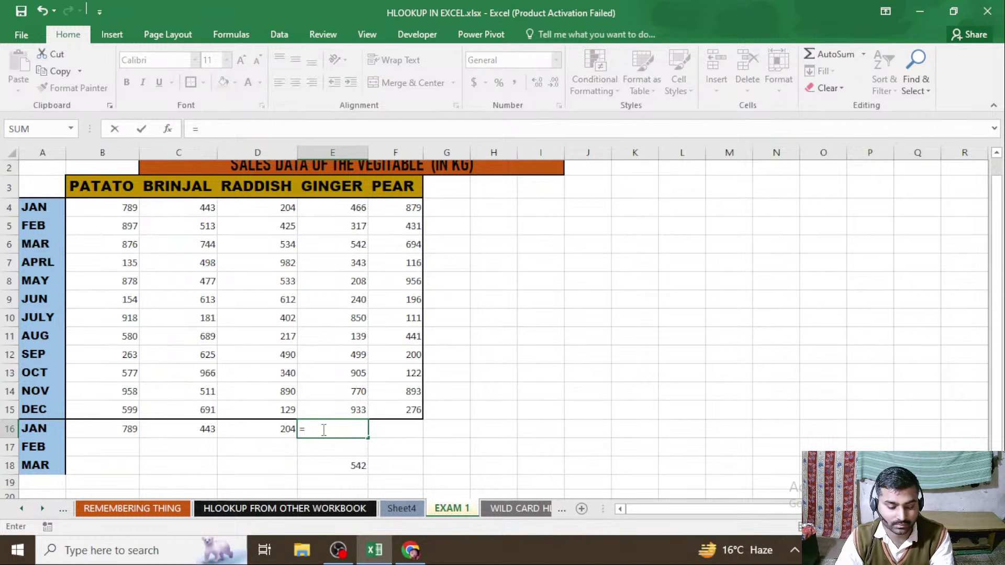
type("HL")
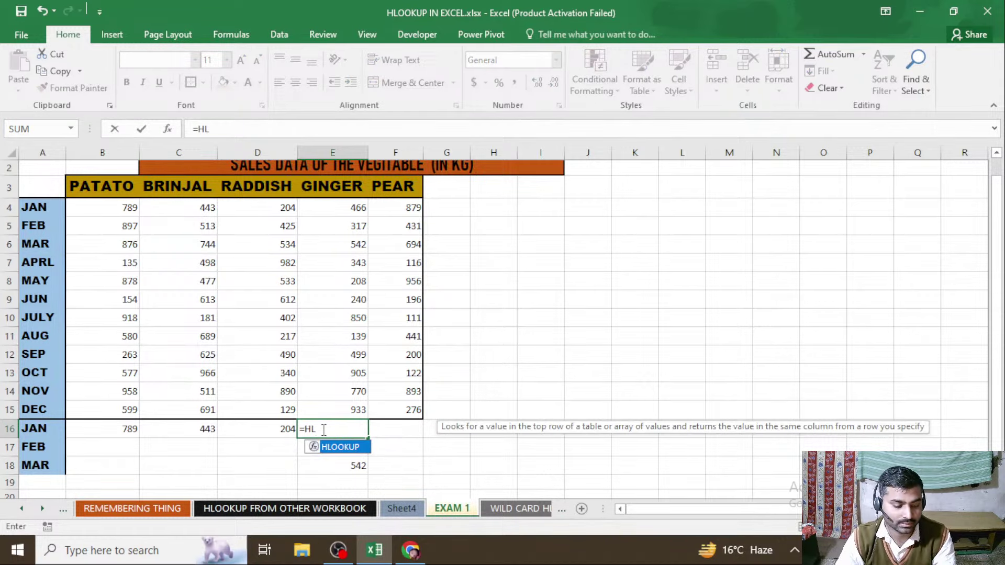
key("Tab")
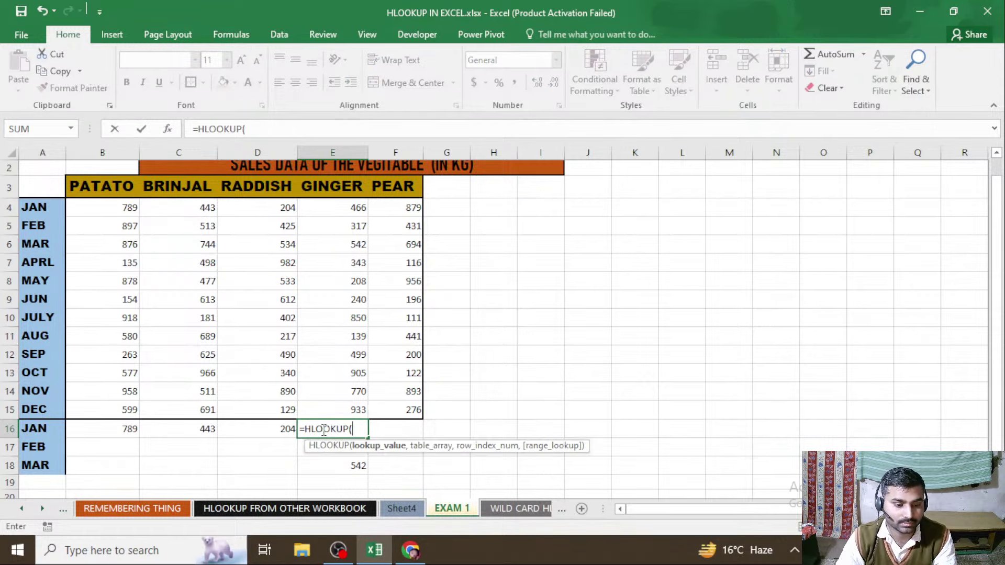
left_click(345, 190)
type(",")
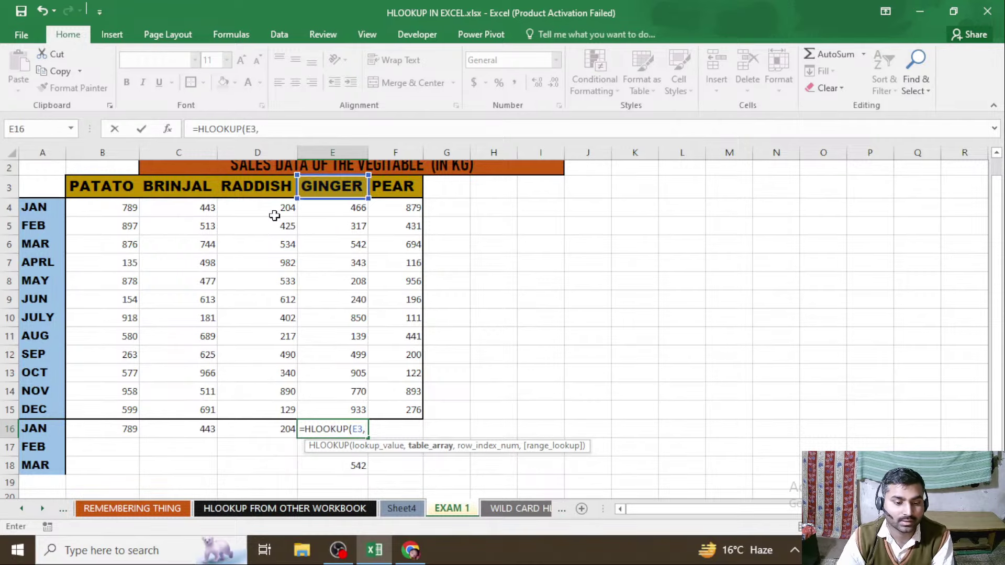
left_click_drag(120, 187, 394, 412)
left_click_drag(392, 412, 391, 410)
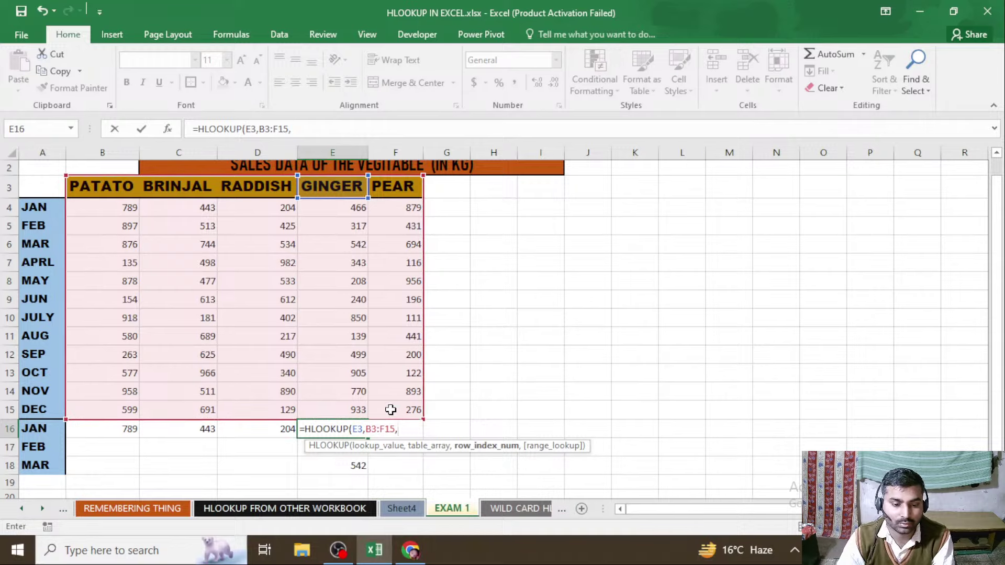
type(",2")
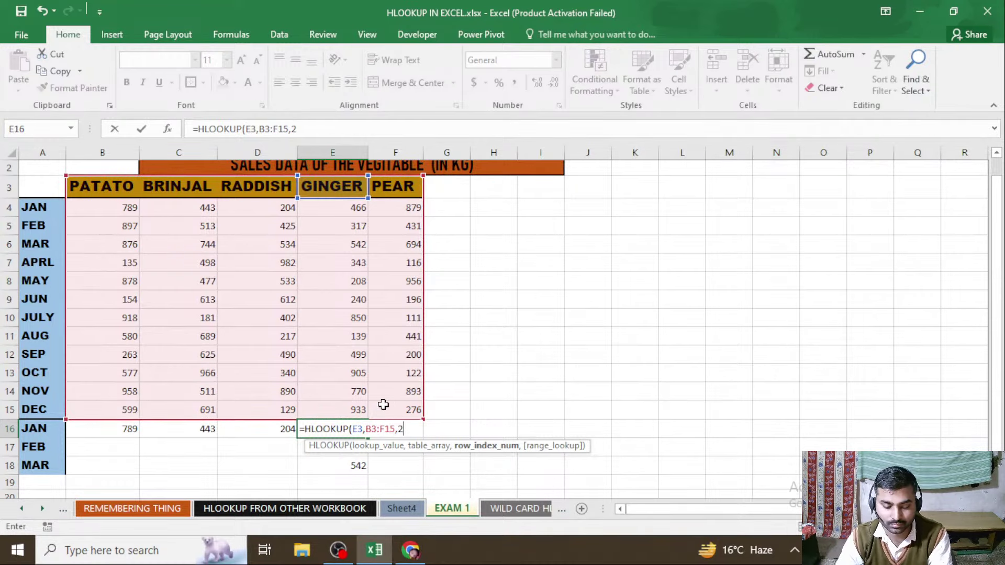
type(",0")
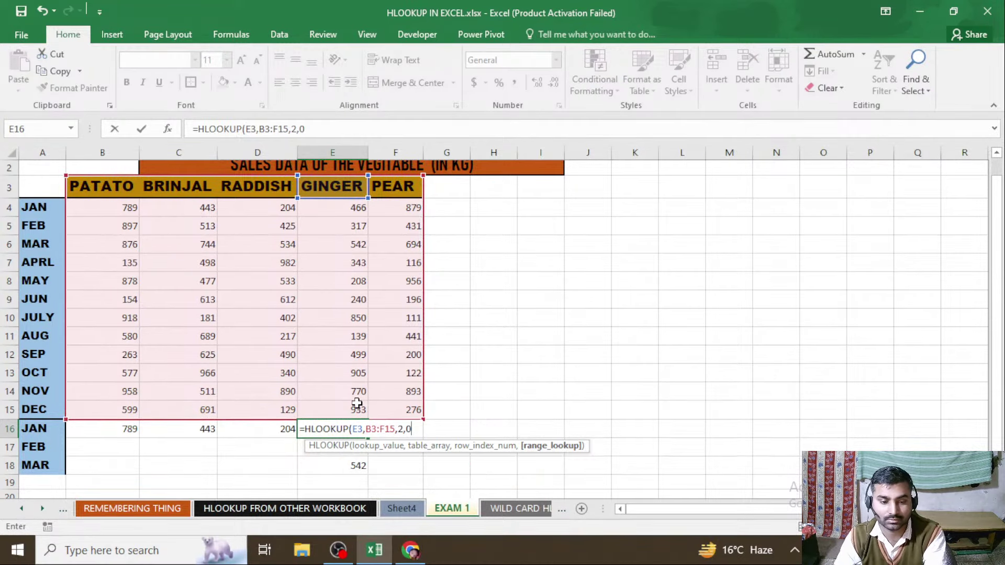
type(")")
key("Return")
Step: Enter an HLOOKUP formula in F16 with the PEAR header F3 as lookup value, table array B3:F15, row index 2 and range lookup 0
left_click(399, 433)
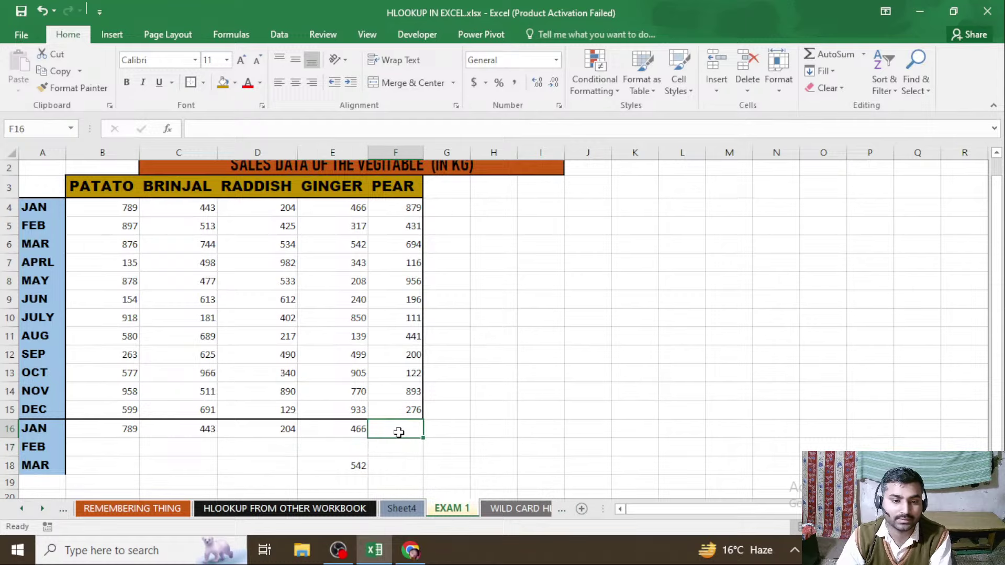
type("=")
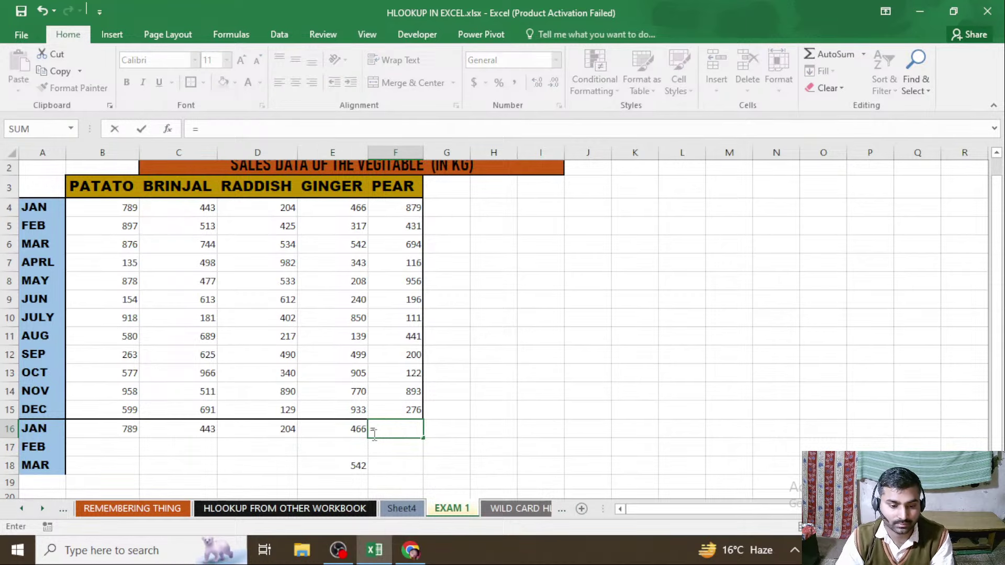
type("hl")
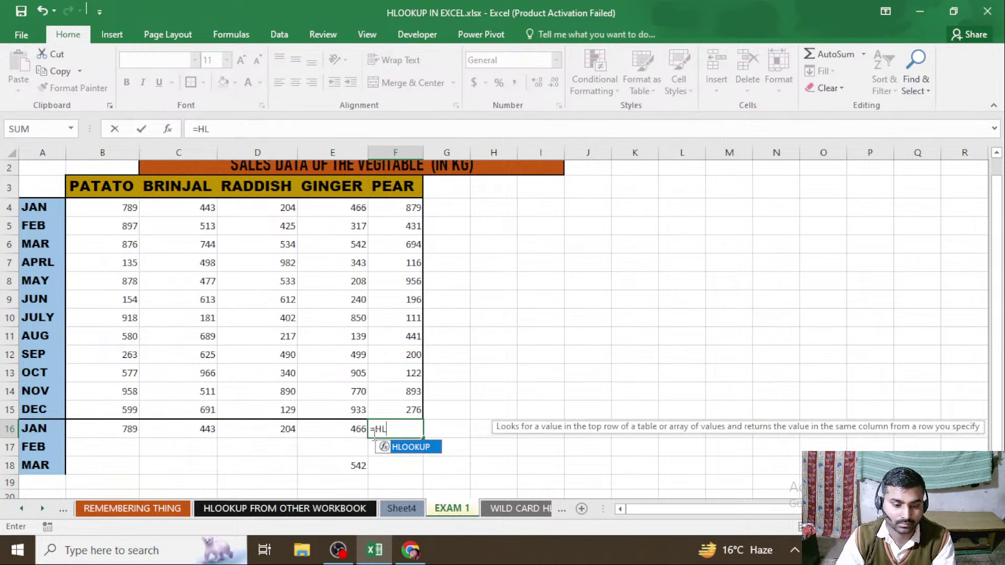
key("Tab")
left_click(399, 186)
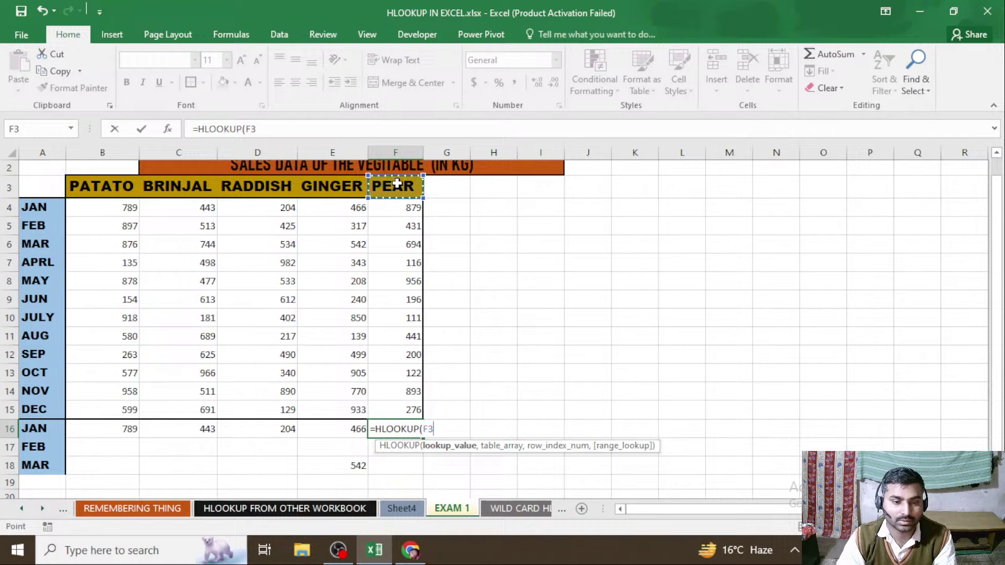
type(",")
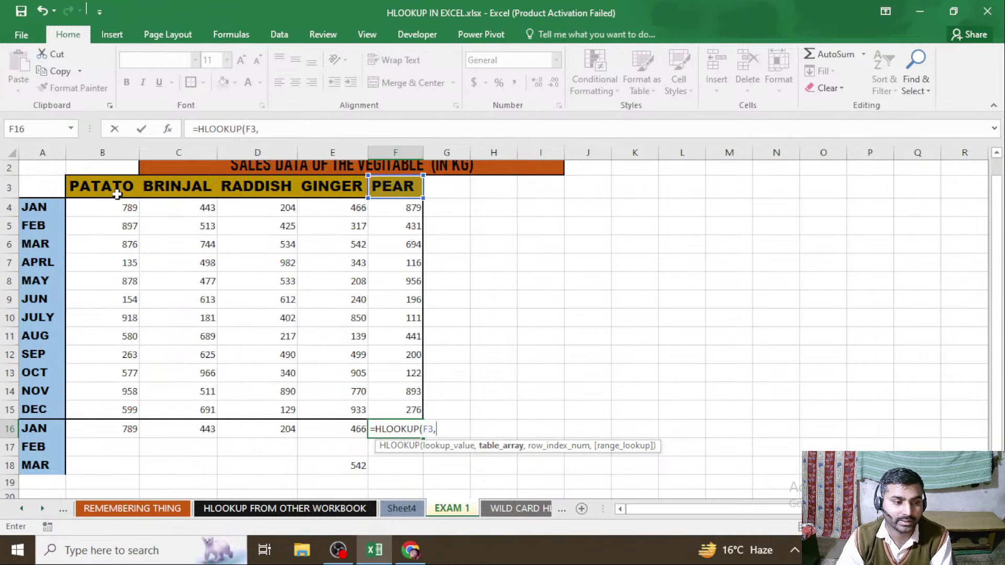
left_click_drag(116, 194, 386, 409)
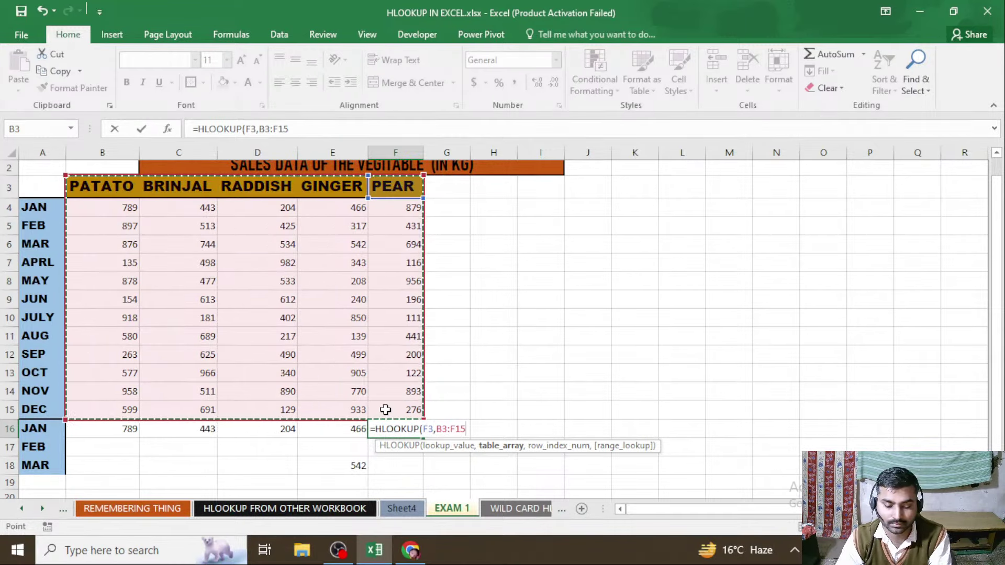
type(",2,0")
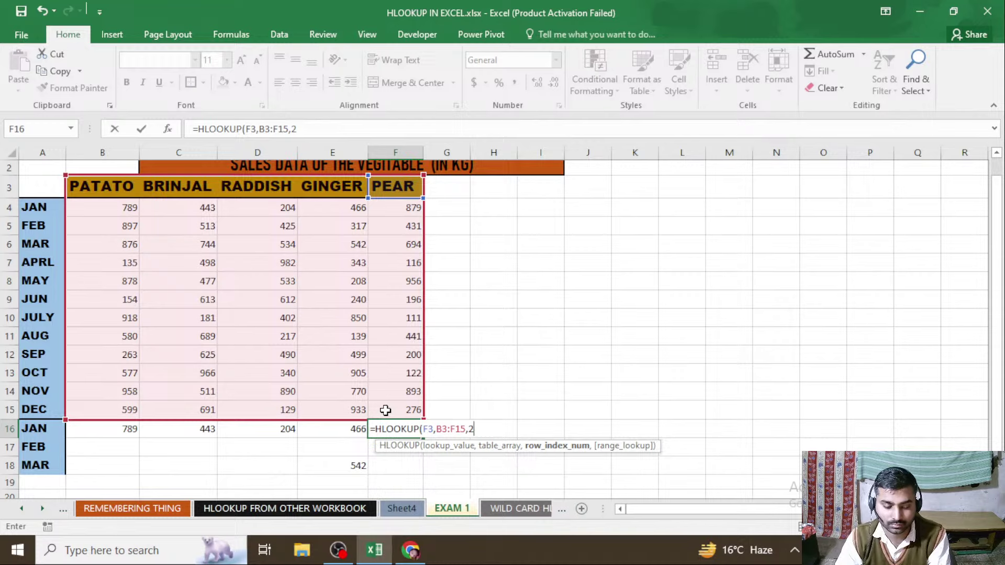
type(")")
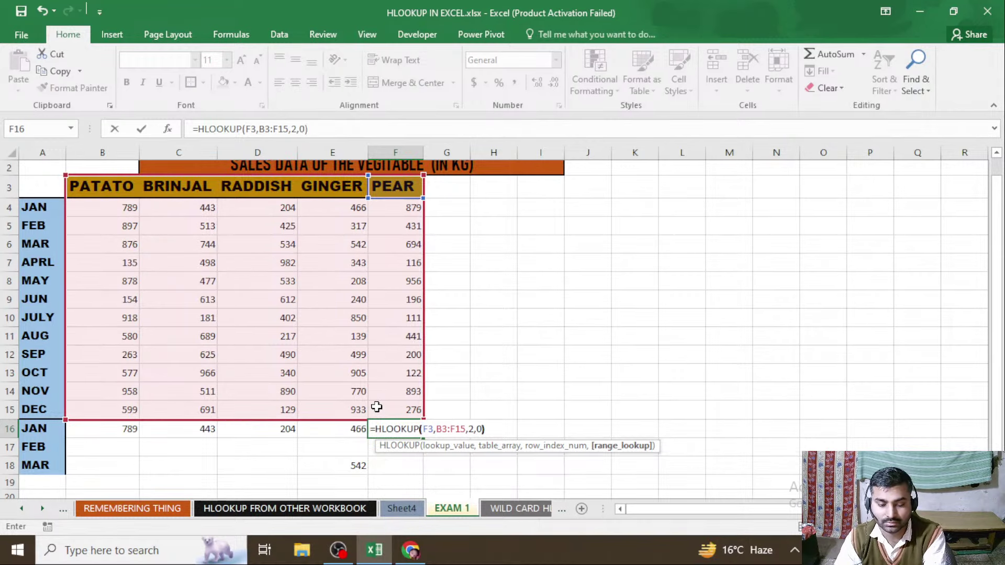
key("Return")
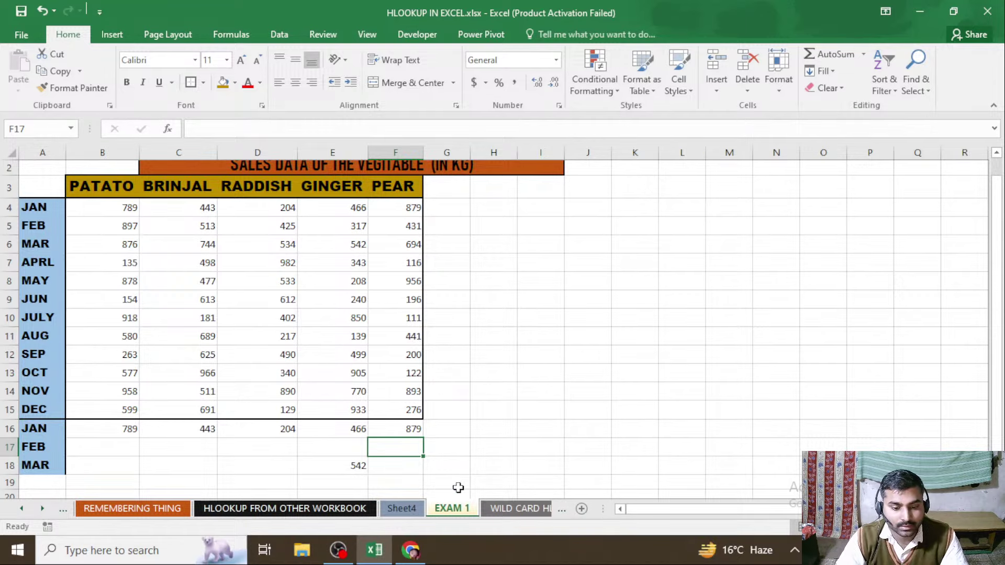
Step: Review the range lookup, remembering thing, other-workbook, Sheet4 and EXAM 1 sheets, ending on the WILD CARD HLOOKUP sheet
left_click(406, 513)
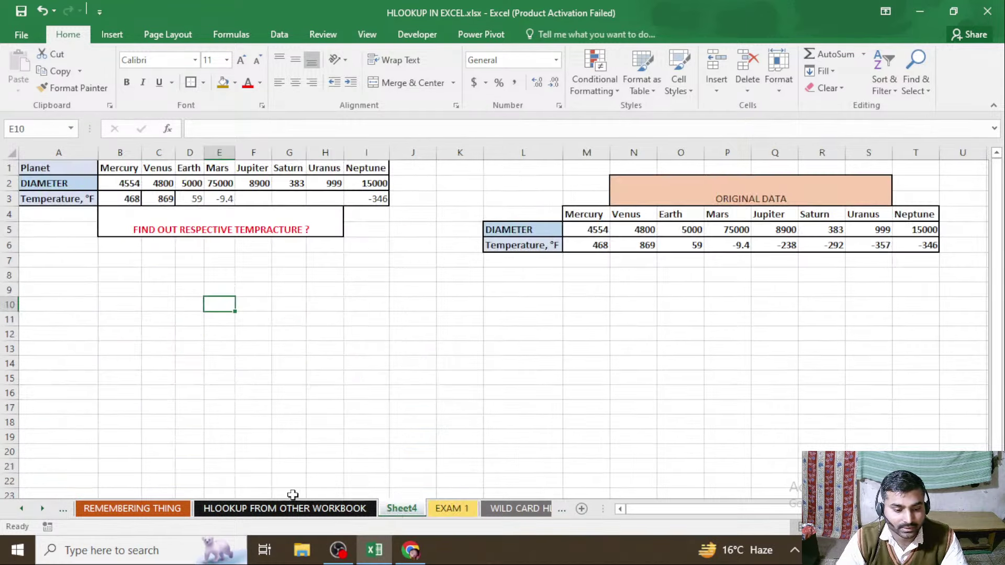
left_click(176, 510)
left_click(21, 509)
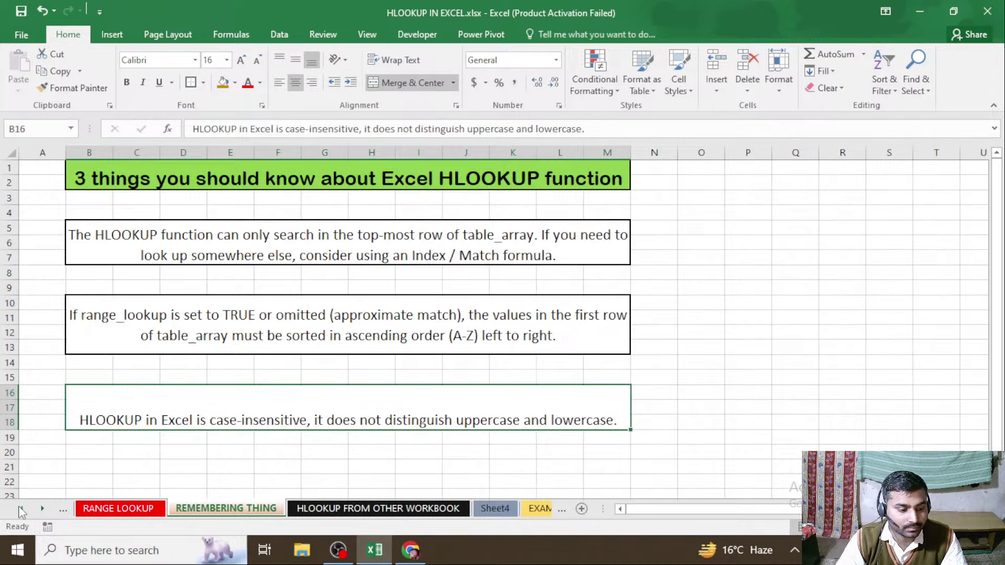
left_click(147, 510)
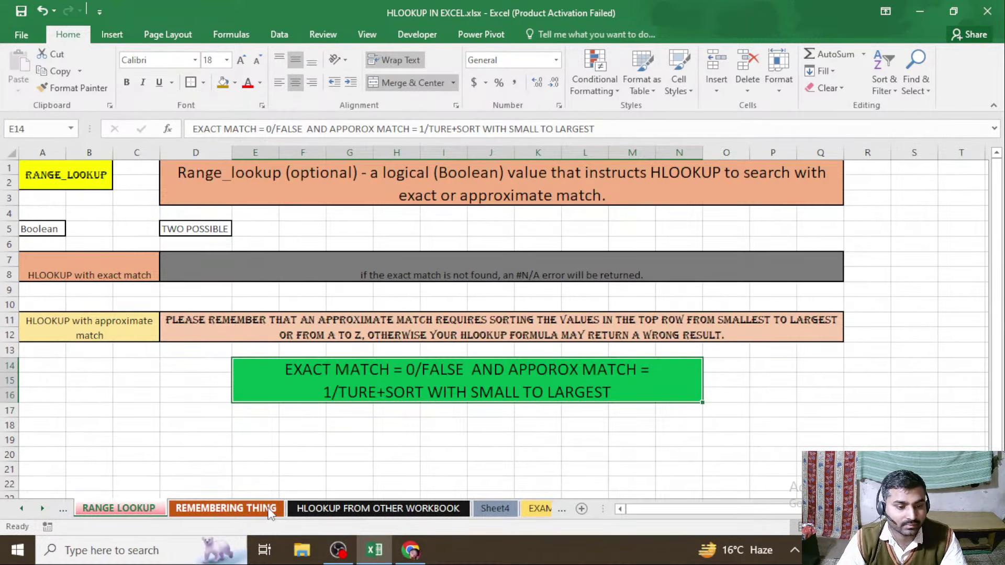
left_click(270, 512)
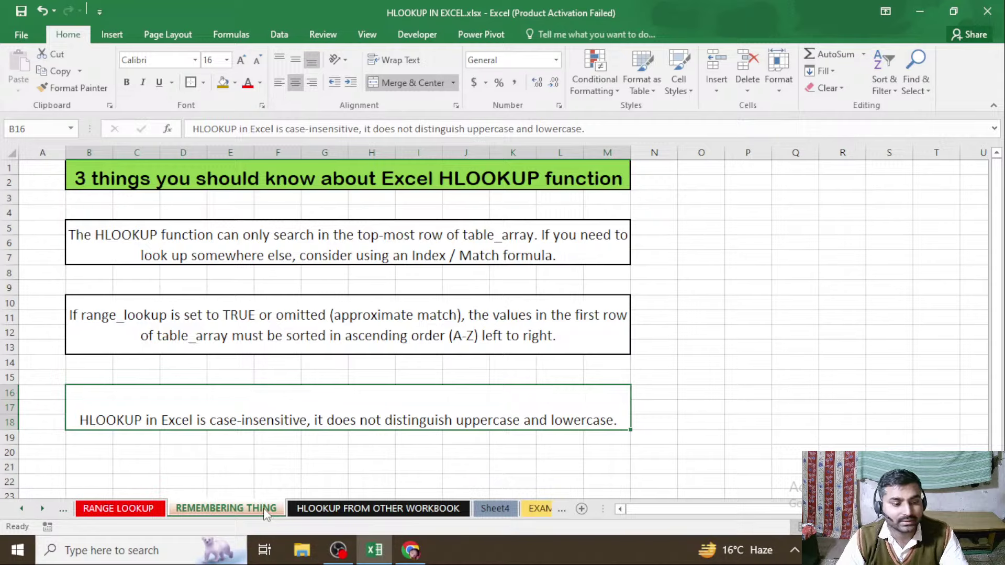
left_click(369, 505)
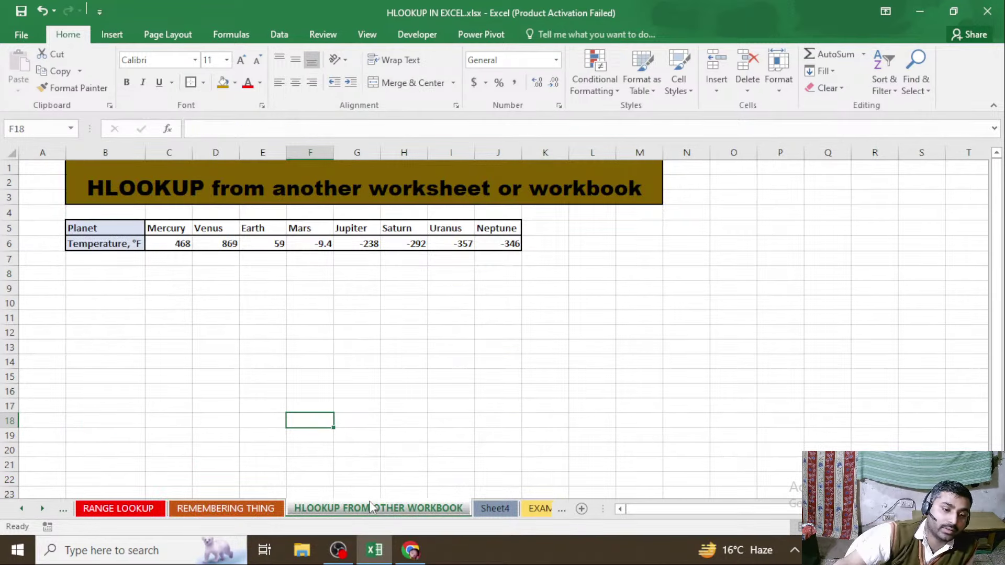
left_click(485, 511)
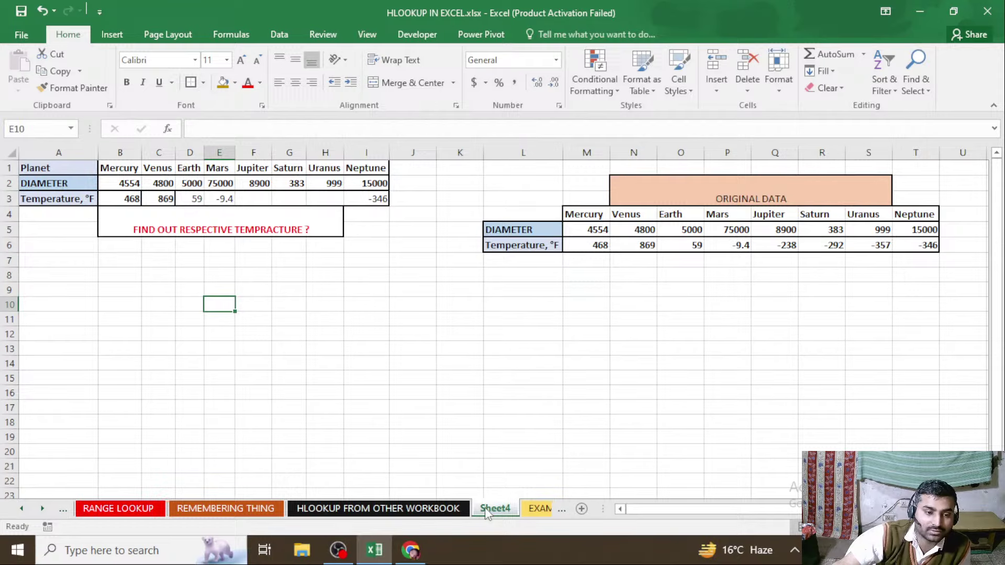
left_click(535, 509)
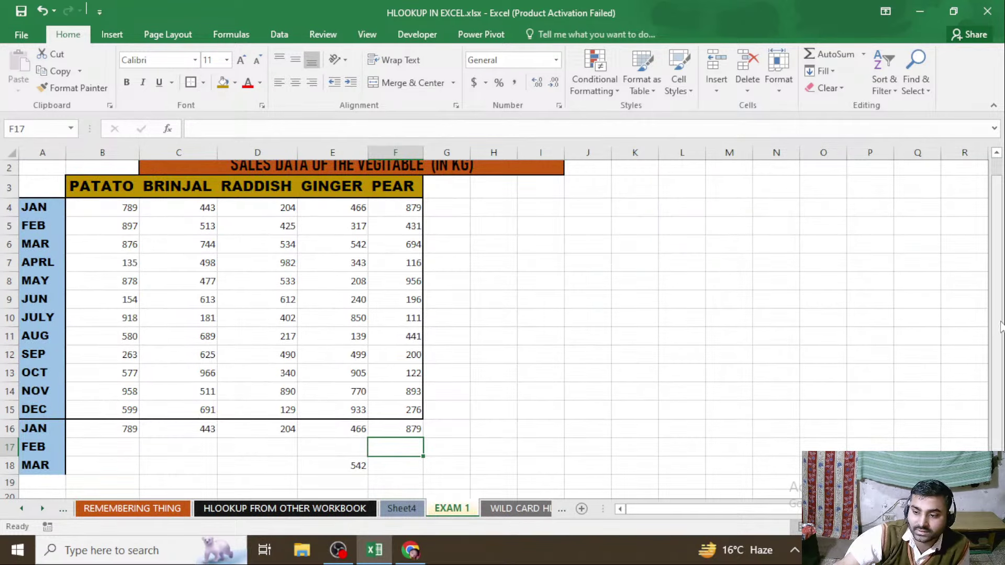
left_click_drag(995, 279, 994, 275)
left_click(525, 509)
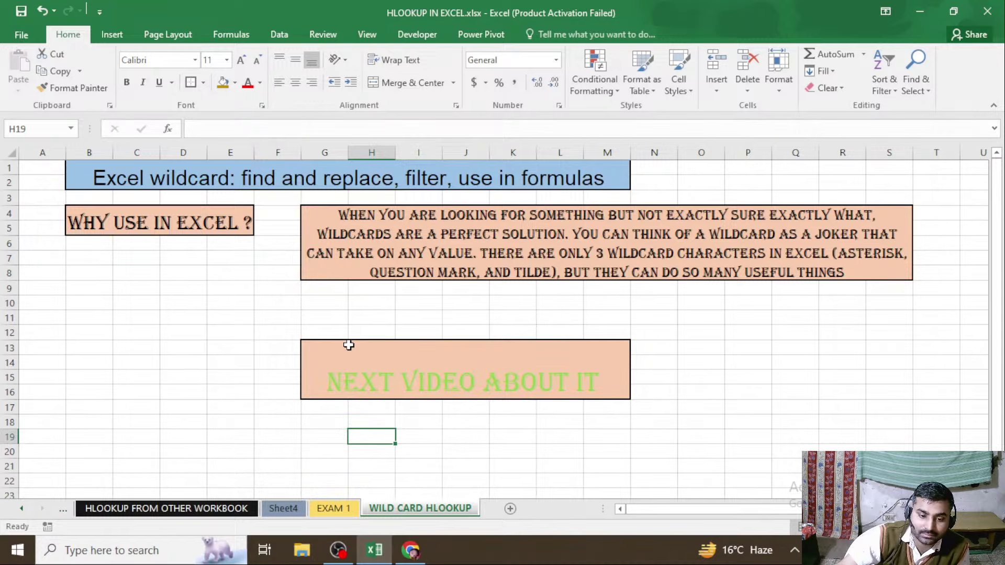
left_click(338, 550)
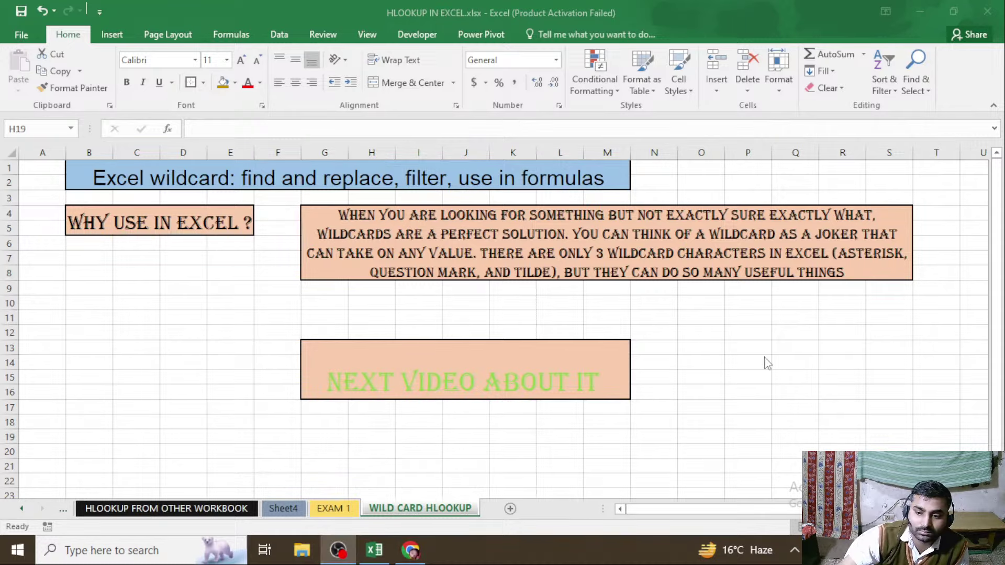